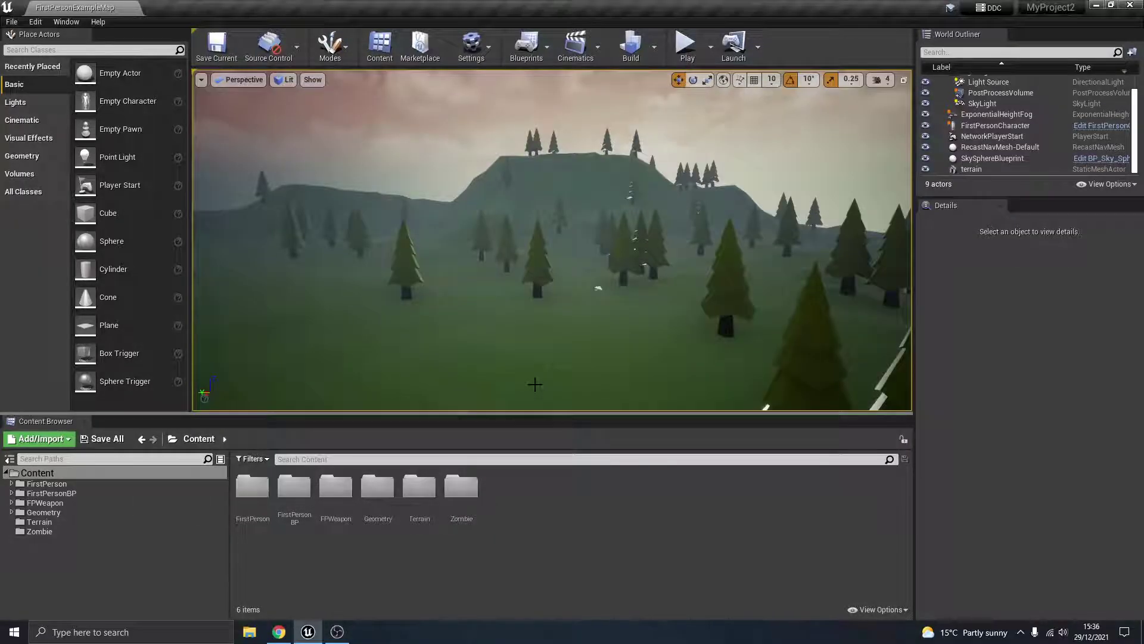
right_click_drag(535, 384, 572, 381)
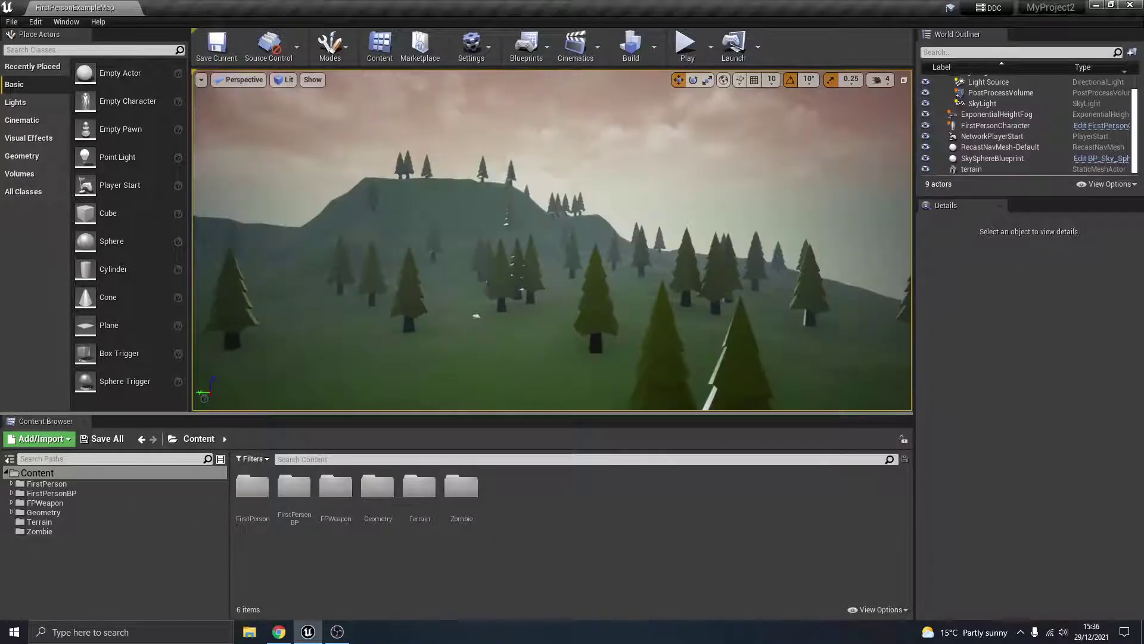
right_click_drag(619, 326, 572, 326)
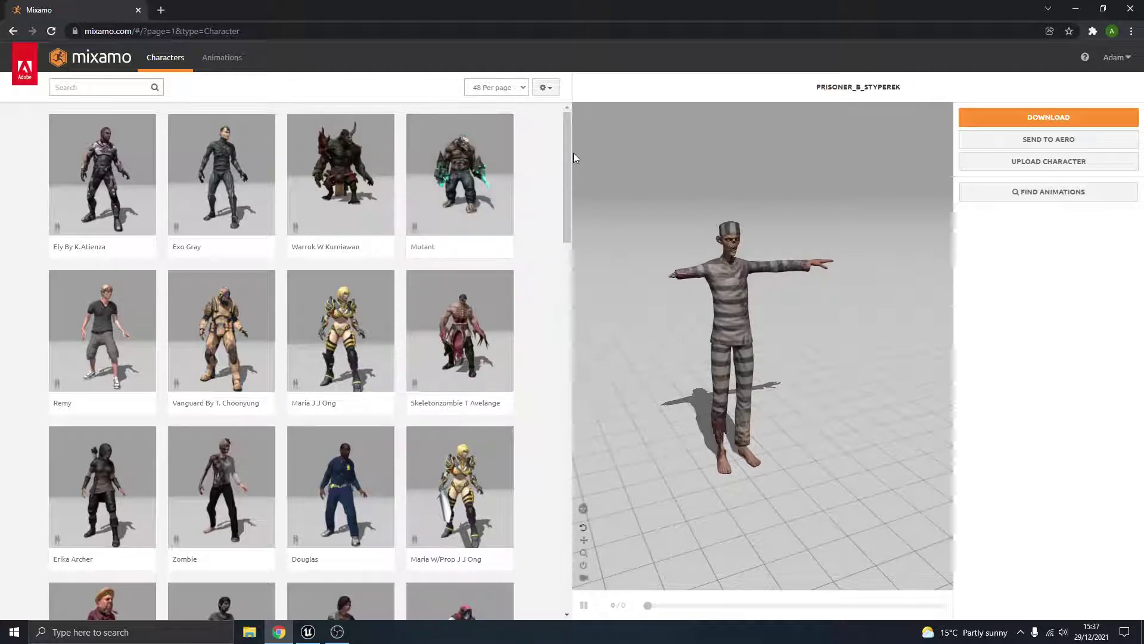
- Switch to Mixamo, inspect the previewed prisoner character, and browse the first page of the character library
scroll(573, 153, "down", 3)
scroll(574, 152, "up", 3)
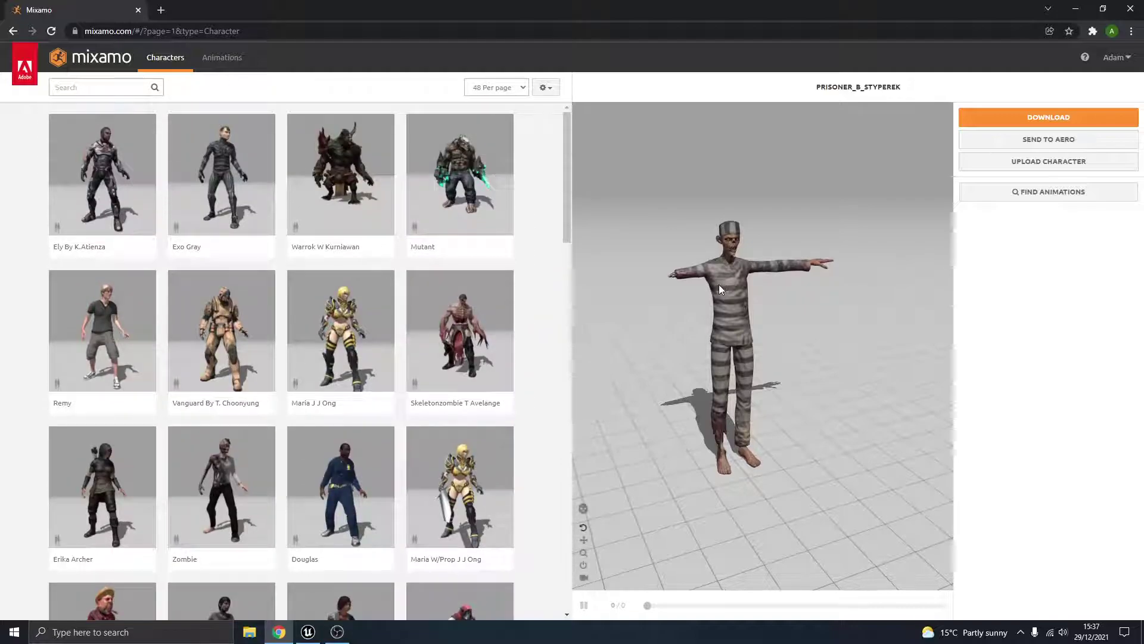
scroll(727, 298, "down", 2)
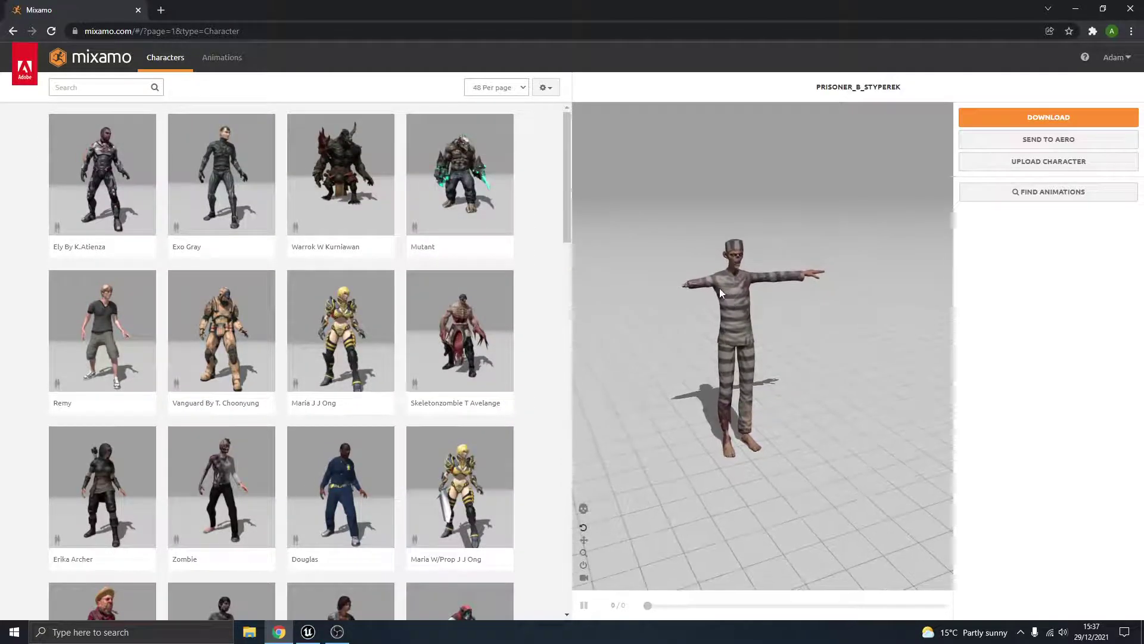
mouse_move(779, 327)
left_mouse_down()
mouse_move(759, 327)
mouse_move(796, 325)
mouse_move(659, 324)
mouse_move(770, 326)
left_mouse_up()
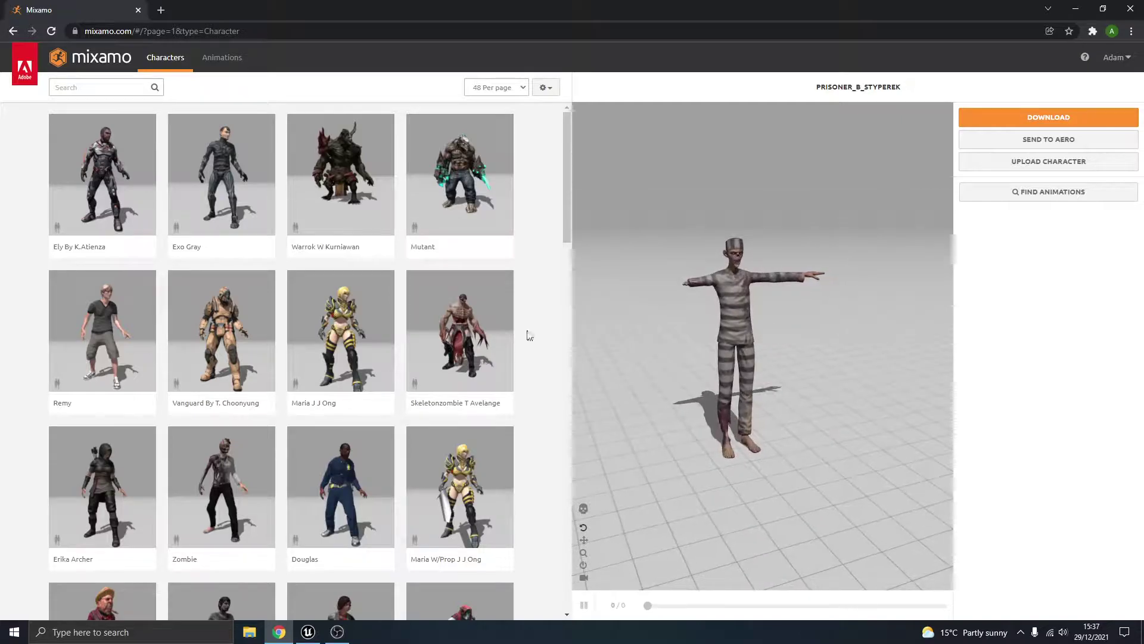
scroll(568, 217, "down", 20)
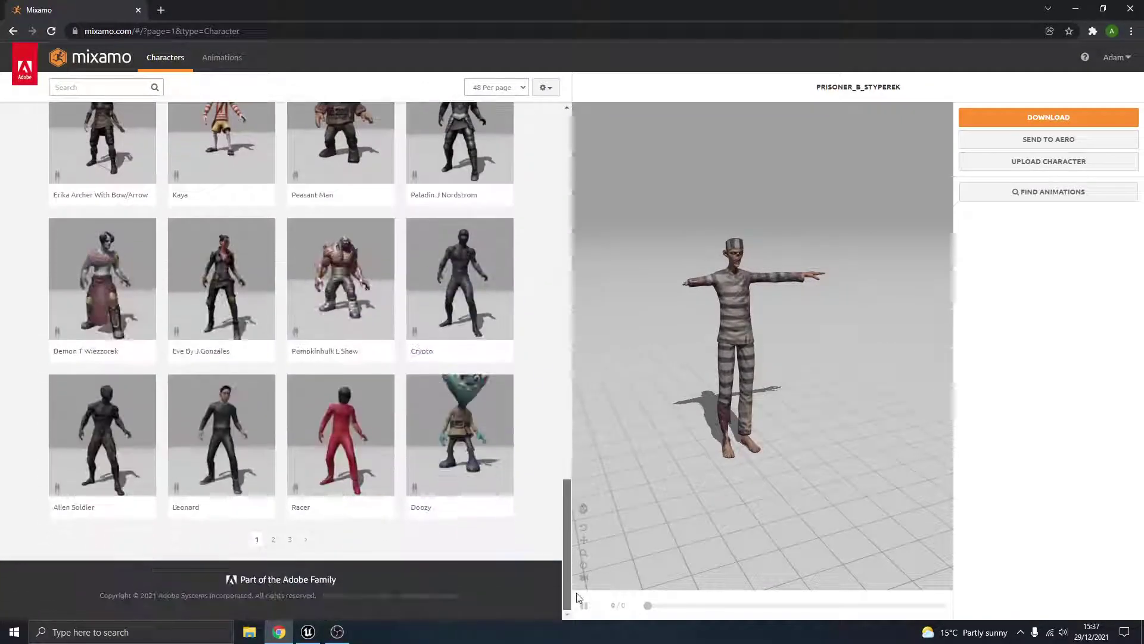
scroll(566, 530, "up", 1)
left_click_drag(566, 528, 571, 172)
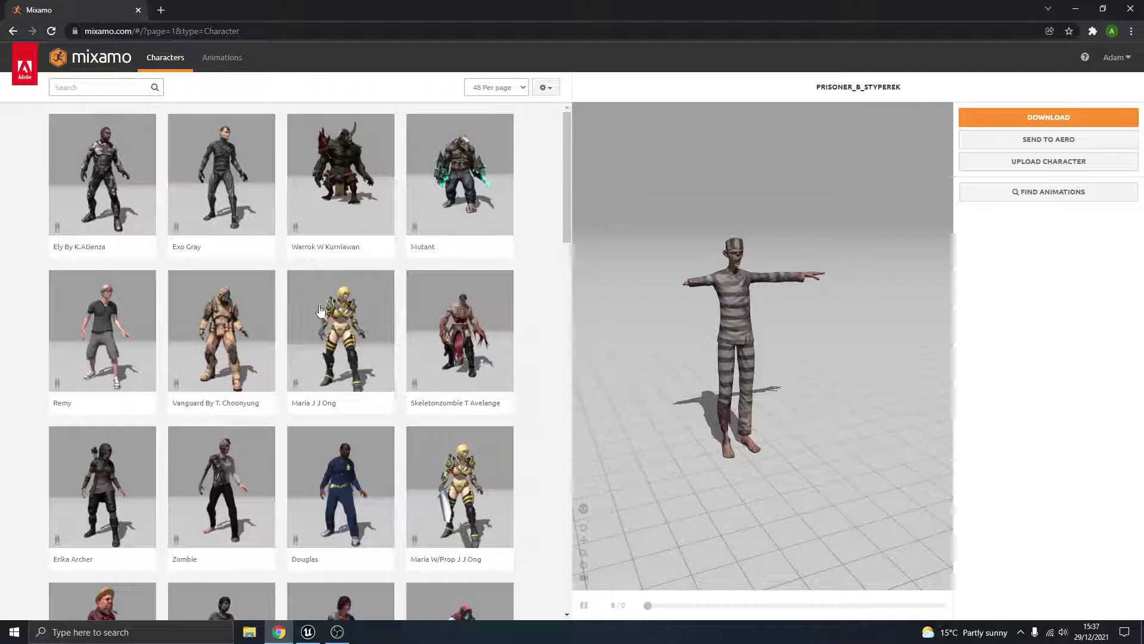
- Search the Mixamo animations for "zombie idle" and apply the fourth Zombie Idle result to the prisoner character
left_click(222, 64)
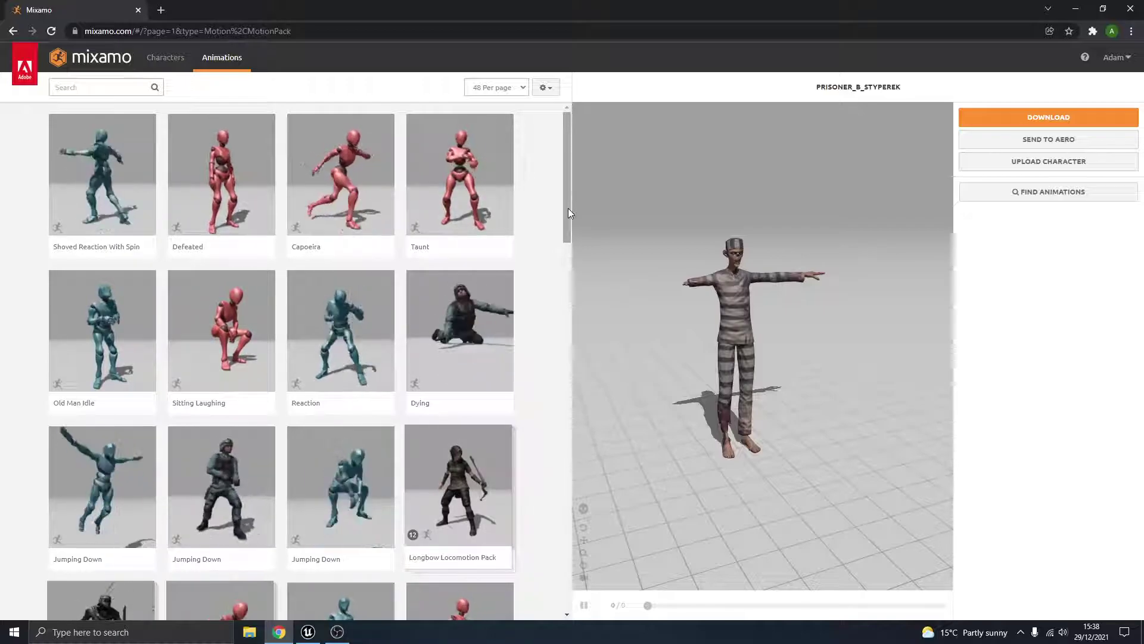
left_click(103, 88)
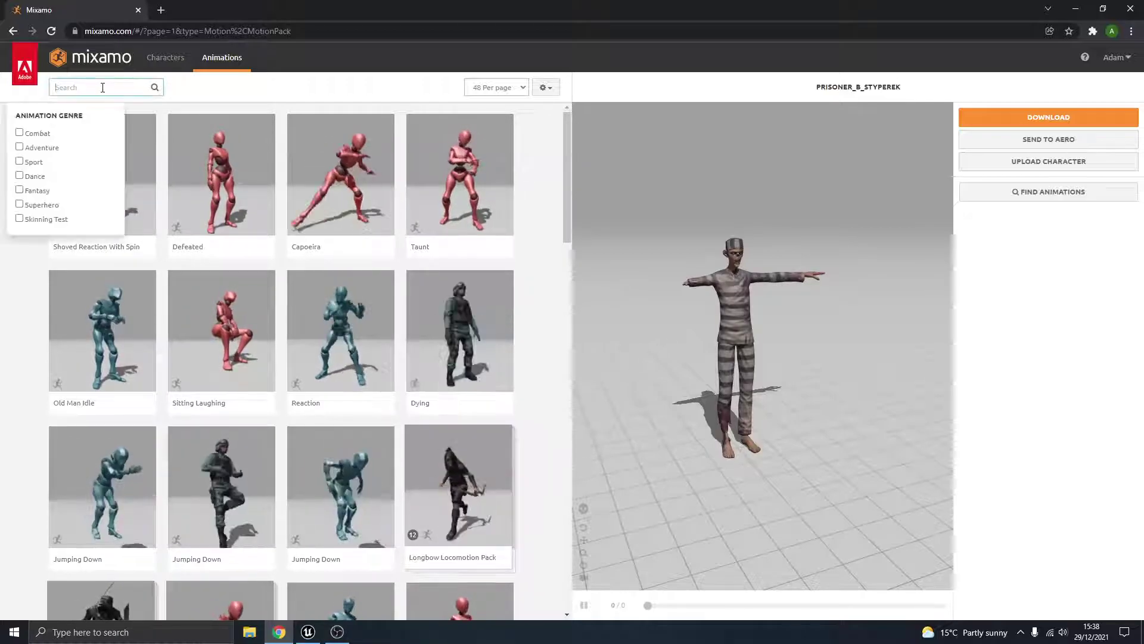
type("zom")
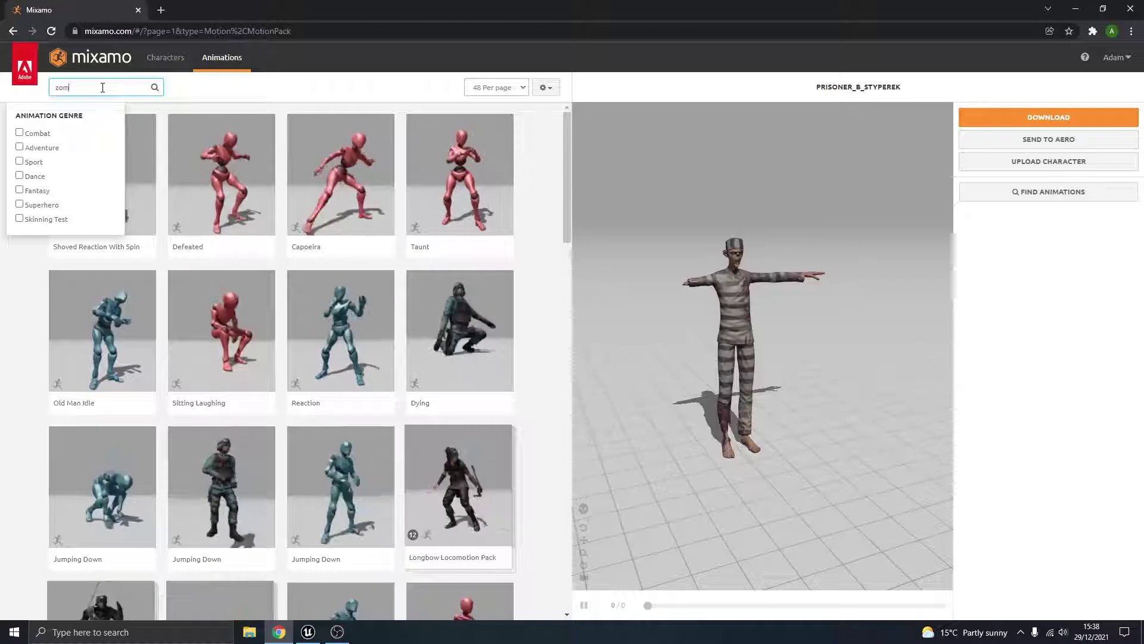
type("bie idle")
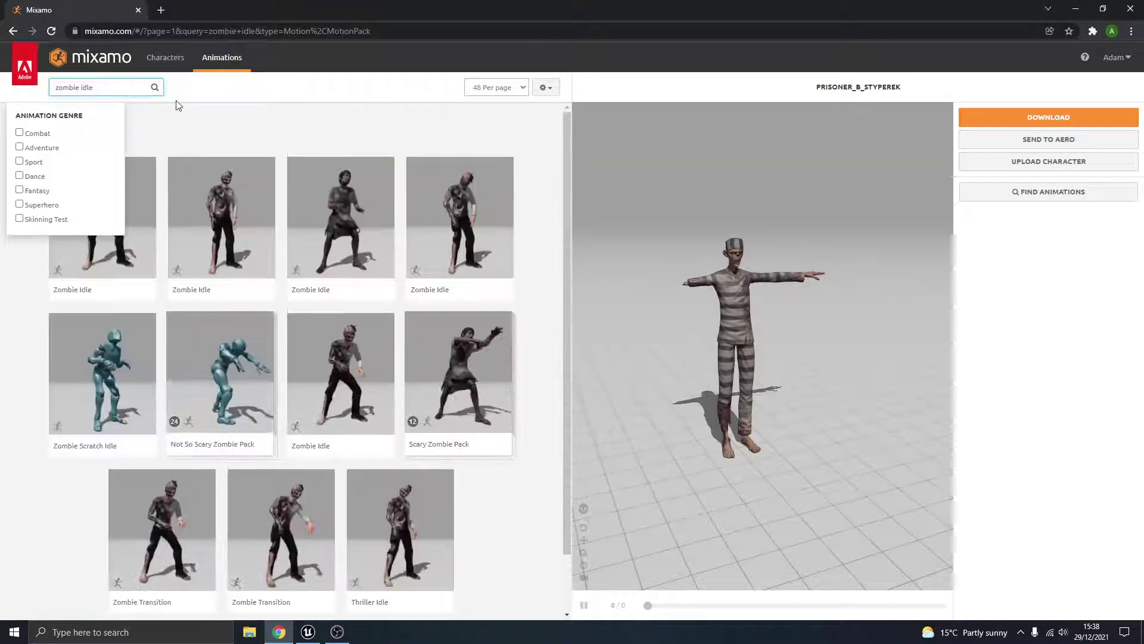
left_click(184, 104)
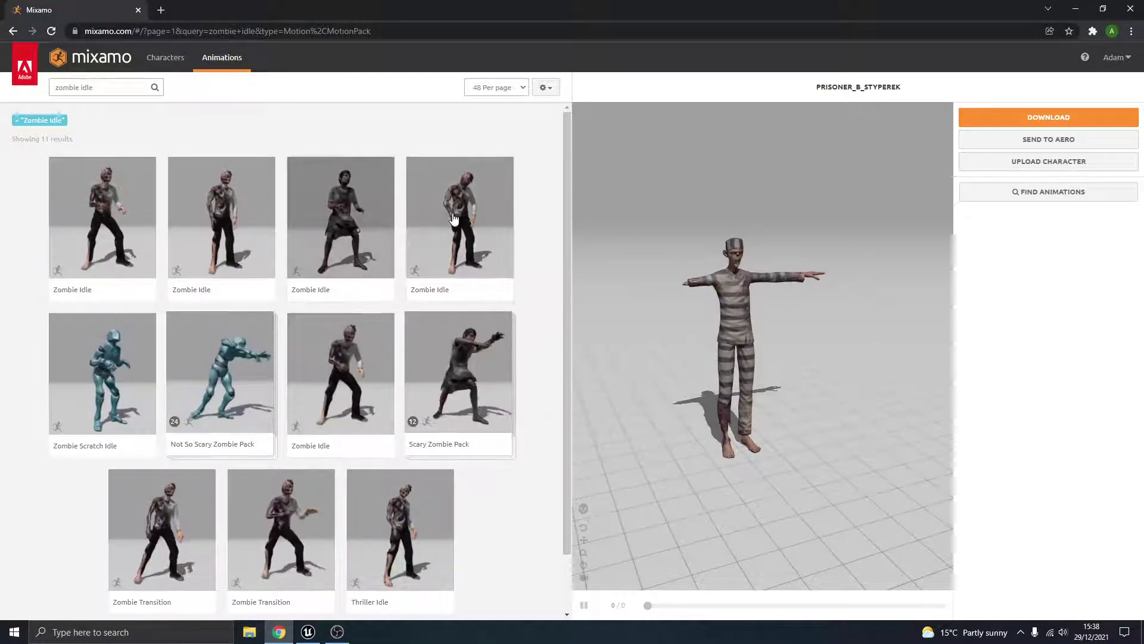
left_click(411, 262)
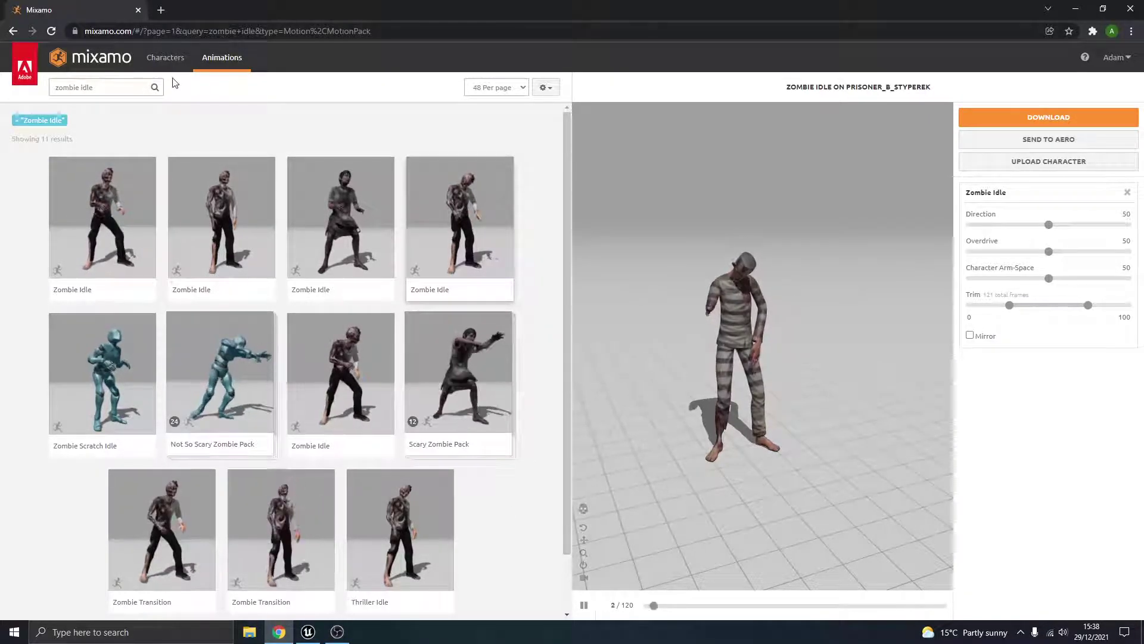
- Search the animations for "zombie run" and preview Zombie Running on the prisoner character
double_click(113, 90)
left_click(115, 90)
double_click(115, 87)
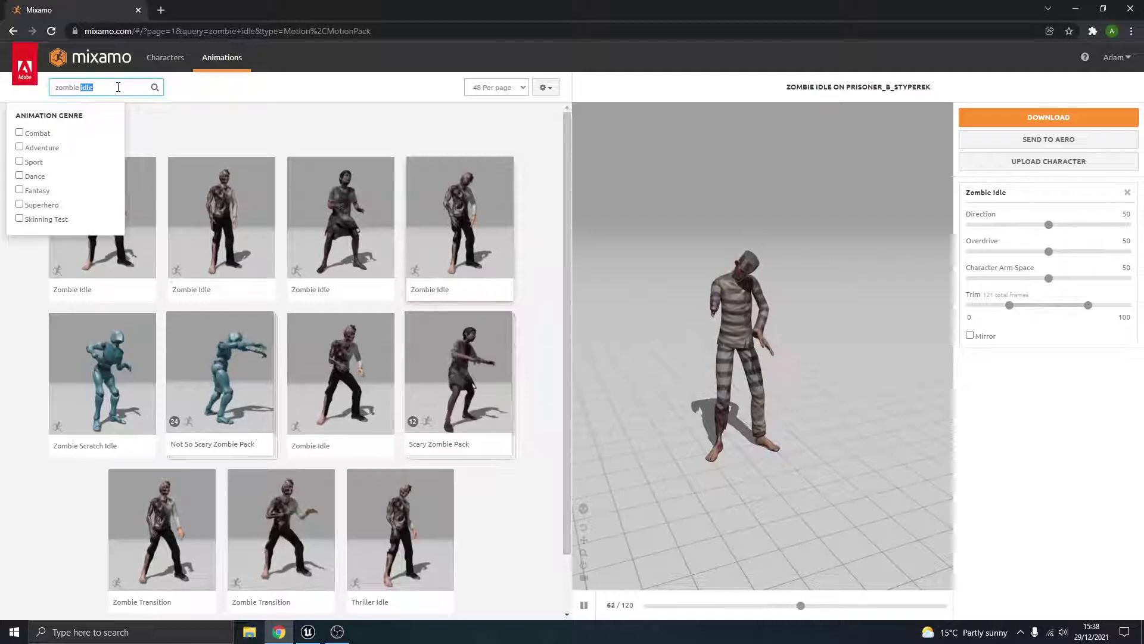
type("run")
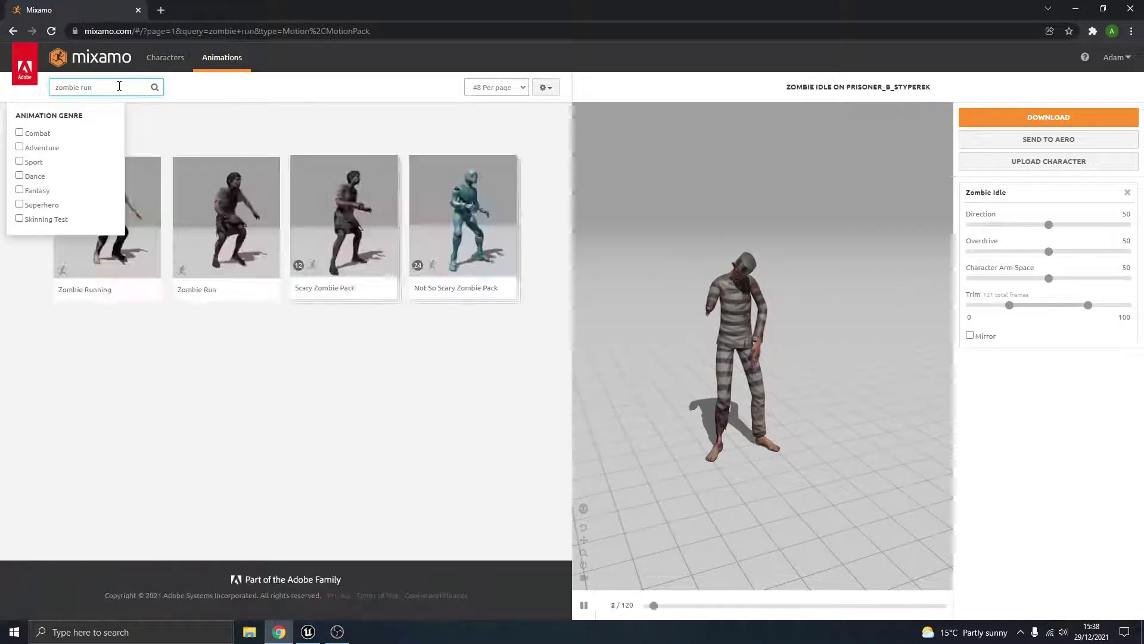
left_click(536, 331)
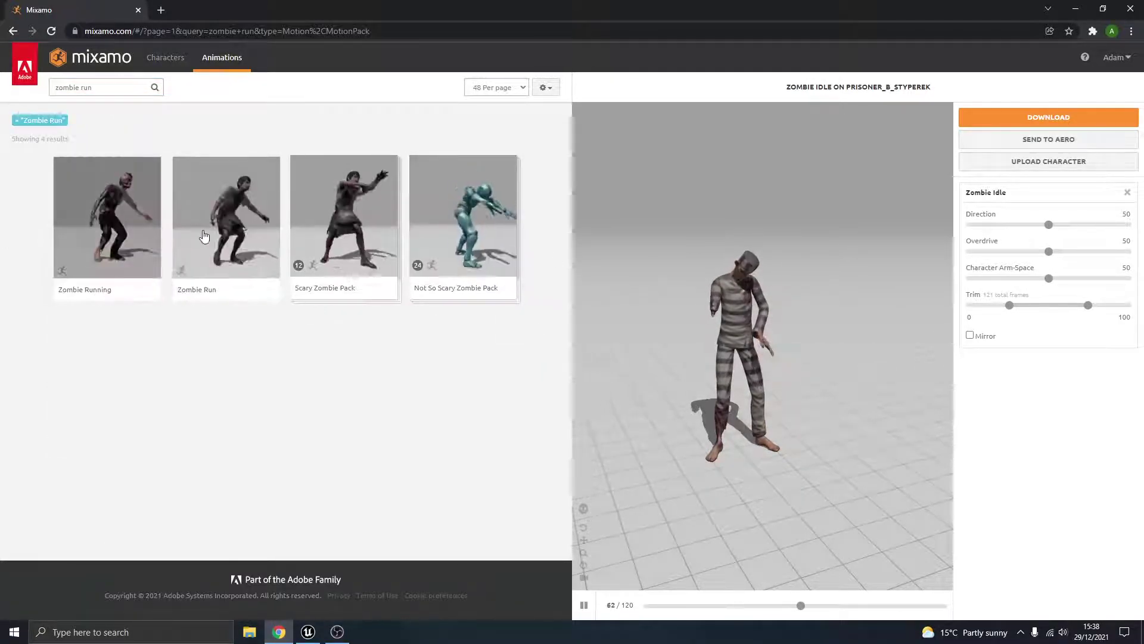
left_click(107, 232)
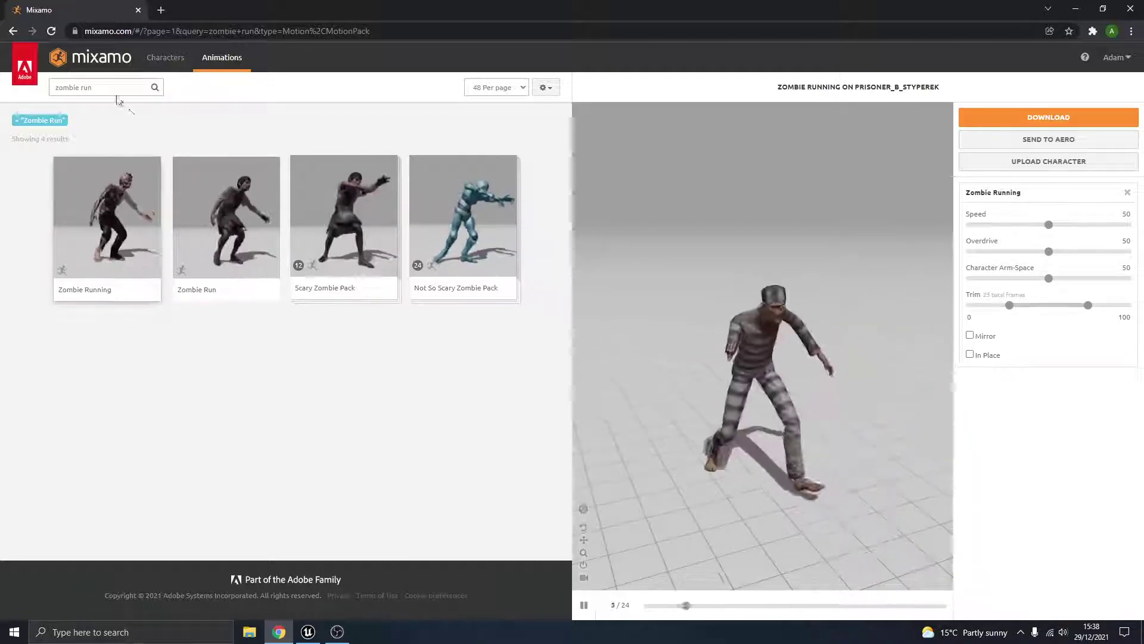
- Search the animations for "zombie idle" and apply the first Zombie Idle result to the prisoner character
double_click(119, 85)
type("idle")
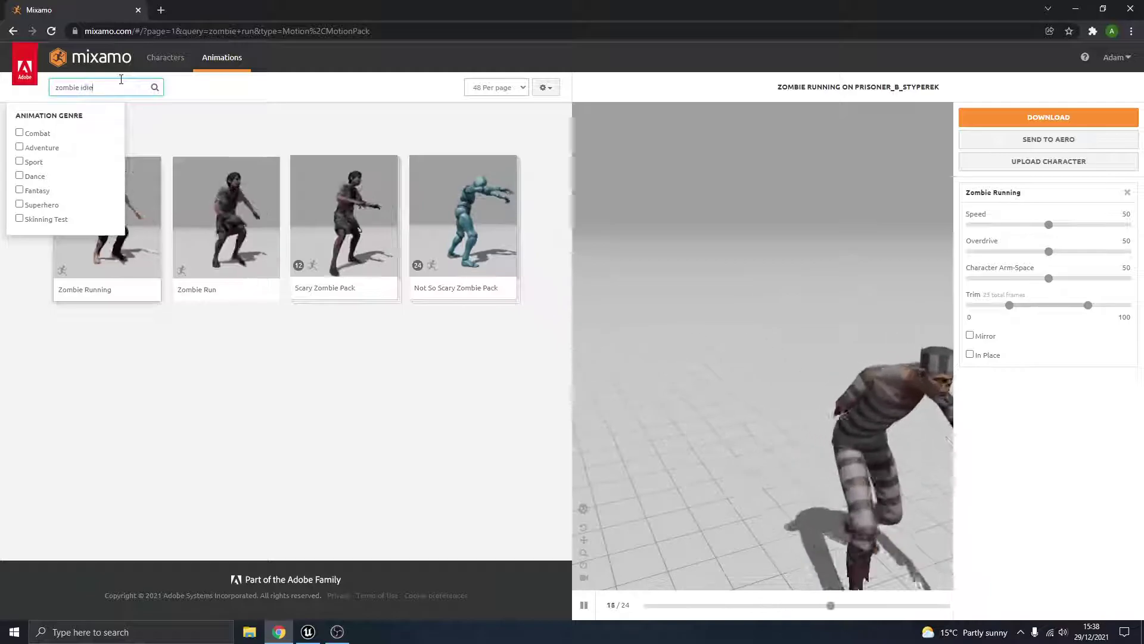
key("Return")
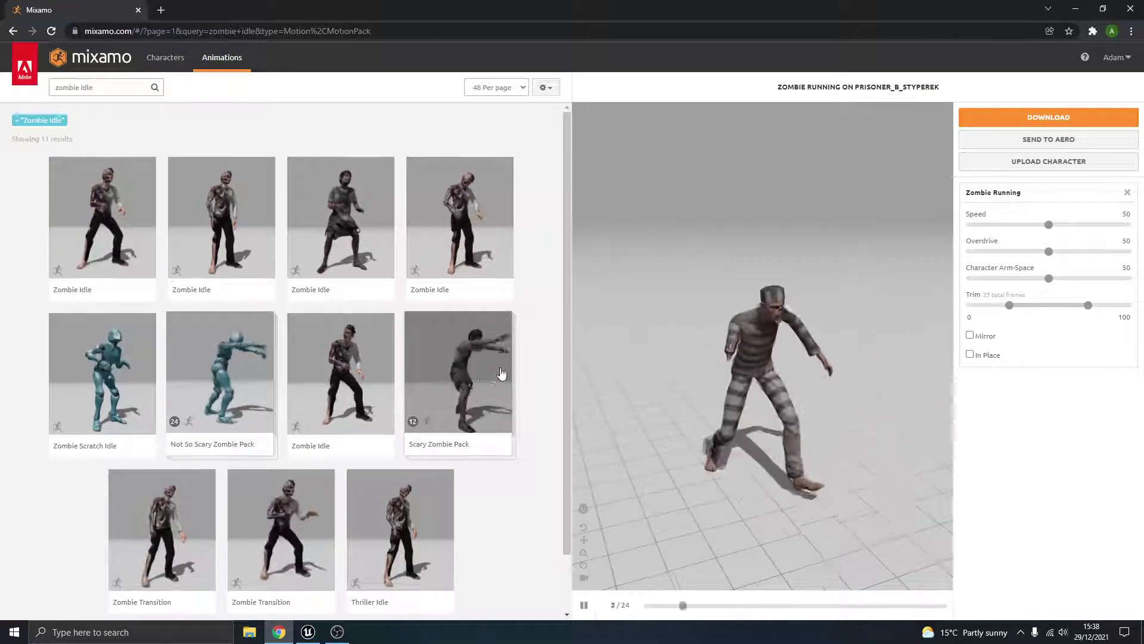
left_click(119, 251)
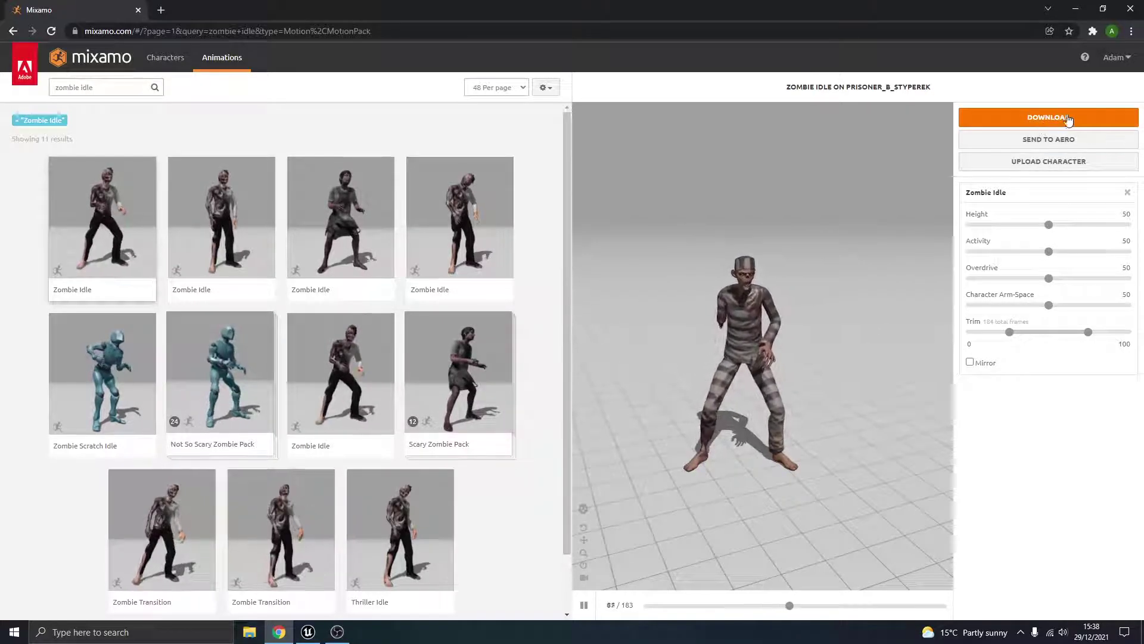
- Open the download settings for the Zombie Idle animation and keep the frame rate at 30 frames per second
left_click(1047, 118)
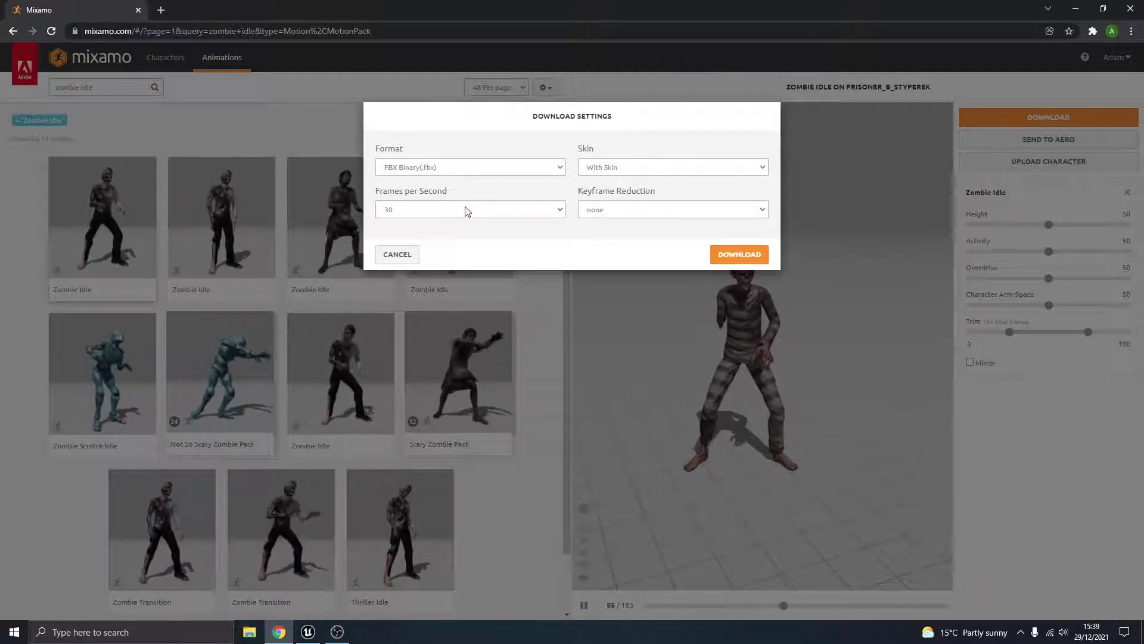
left_click(509, 211)
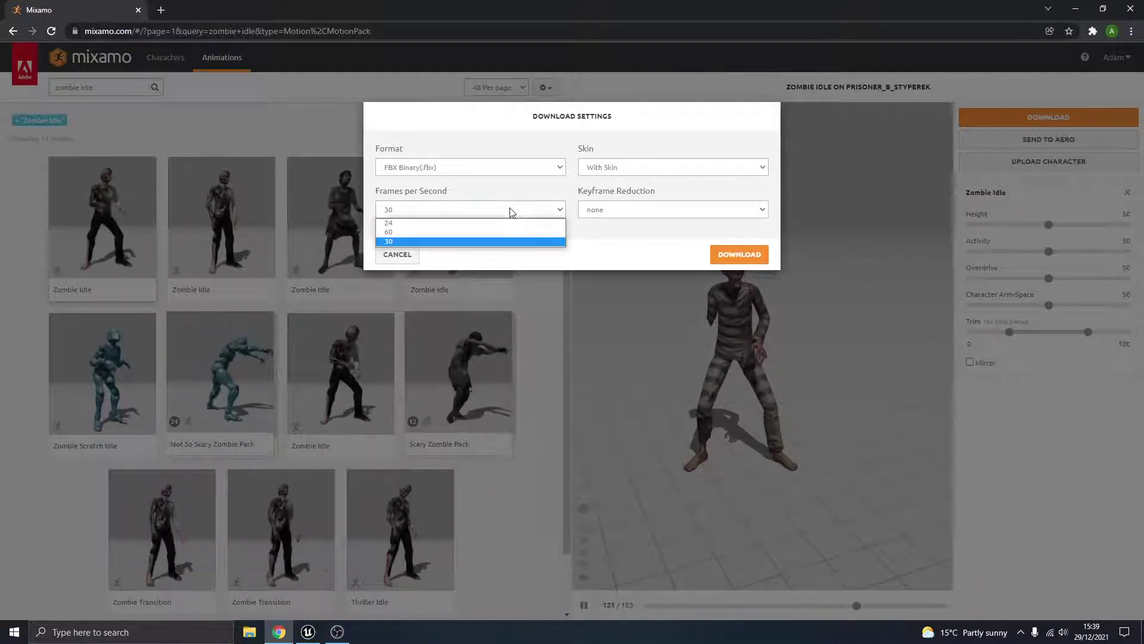
left_click(480, 215)
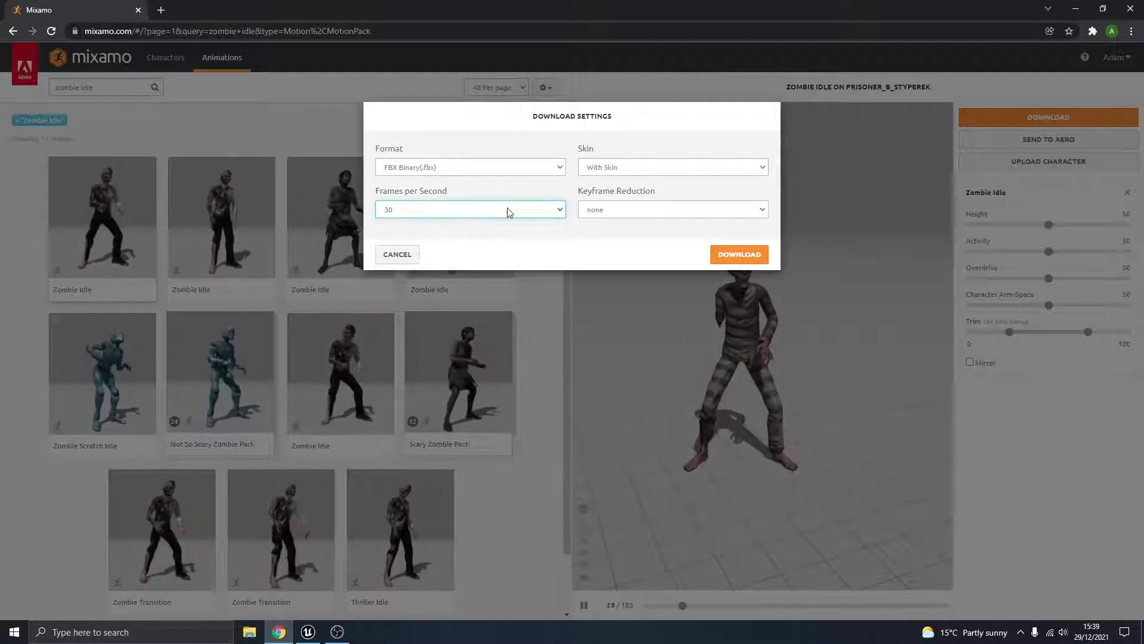
left_click(460, 211)
left_click(451, 212)
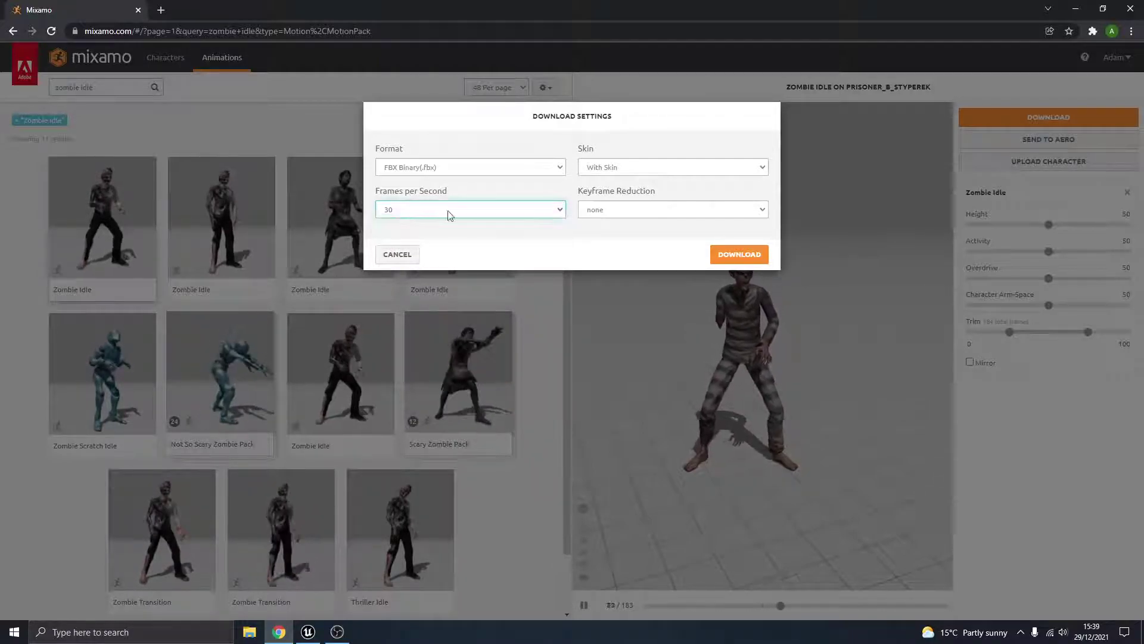
- Download Zombie Idle as FBX Binary with the With Skin option and no keyframe reduction
left_click(622, 168)
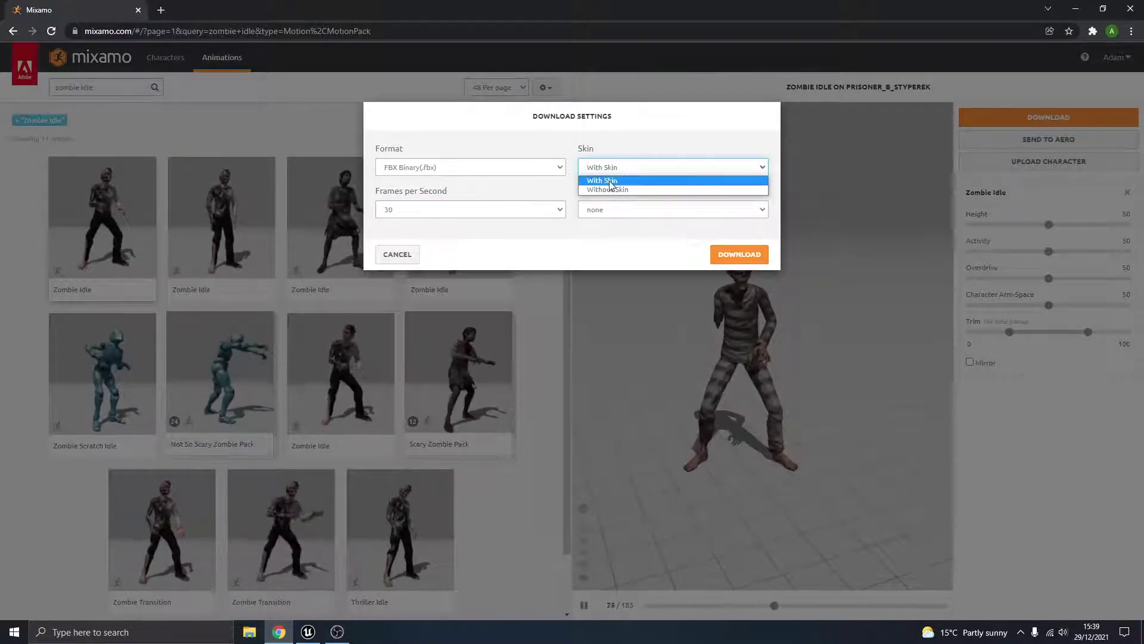
left_click(603, 180)
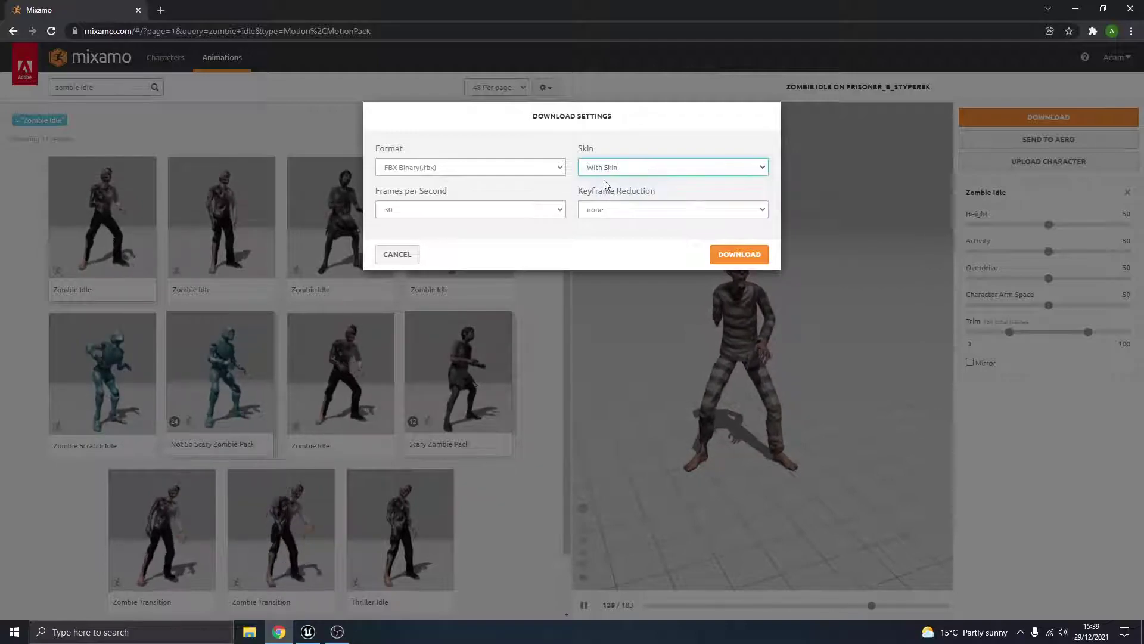
left_click(604, 172)
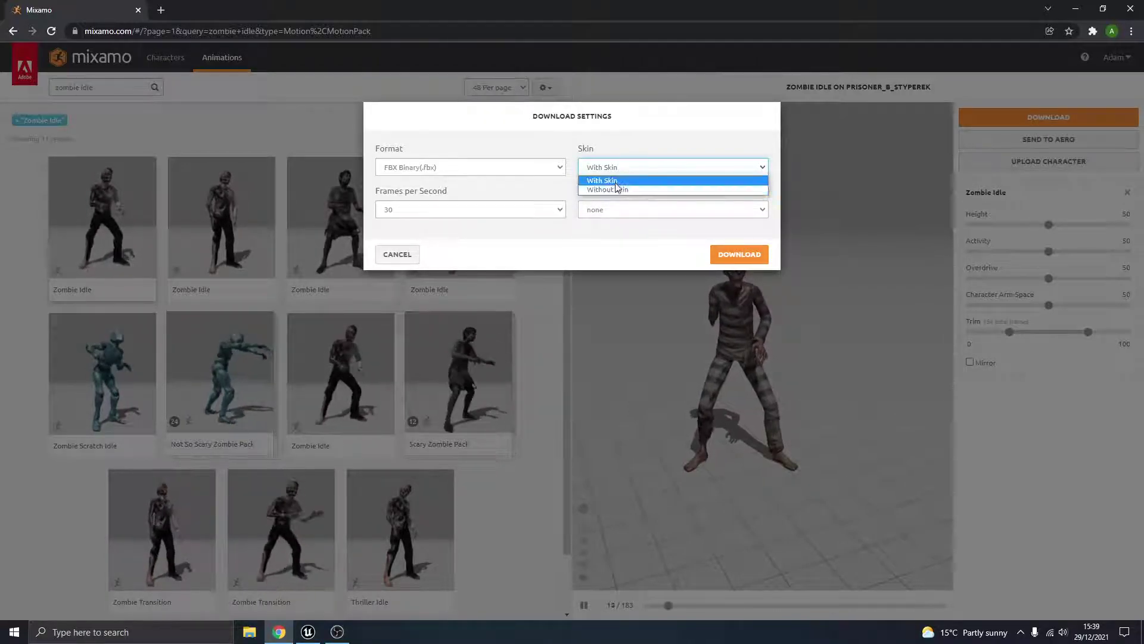
left_click(613, 180)
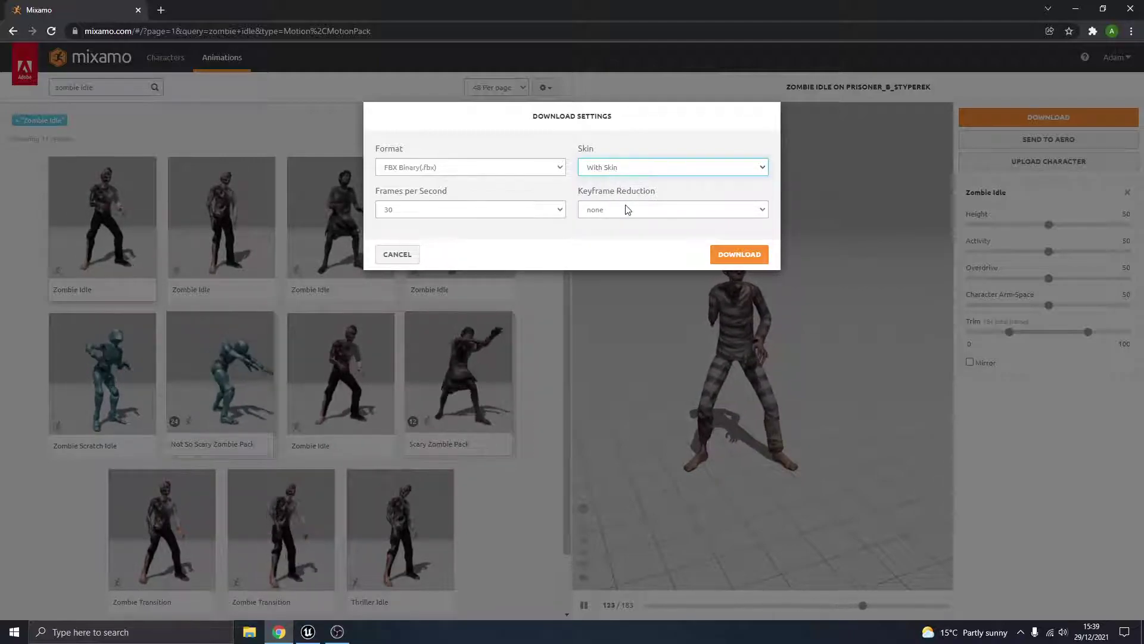
left_click(692, 210)
left_click(667, 210)
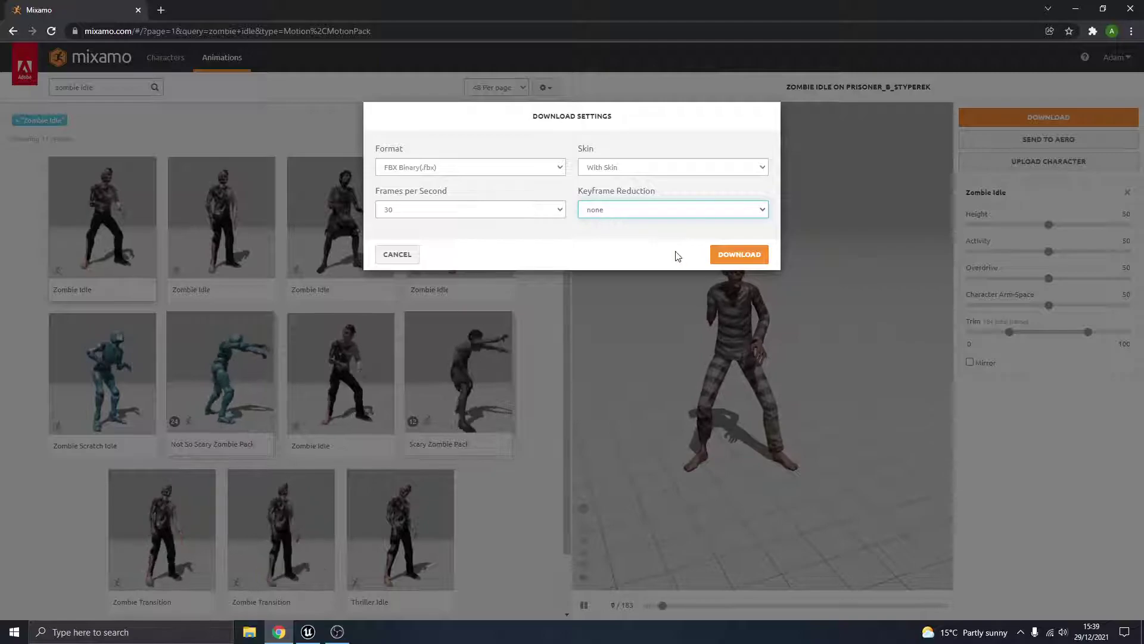
left_click(735, 256)
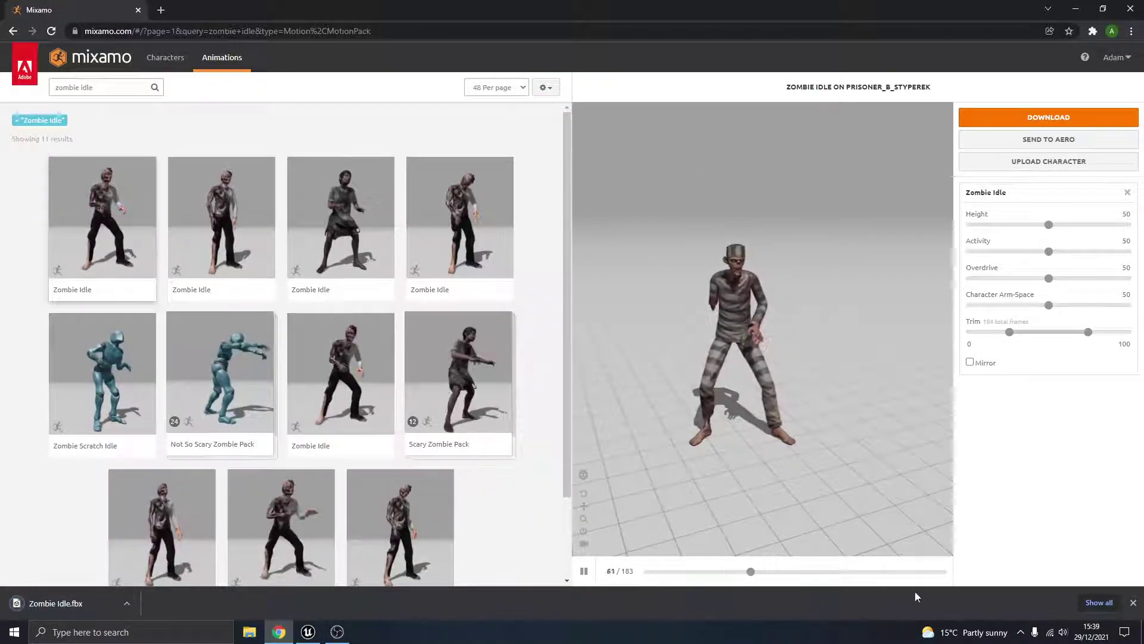
left_click(1133, 602)
- Search the animations for "zombie run" and apply Zombie Running to the prisoner character
double_click(116, 87)
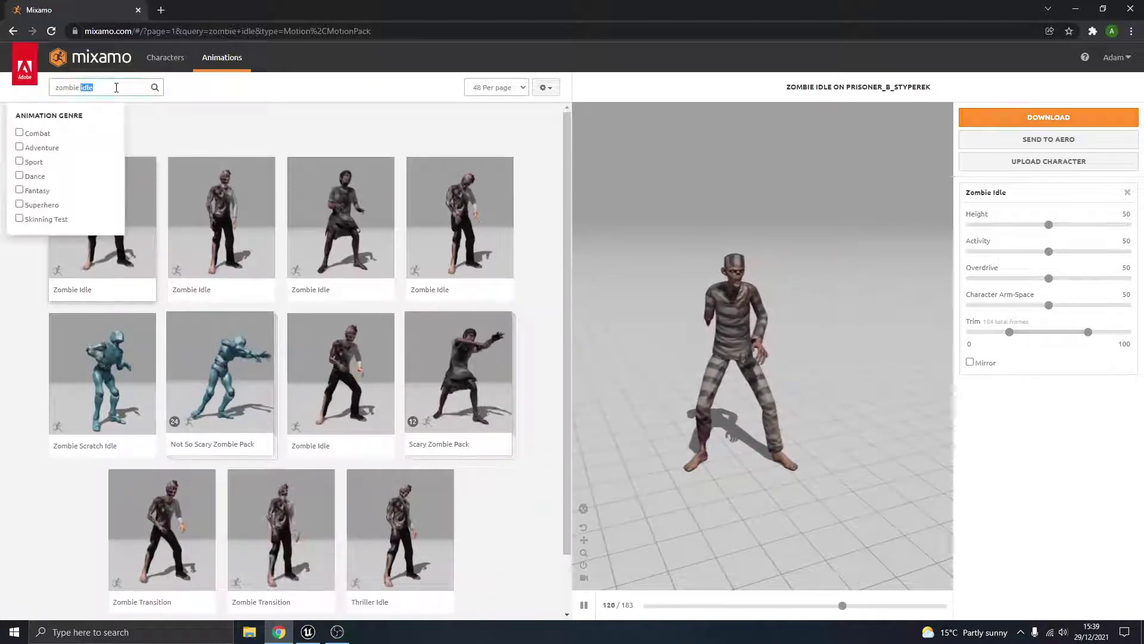
type("run")
key("Return")
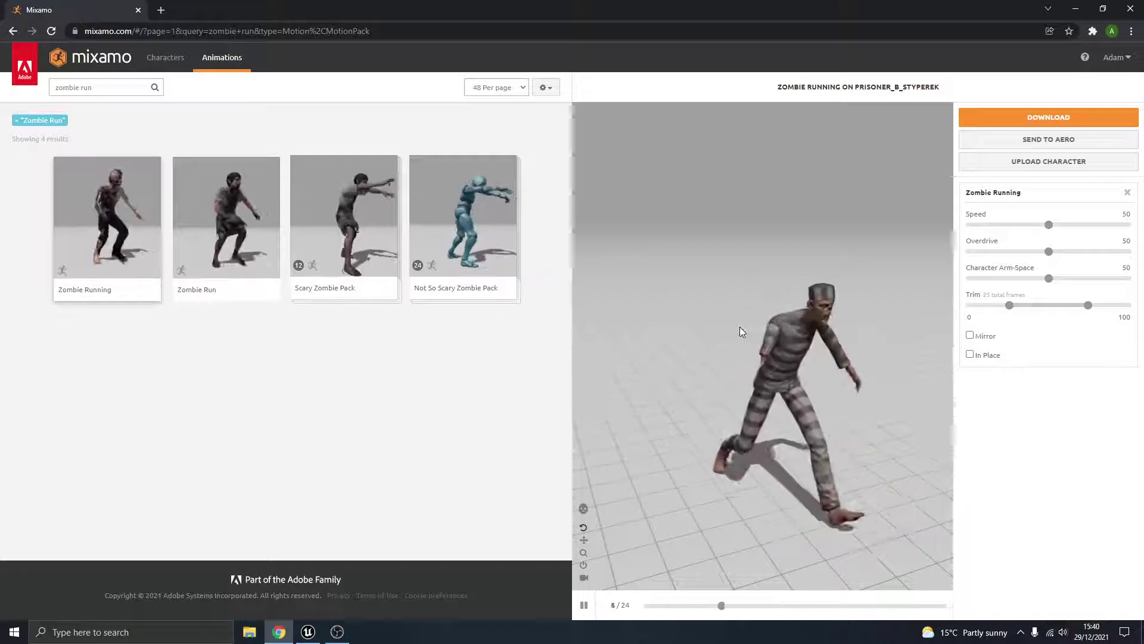
scroll(739, 337, "down", 5)
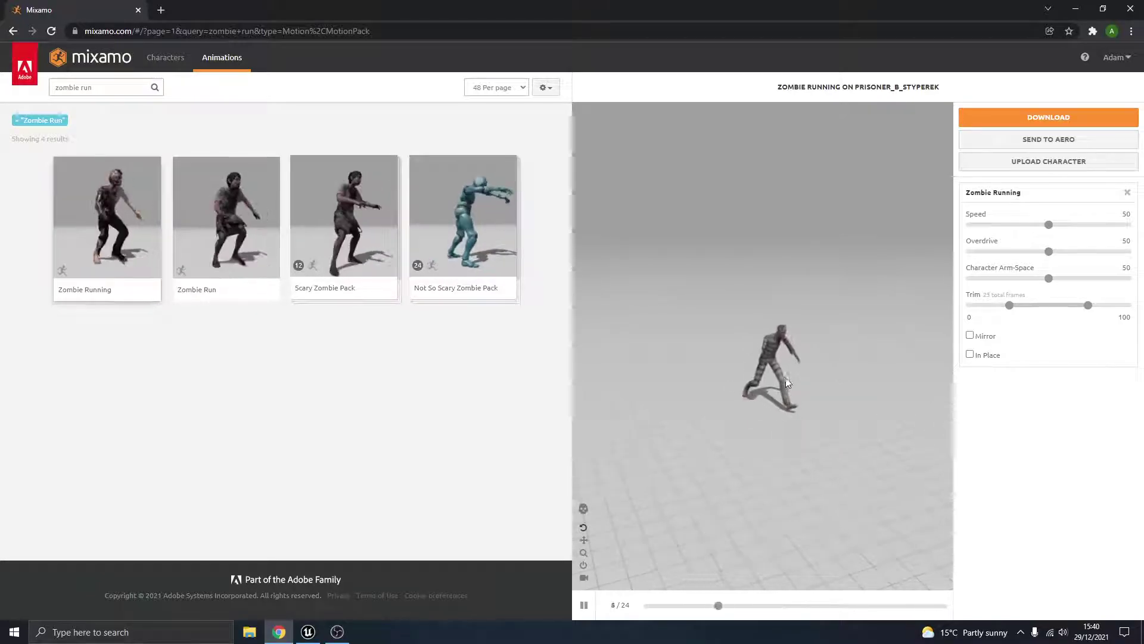
- Set Zombie Running to play in place and download it as FBX Binary, Without Skin, at 30 frames per second with no keyframe reduction
left_click(970, 354)
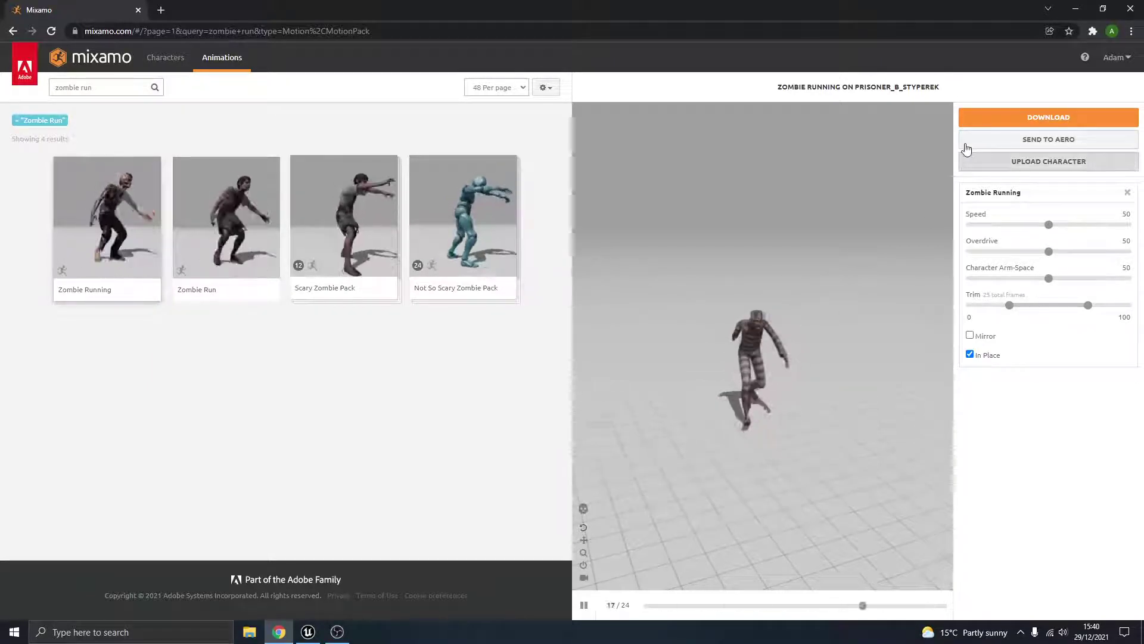
left_click(1012, 119)
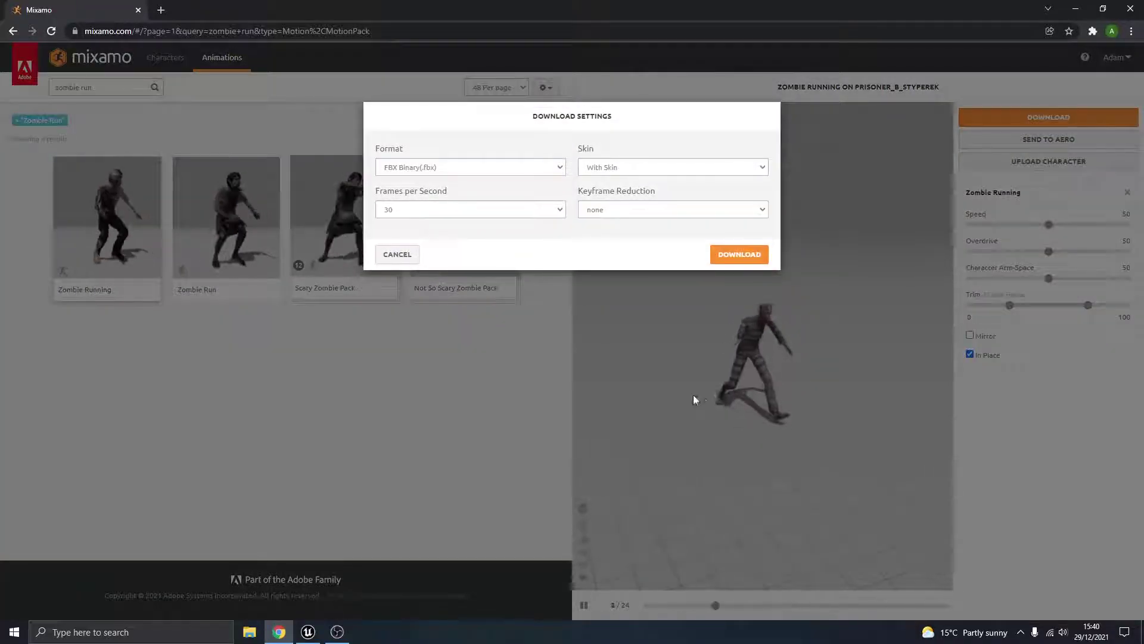
left_click(614, 168)
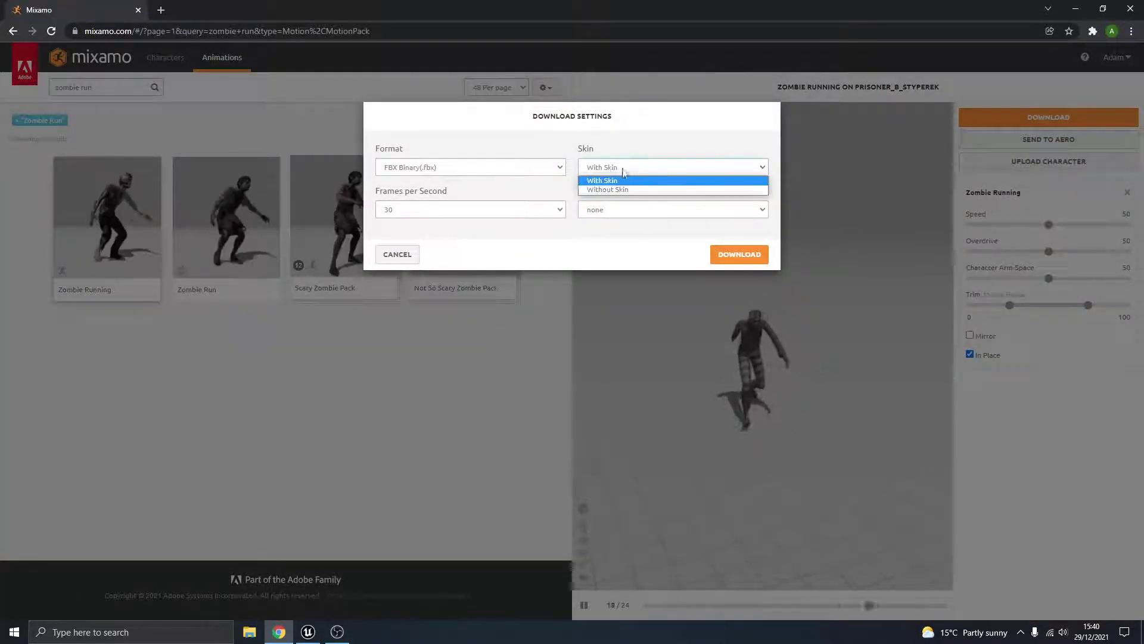
left_click(620, 190)
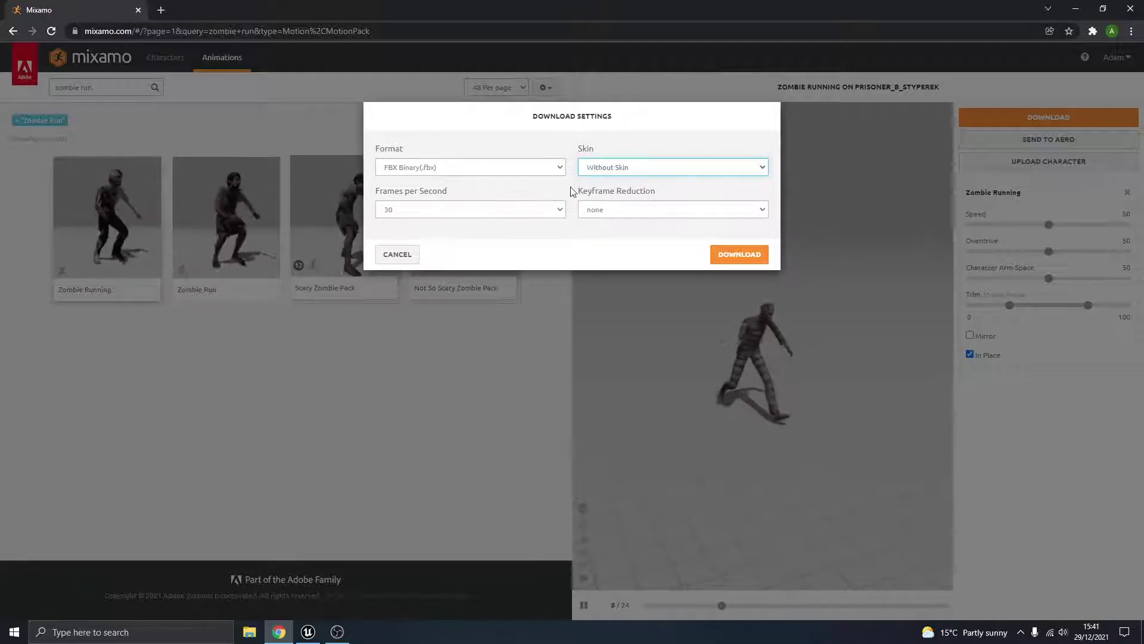
left_click(738, 255)
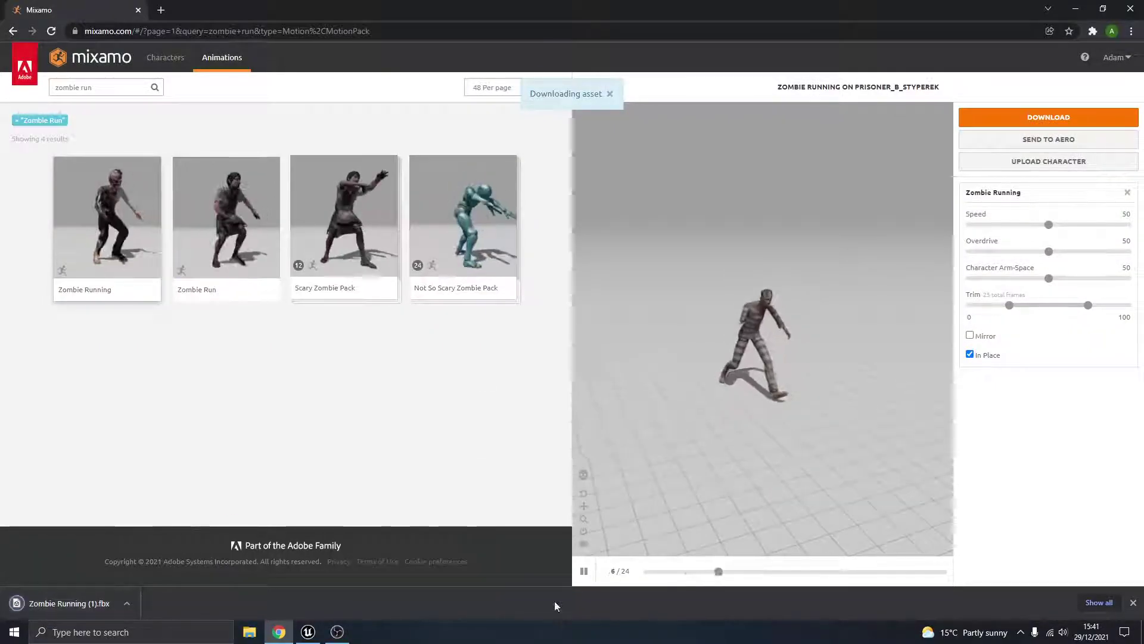
left_click(1133, 603)
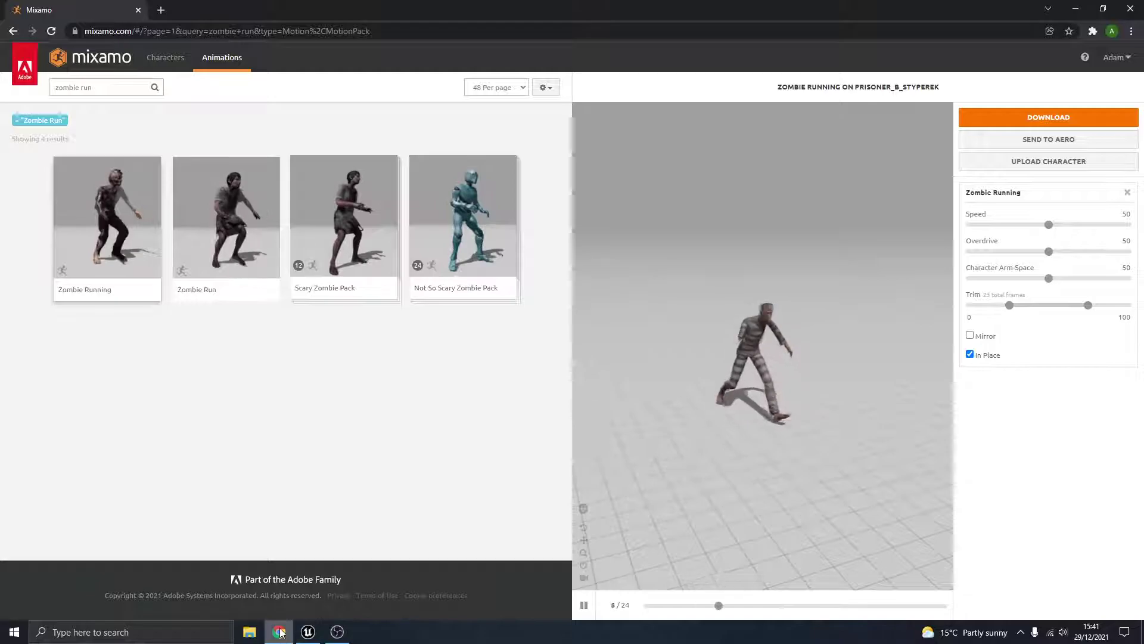
- Close the Mixamo page, switch to Unreal Editor and create a folder named Zombie2 in the project's Content folder
left_click(138, 11)
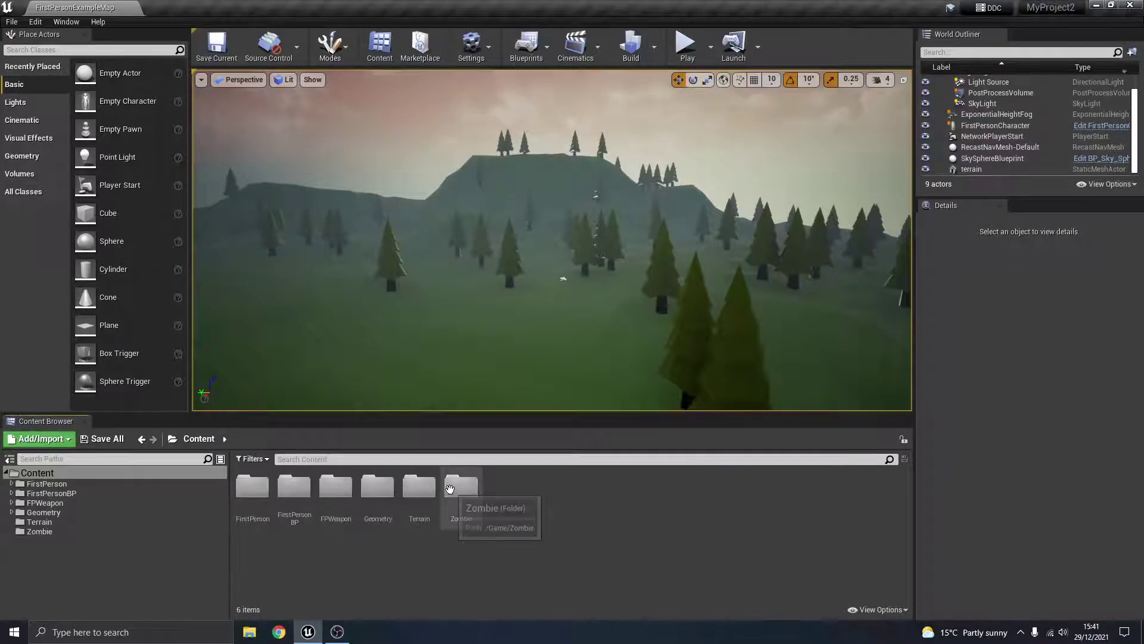
left_click(458, 494)
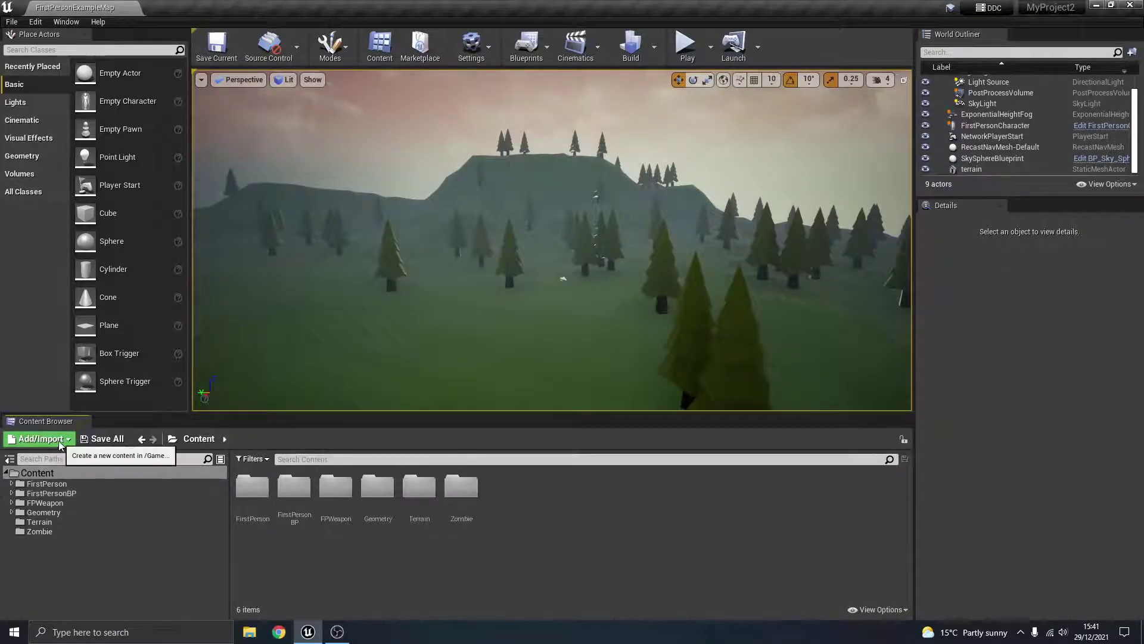
right_click(545, 509)
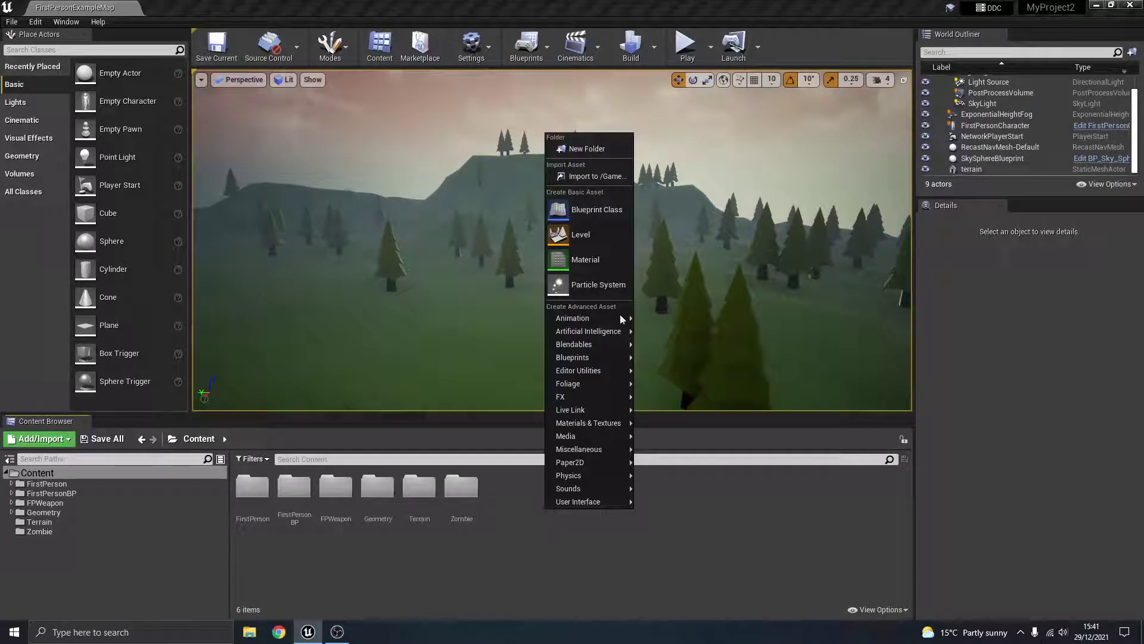
left_click(596, 149)
type("Z")
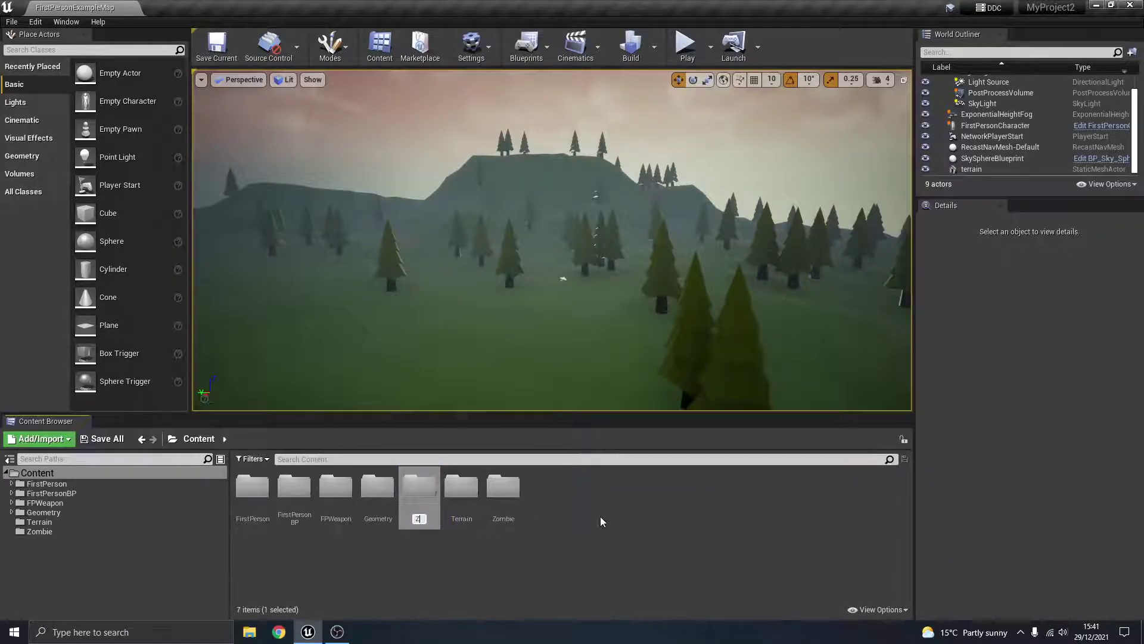
type("ombie2")
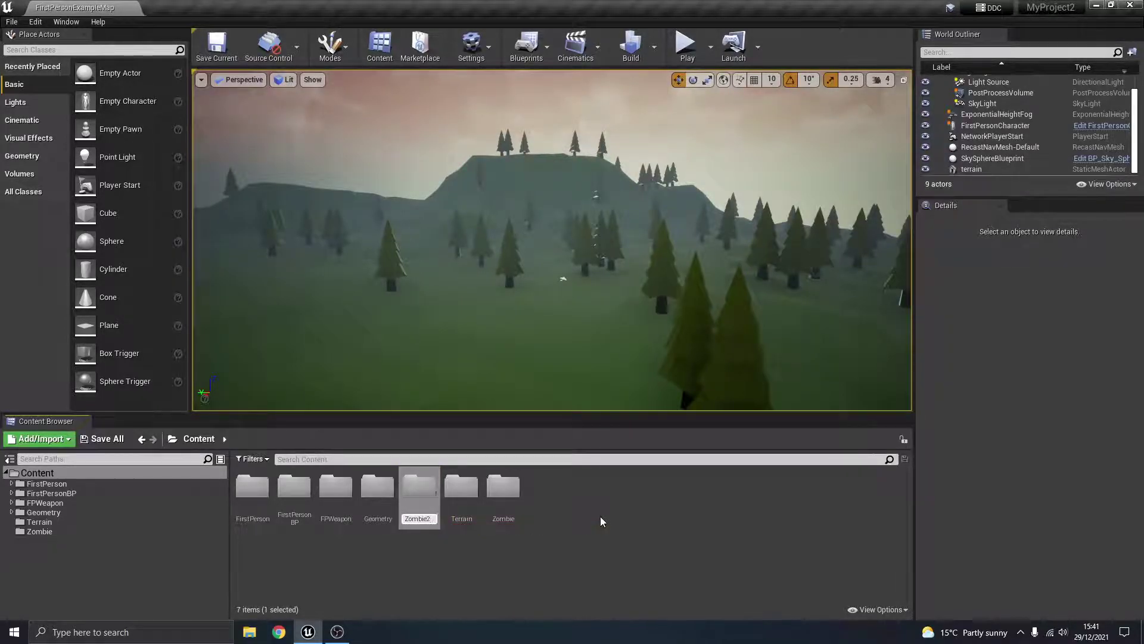
key("Return")
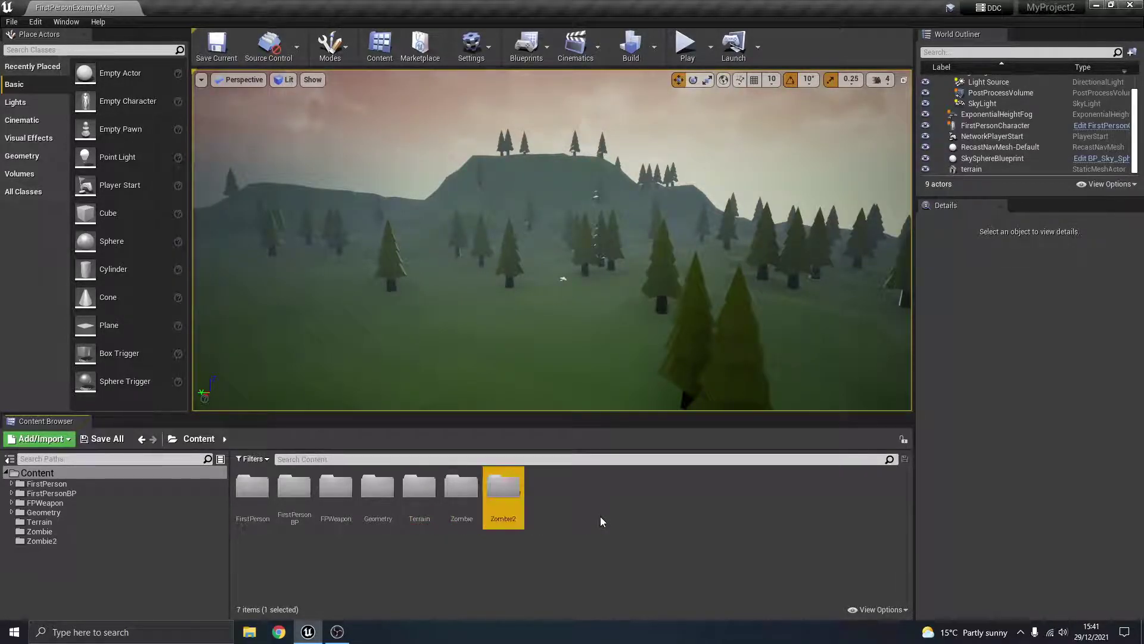
left_click(631, 523)
- Create a Blueprint Class with Character as parent inside the Zombie2 folder and name it Zombie2
double_click(505, 487)
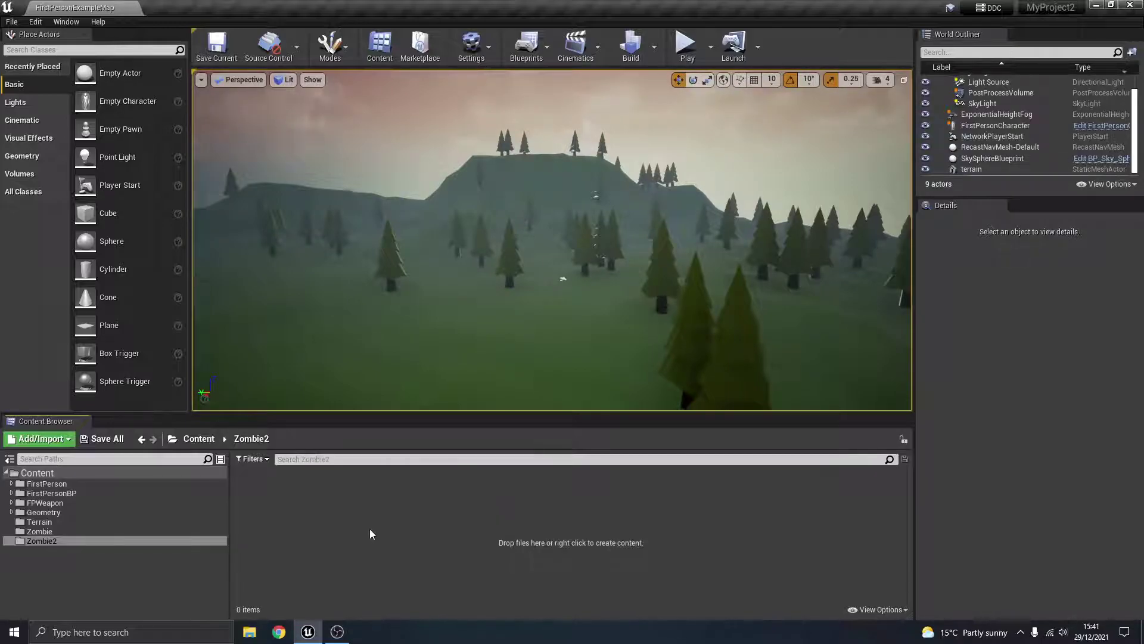
right_click(300, 509)
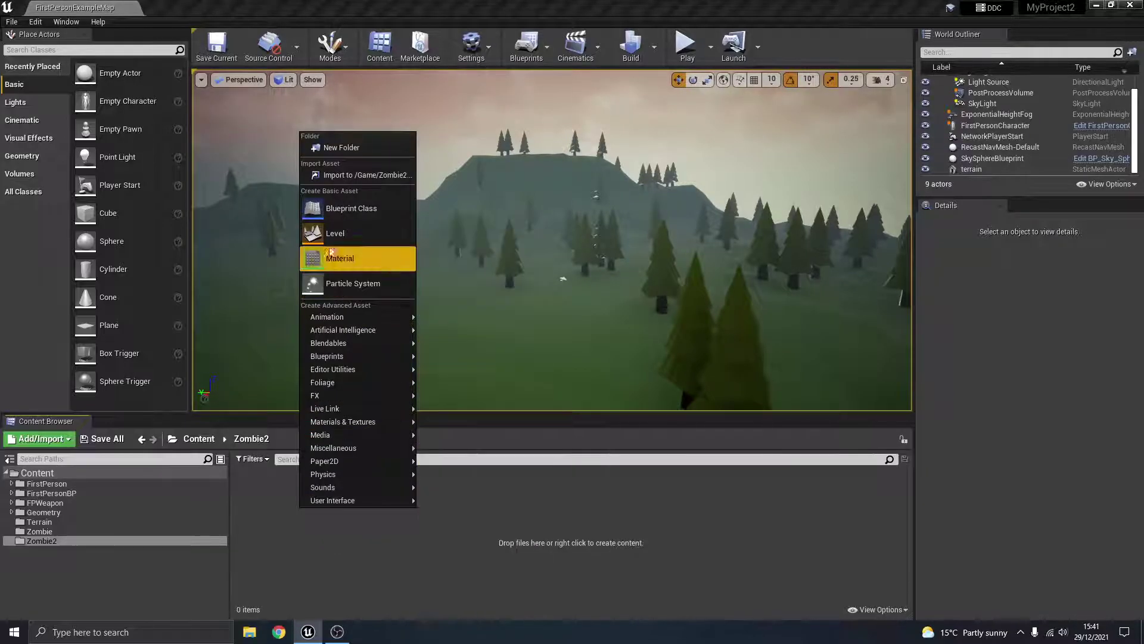
left_click(359, 208)
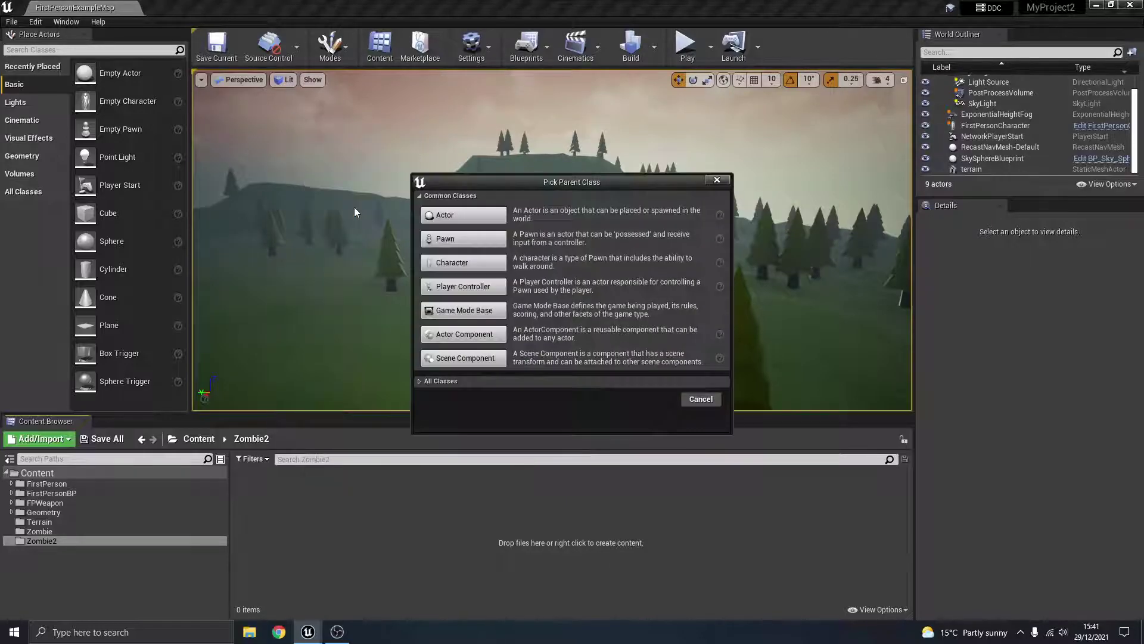
left_click(471, 267)
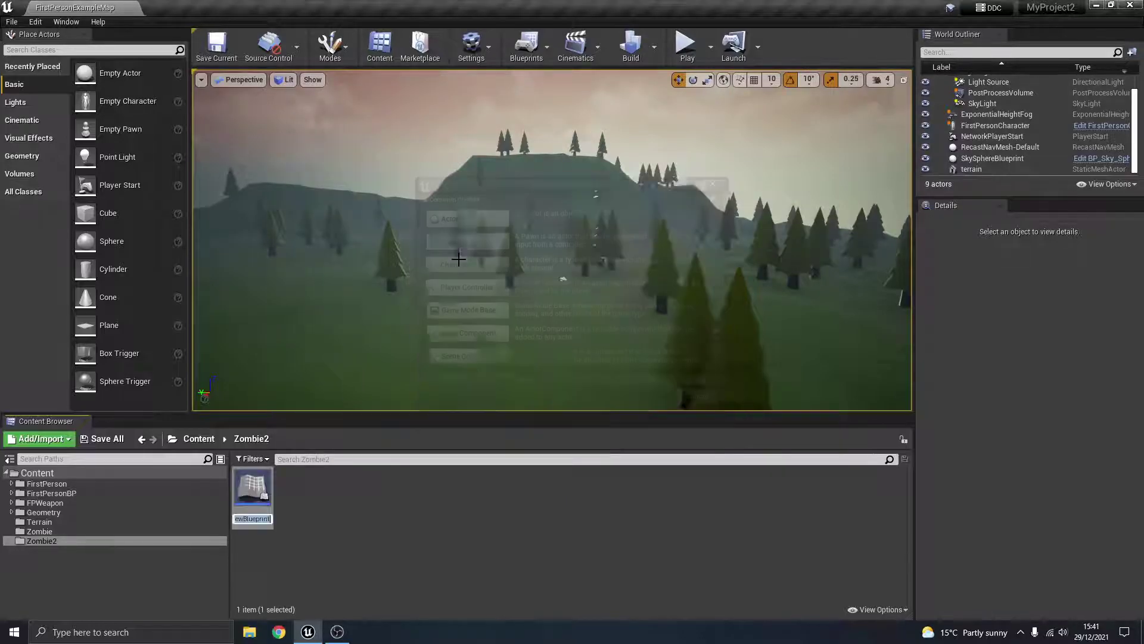
type("Z")
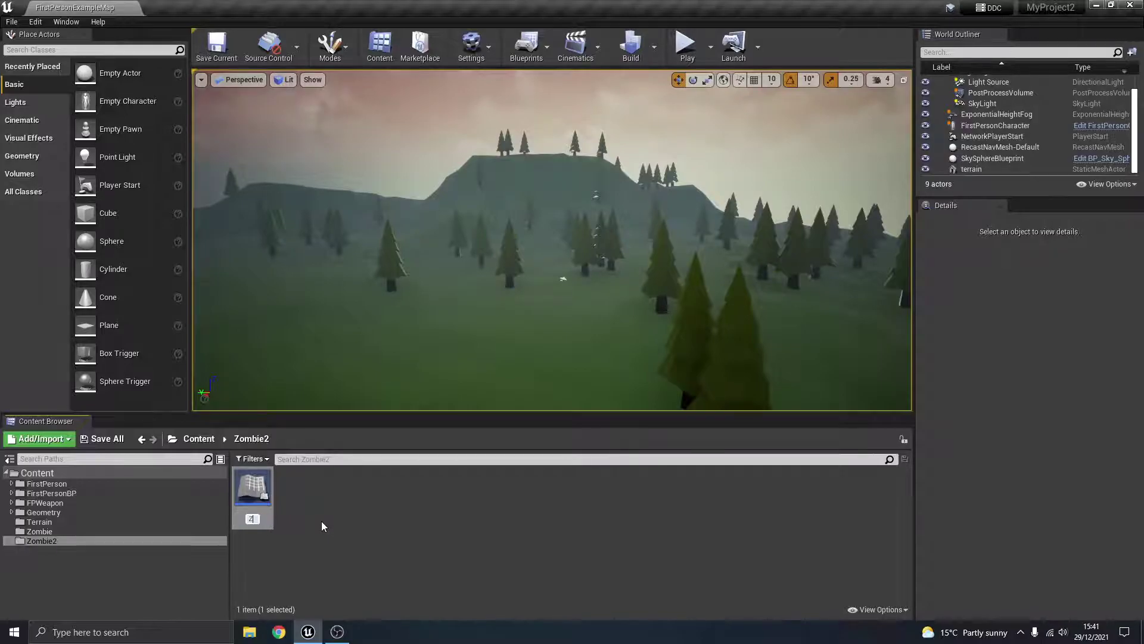
type("ombie2")
key("Return")
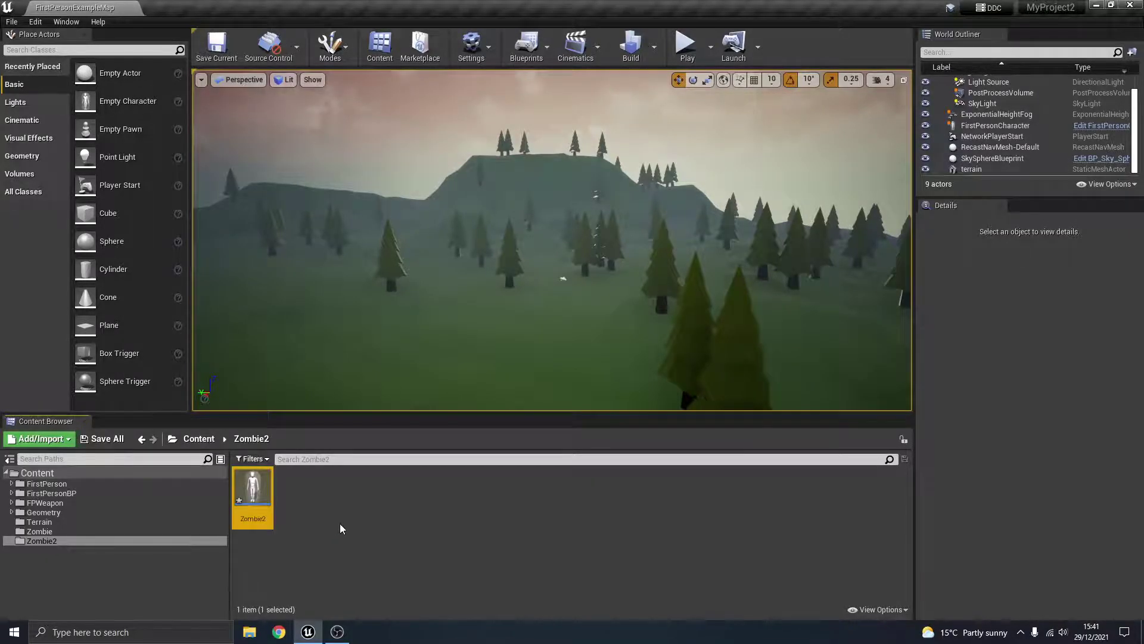
left_click(337, 528)
- Open the Zombie2 blueprint and add a Skeletal Mesh component, keeping its default name
double_click(254, 490)
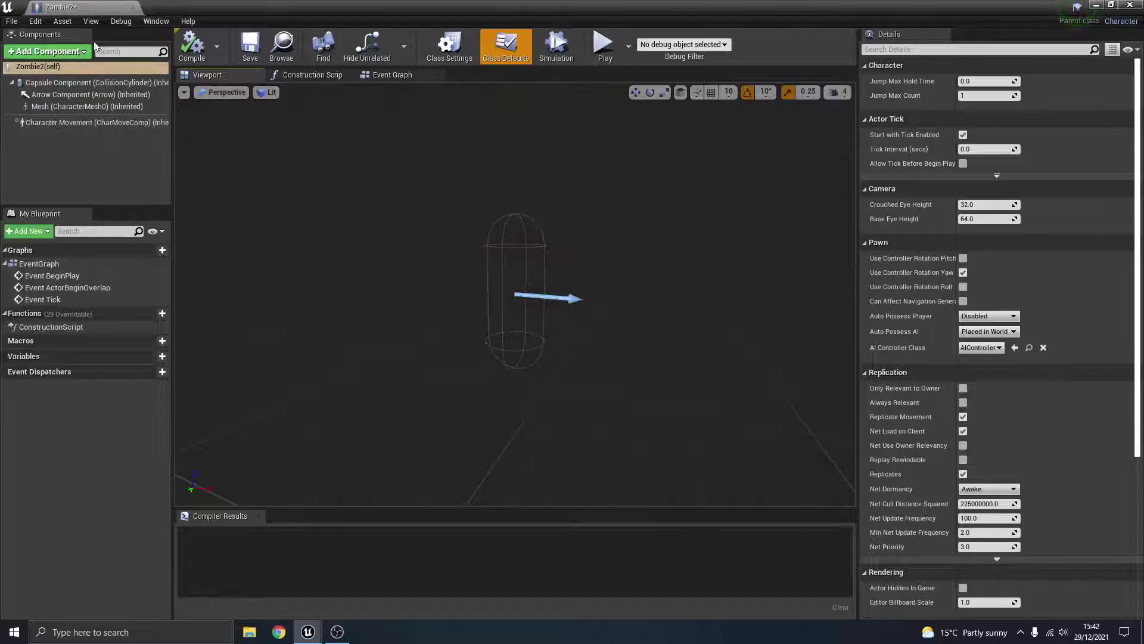
left_click(48, 123)
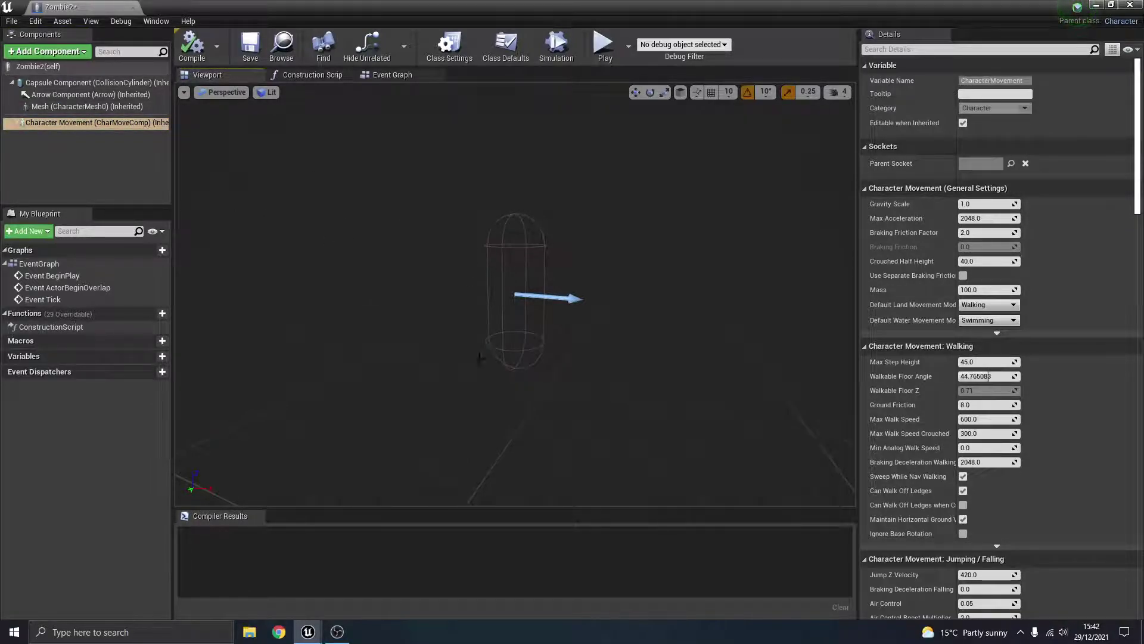
left_click(33, 54)
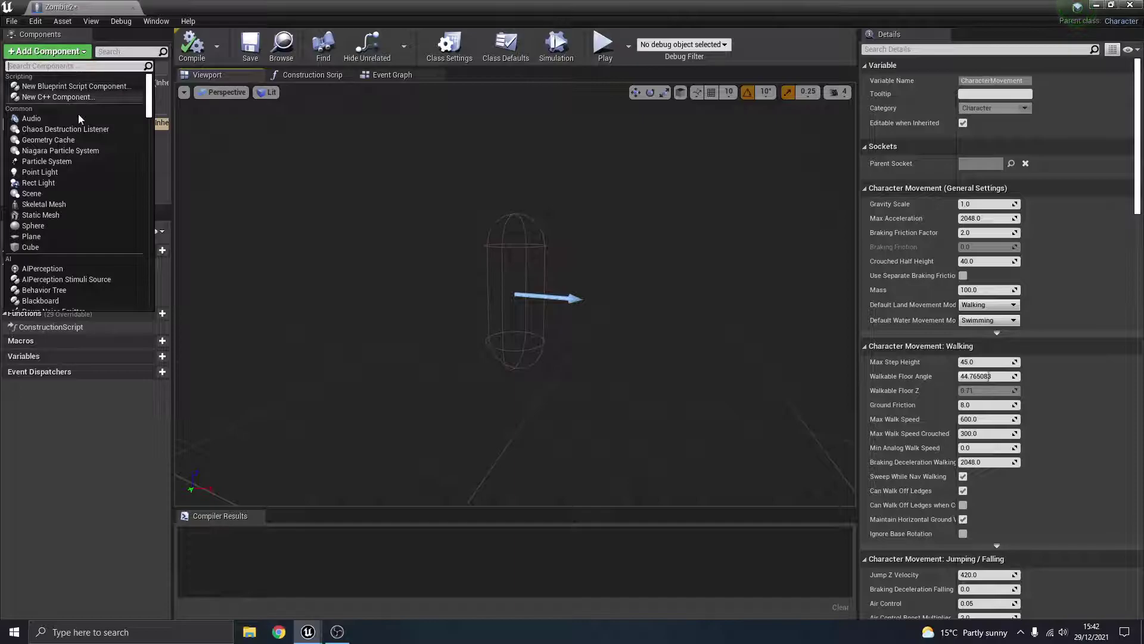
scroll(71, 197, "down", 1)
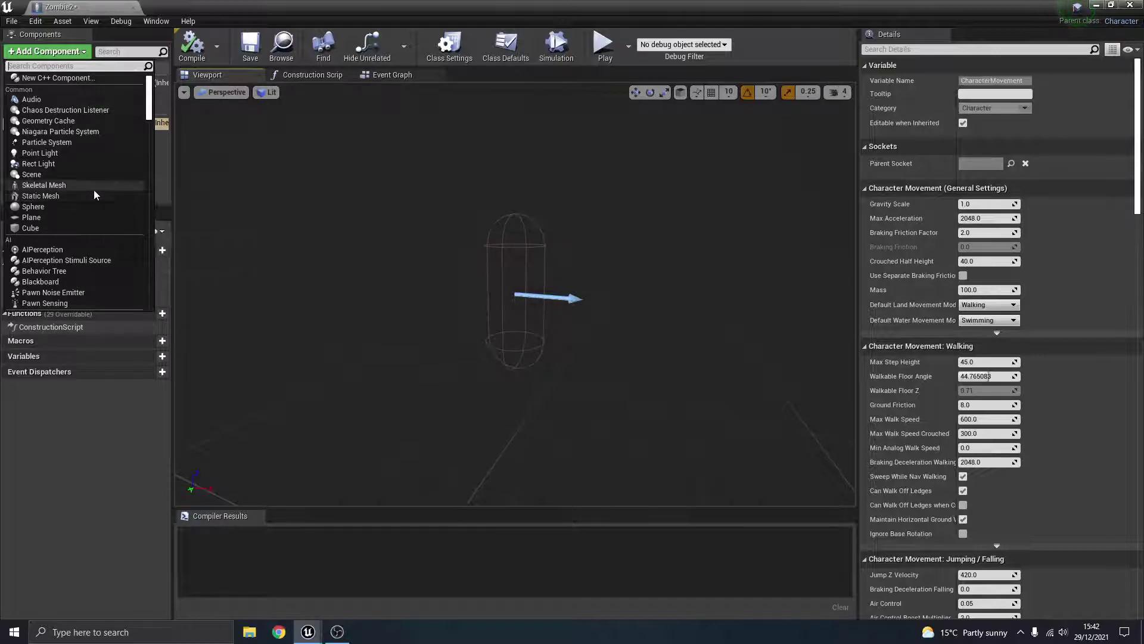
left_click(49, 185)
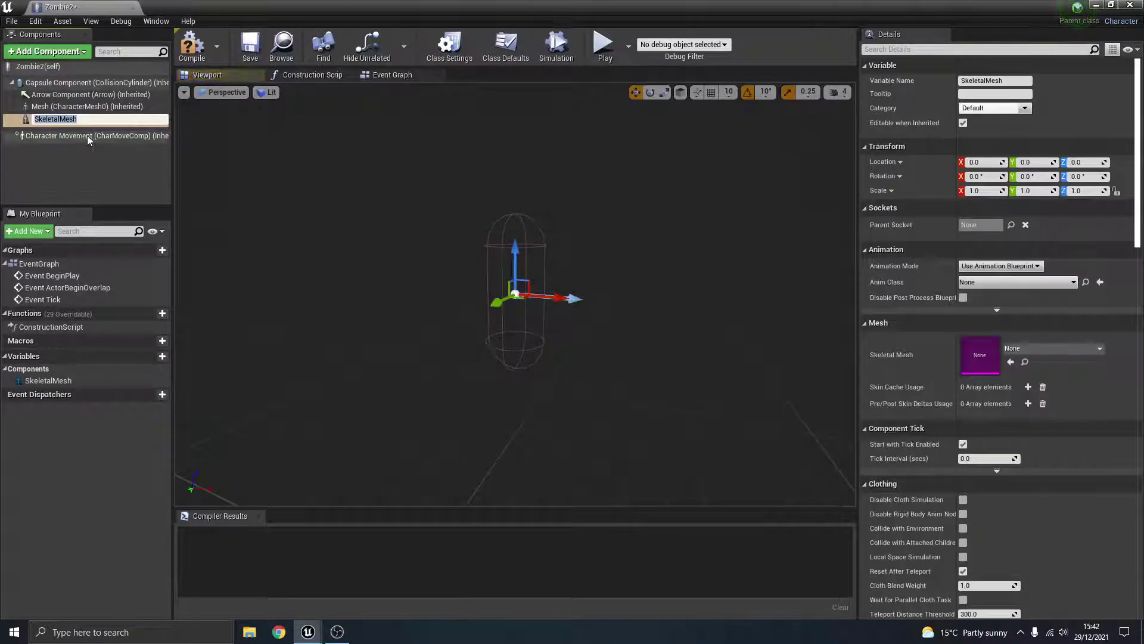
left_click(74, 155)
left_click(63, 119)
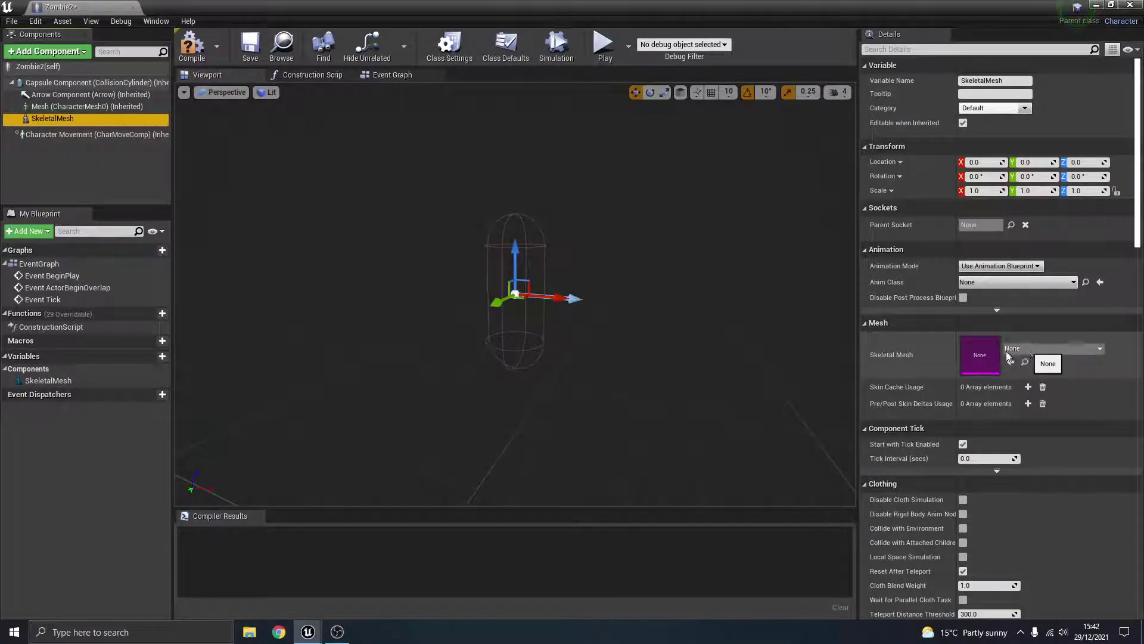
- Check the mesh assets available for the SkeletalMesh component, leave it unassigned, and compile the Zombie2 blueprint
left_click(1042, 350)
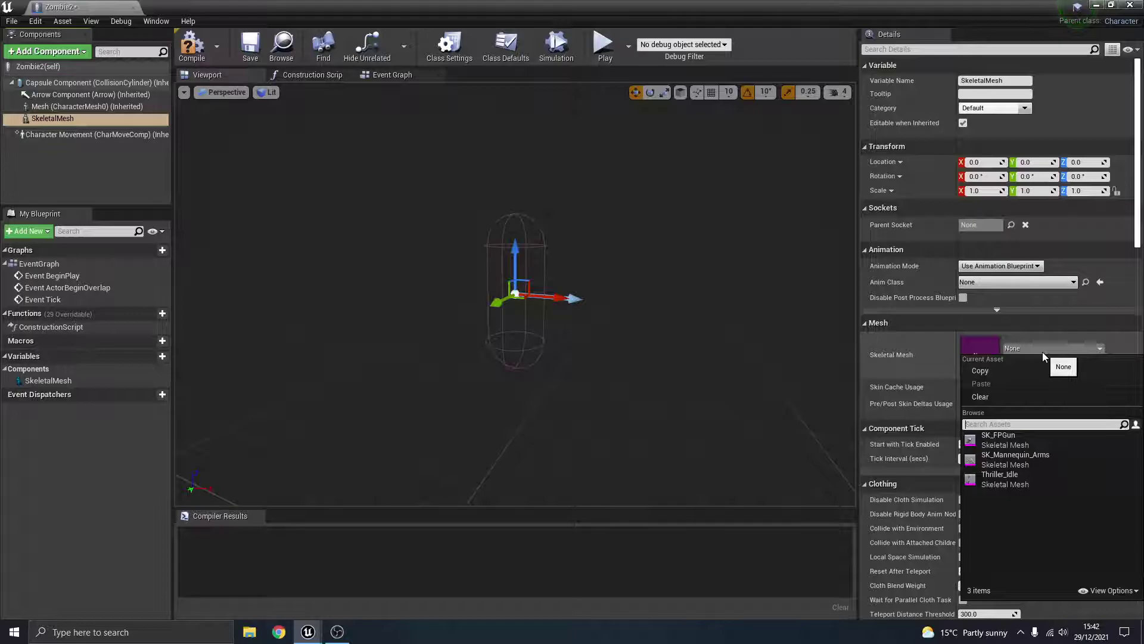
left_click(1042, 349)
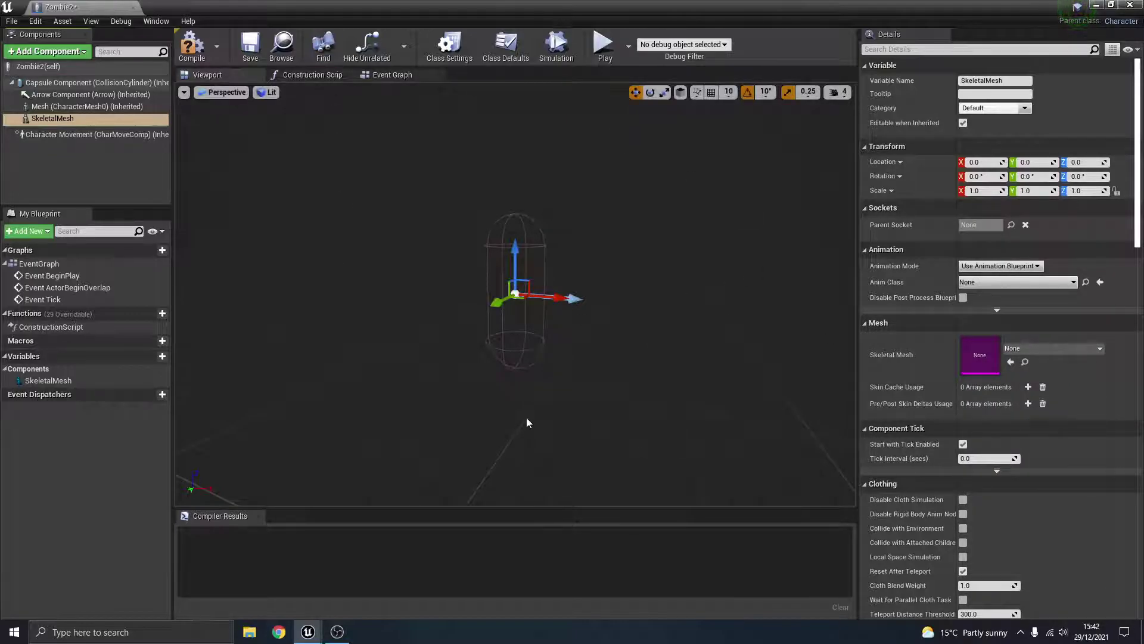
left_click(186, 51)
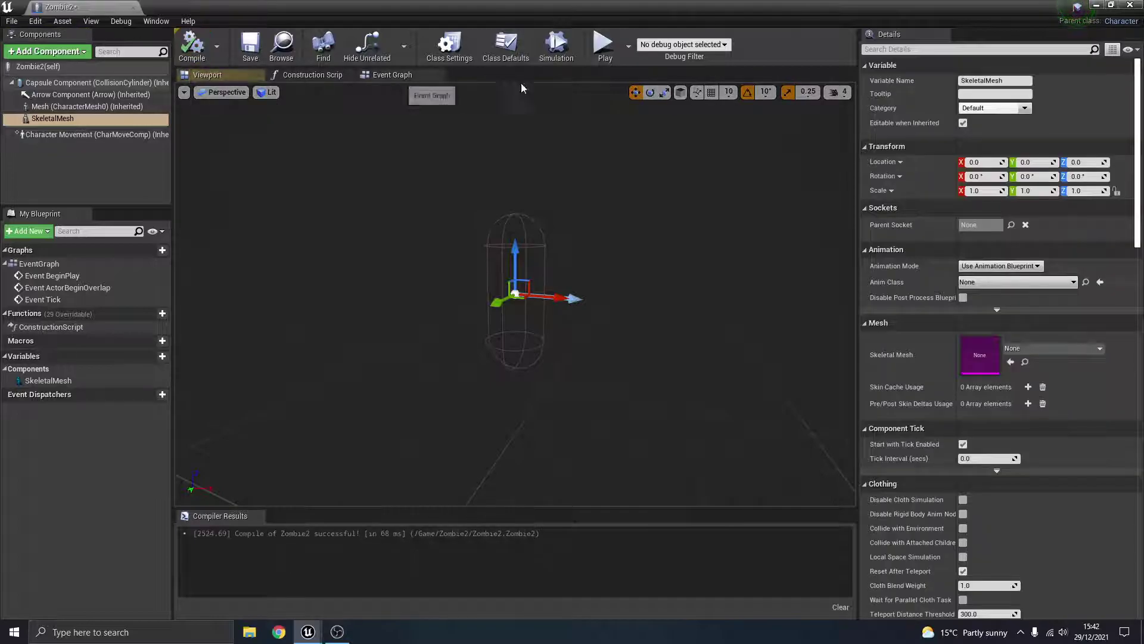
left_click(1096, 6)
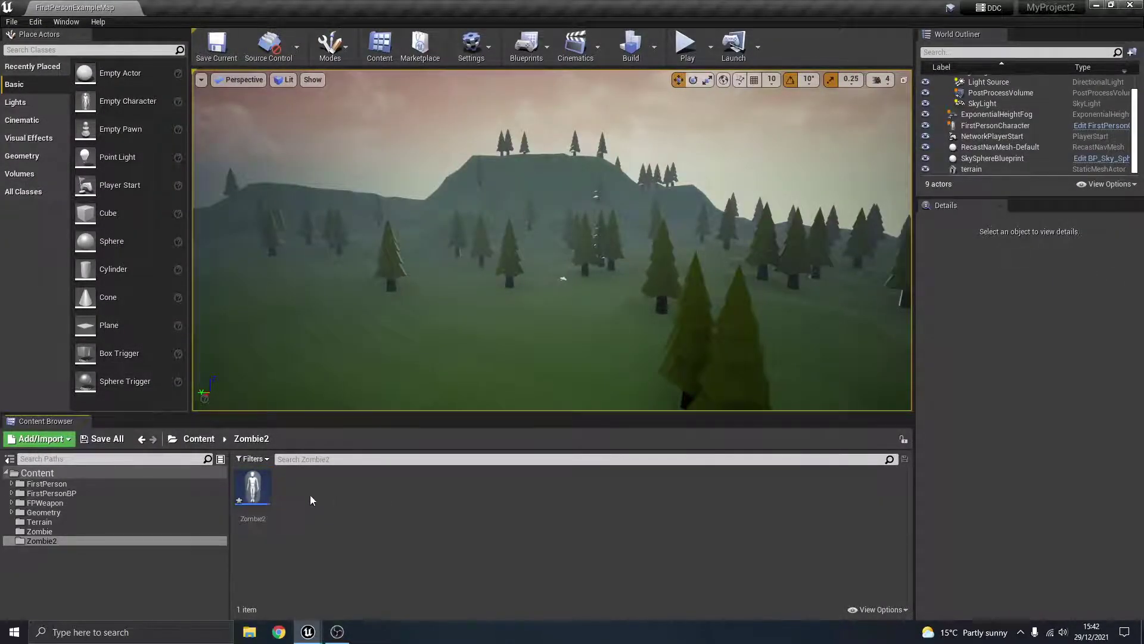
- Import the Zombie Idle file from Downloads into the Zombie2 folder as a skeletal mesh with animations, and dismiss the message log
left_click(40, 439)
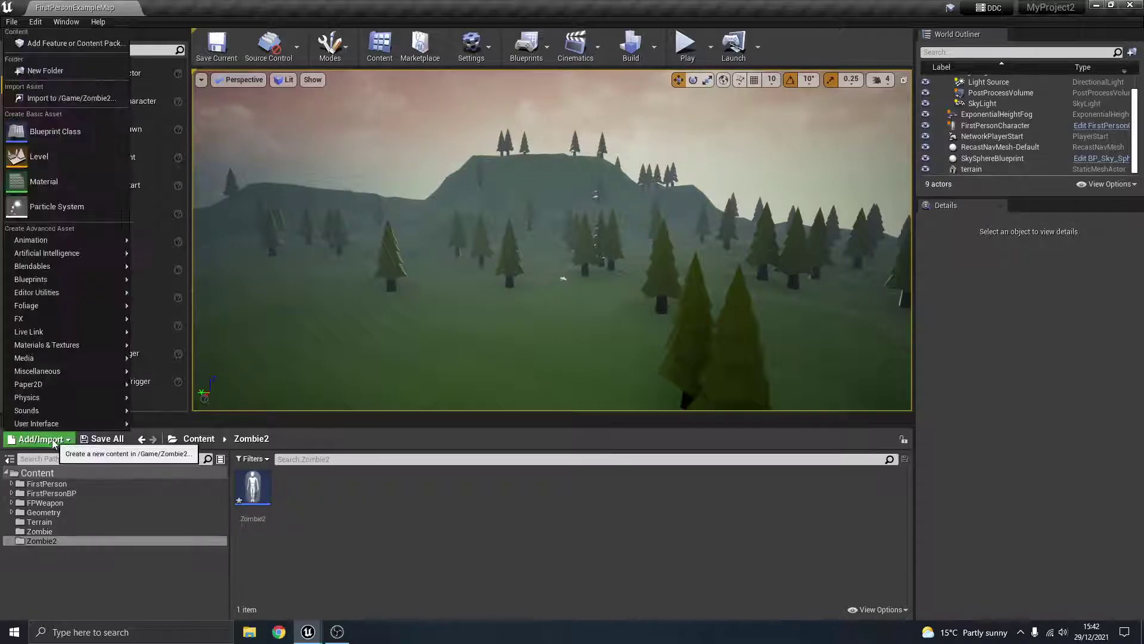
left_click(69, 102)
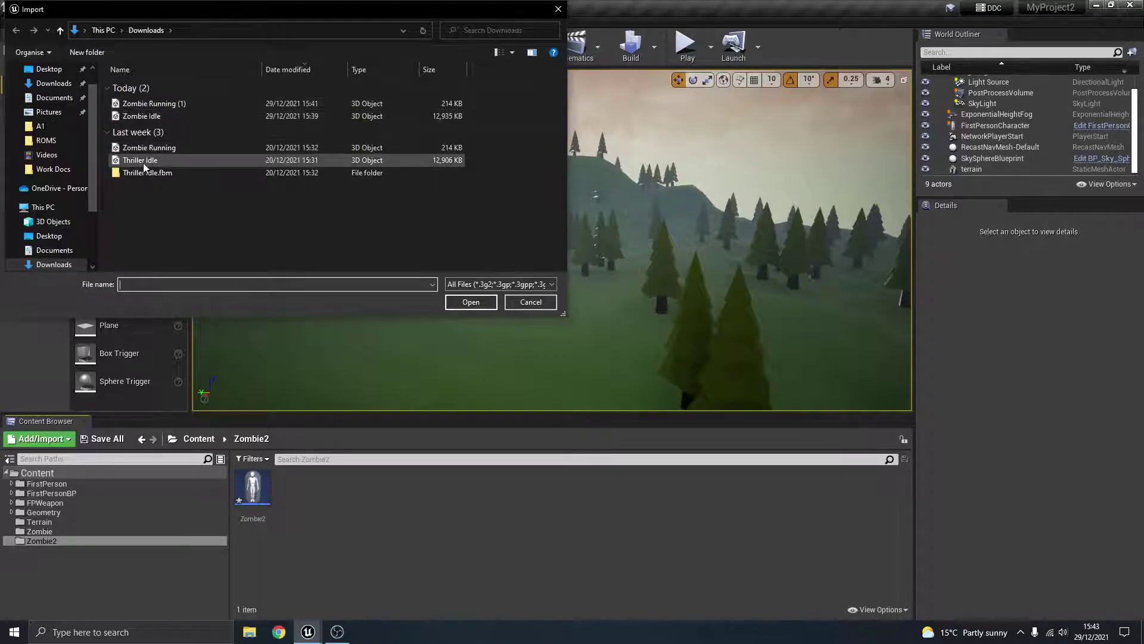
left_click(146, 119)
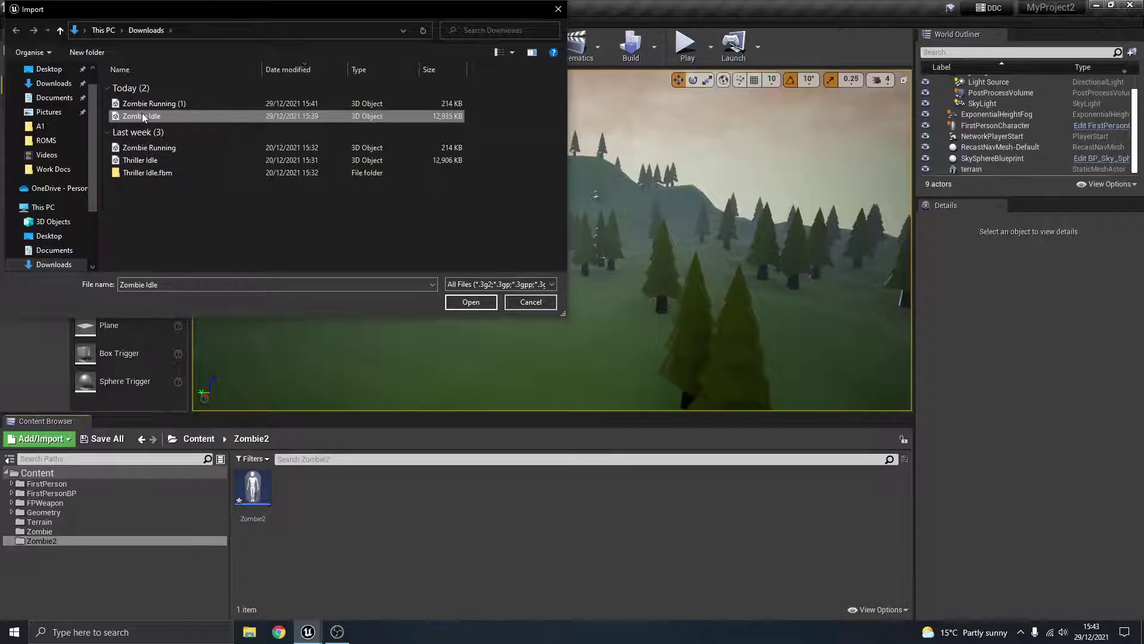
left_click(470, 302)
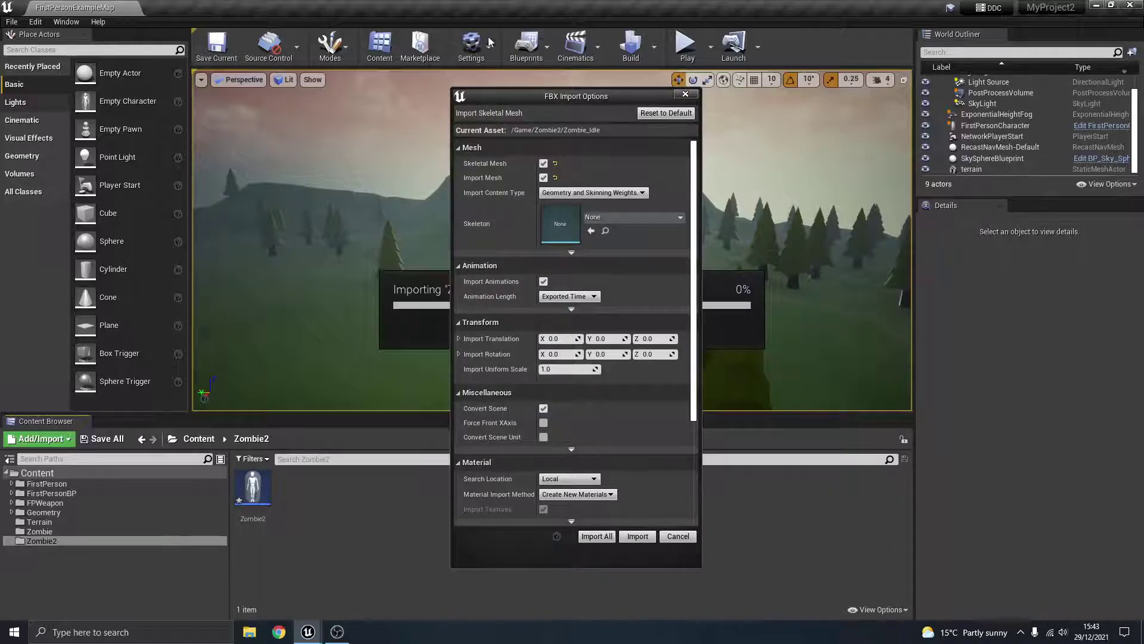
left_click(609, 536)
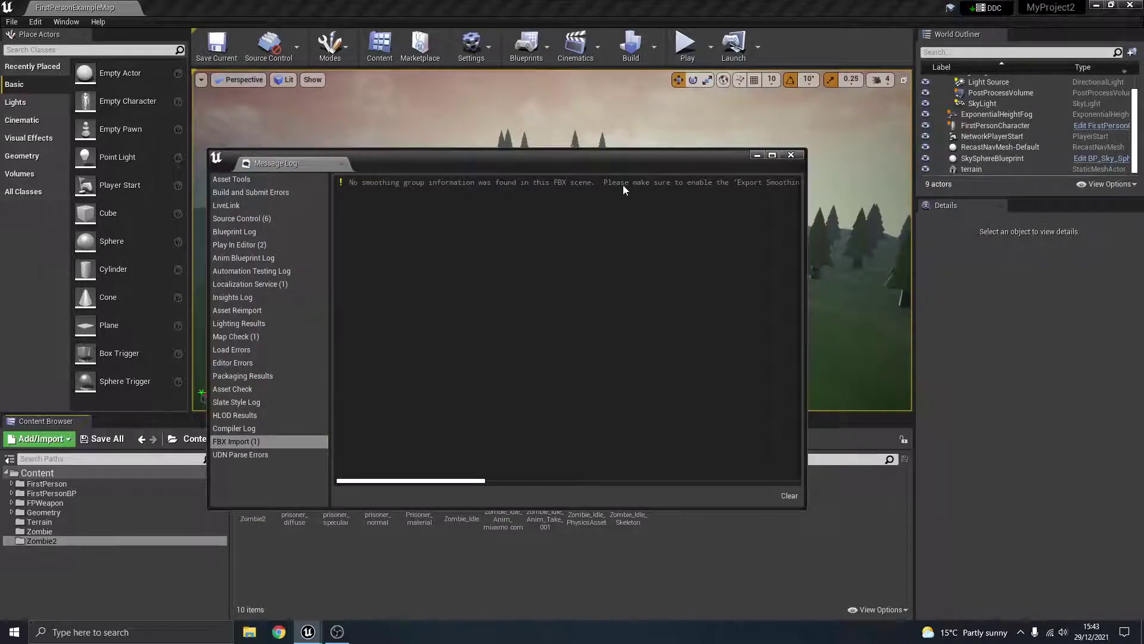
left_click_drag(623, 161, 524, 89)
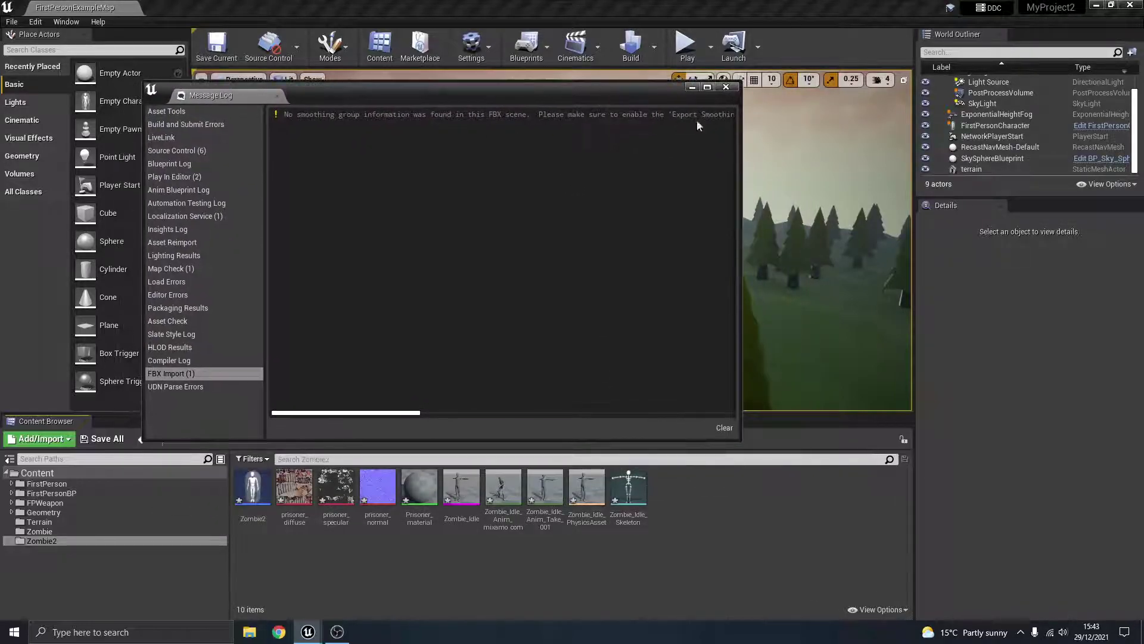
left_click(727, 87)
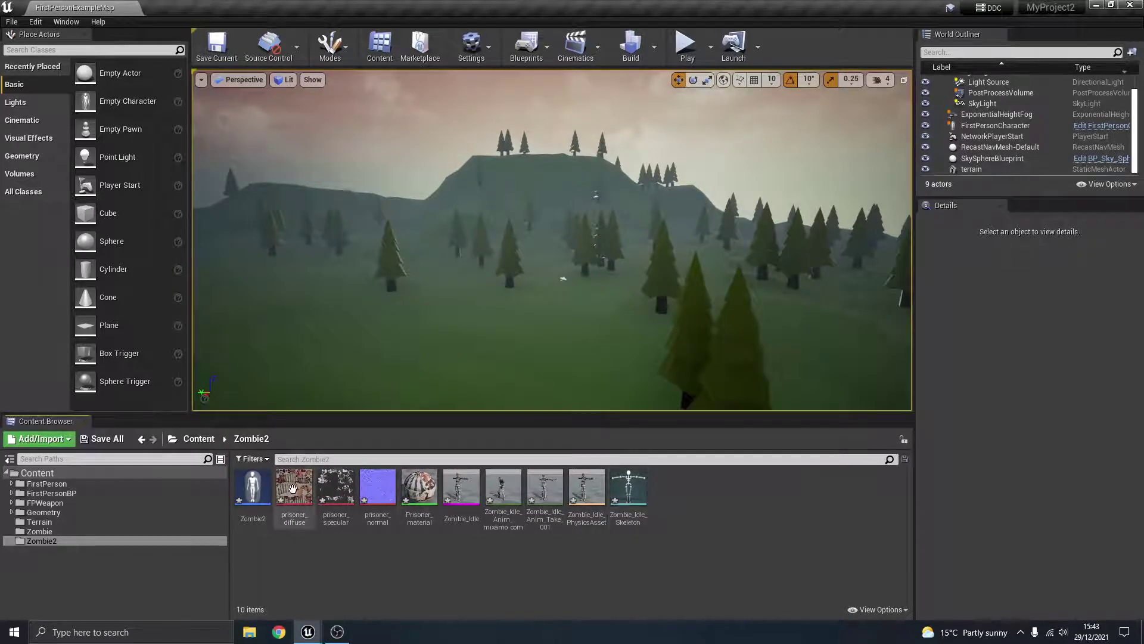
- Review the imported zombie assets in the Zombie2 folder, including the skeletal mesh, animations, physics asset and skeleton
mouse_move(301, 511)
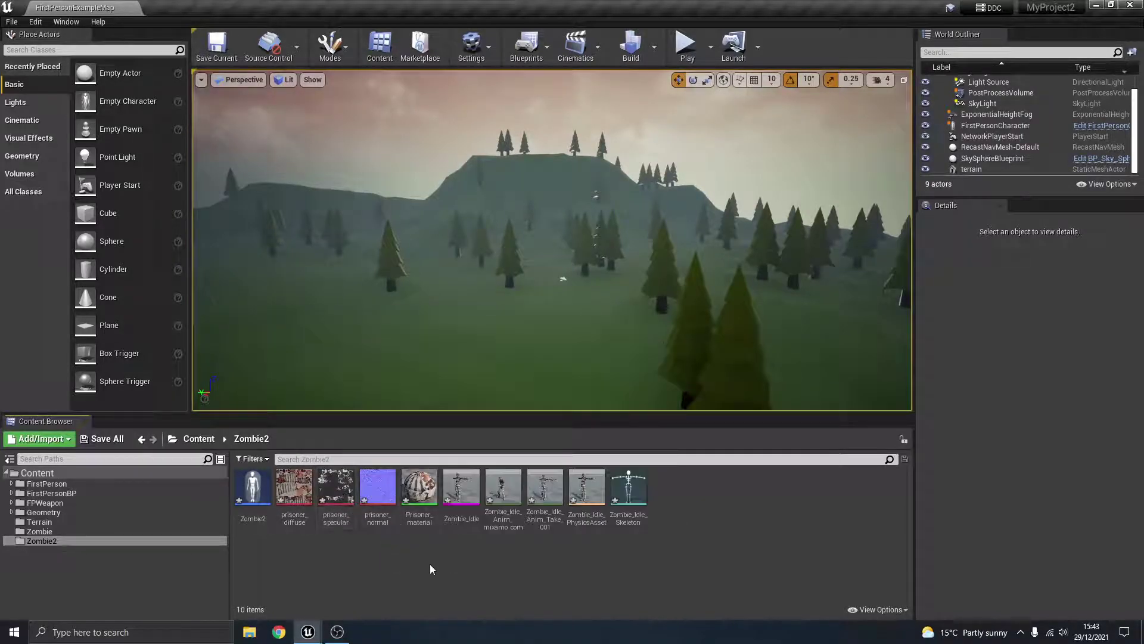
left_click(476, 524)
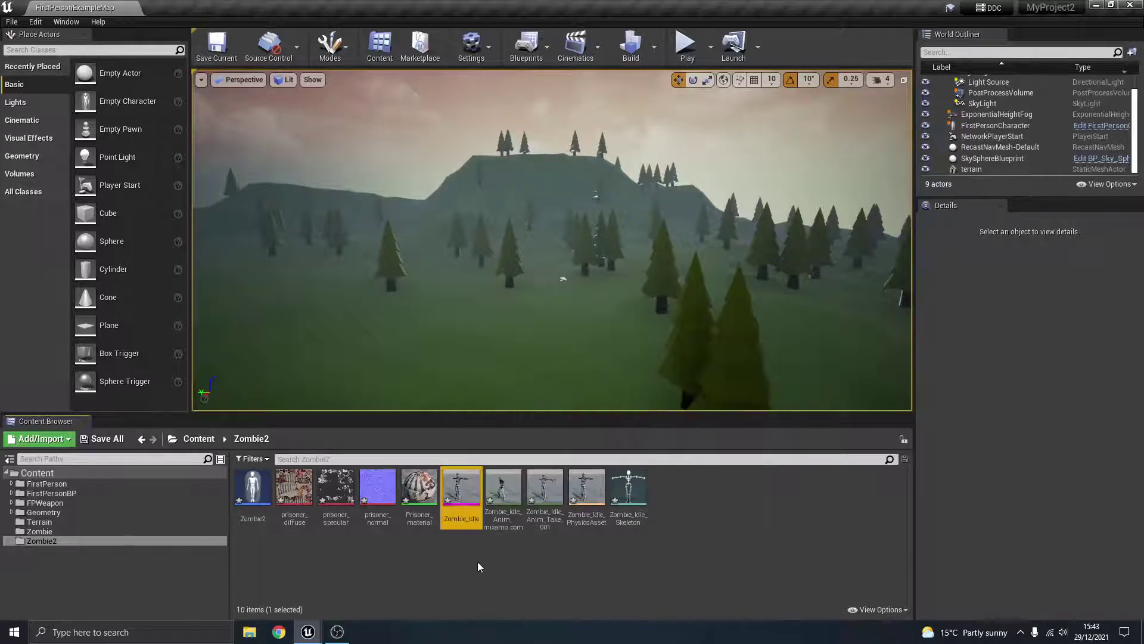
left_click(505, 521)
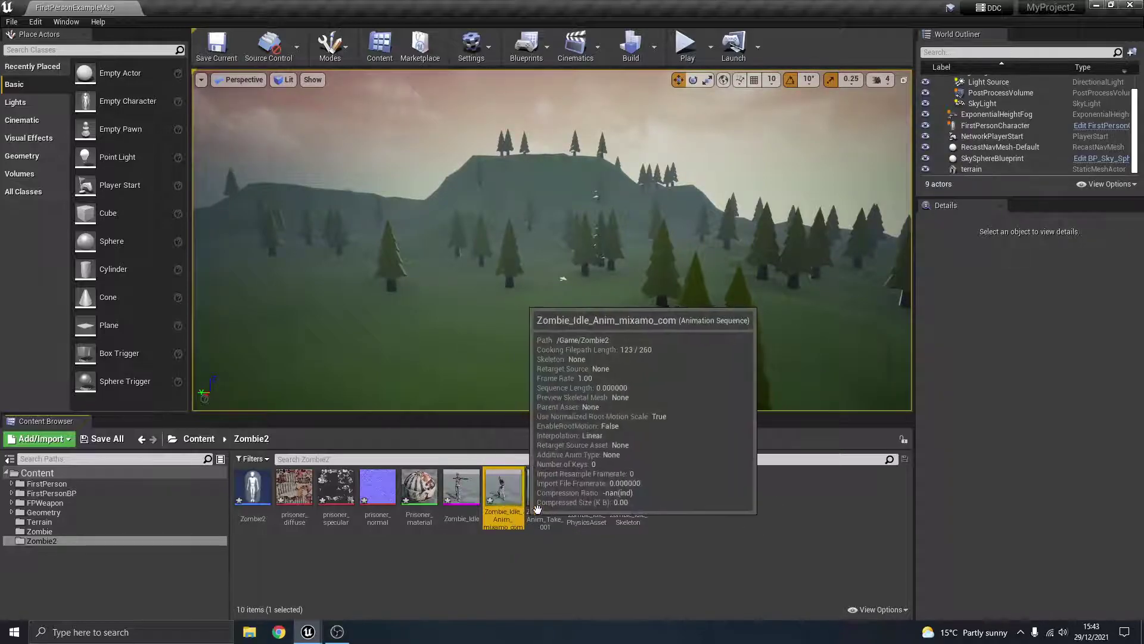
left_click(545, 523)
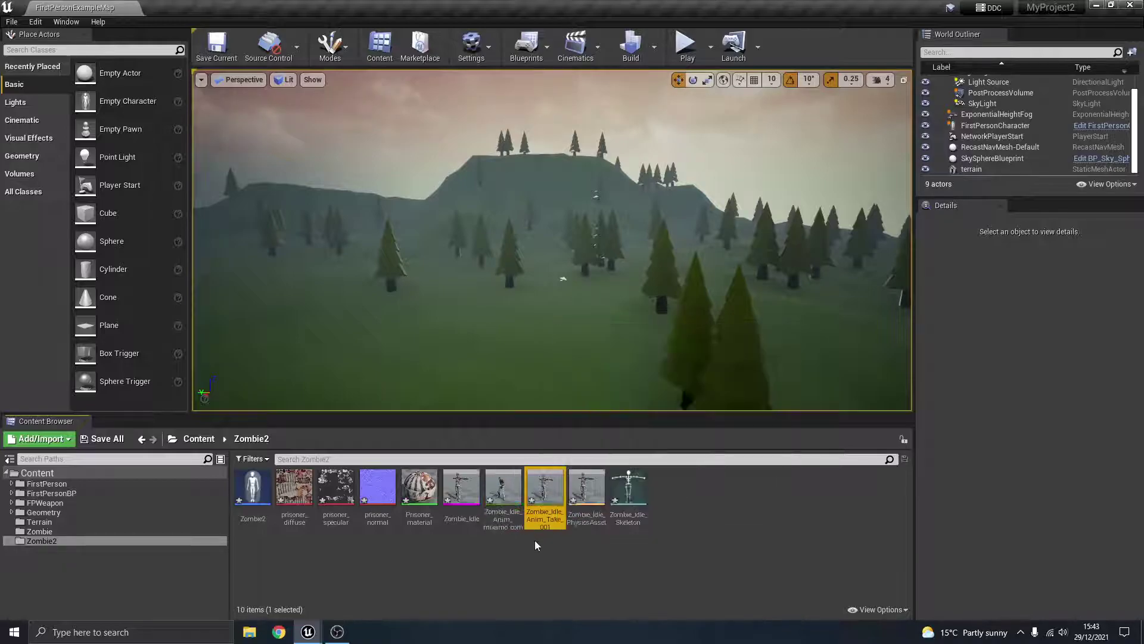
left_click(586, 517)
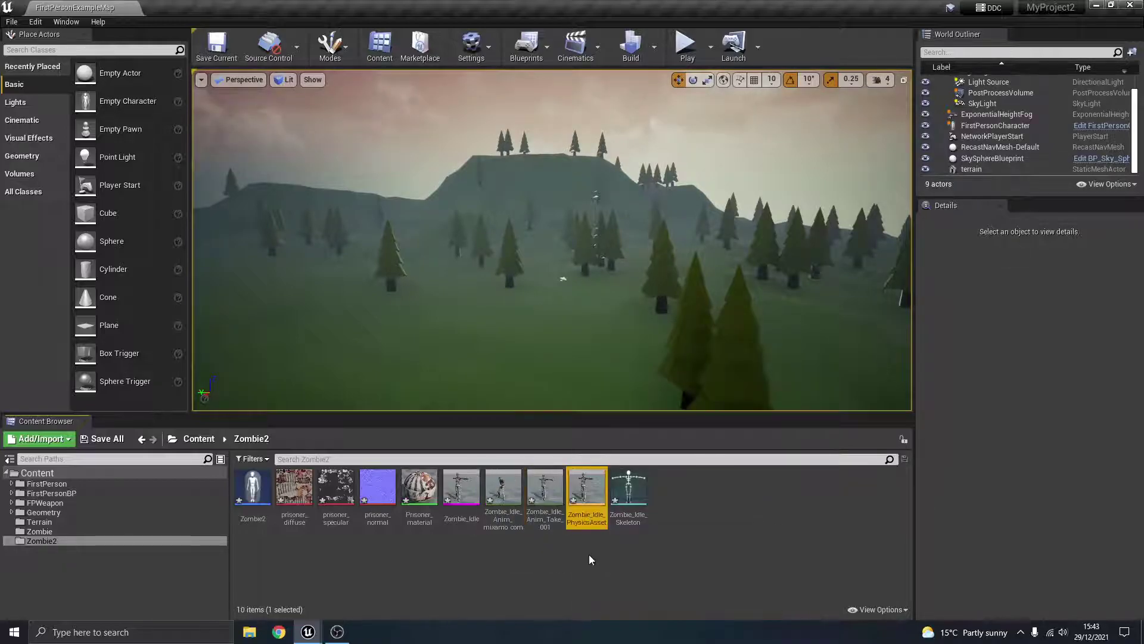
left_click(634, 517)
left_click(460, 525)
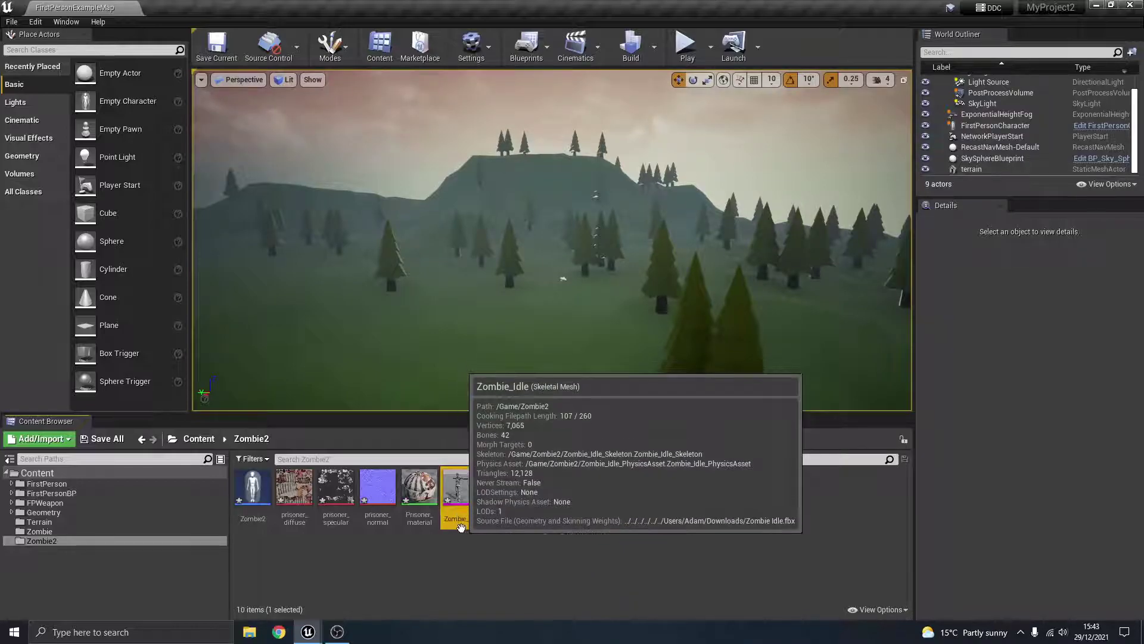
left_click(465, 528)
left_click(465, 523)
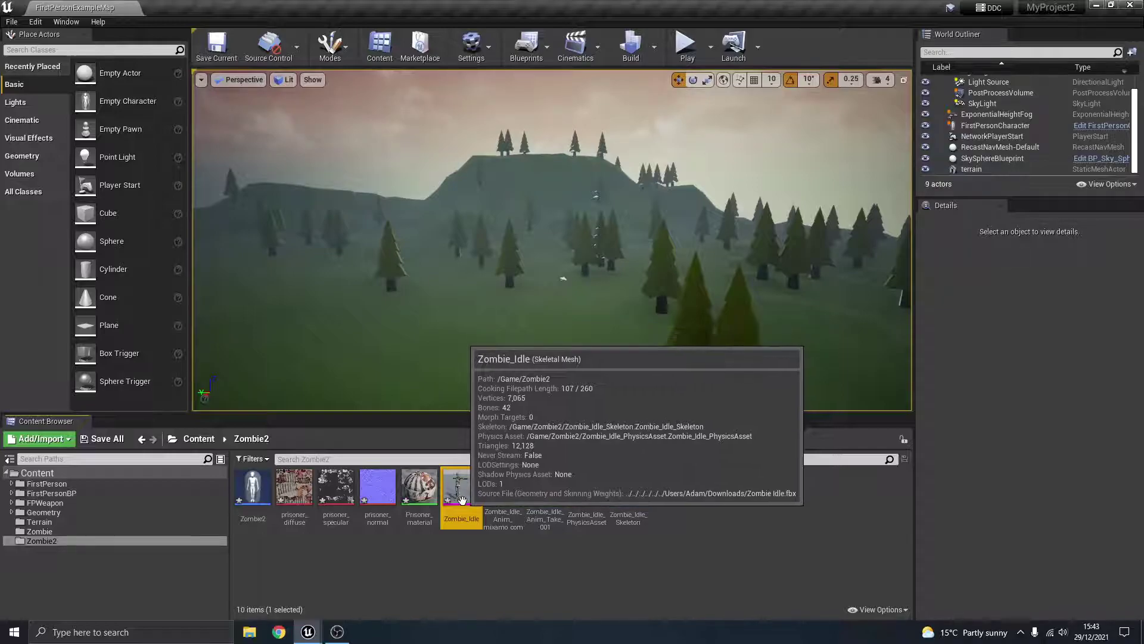
left_click(464, 546)
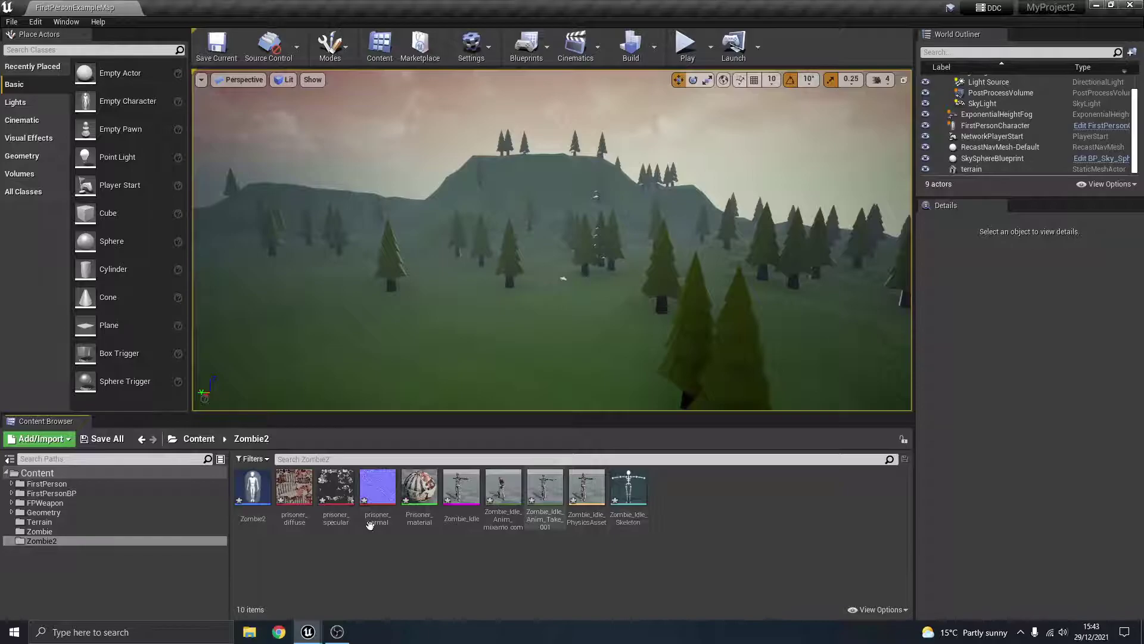
- Open the Zombie2 blueprint and assign Zombie_Idle as the SkeletalMesh component's mesh
left_click(259, 506)
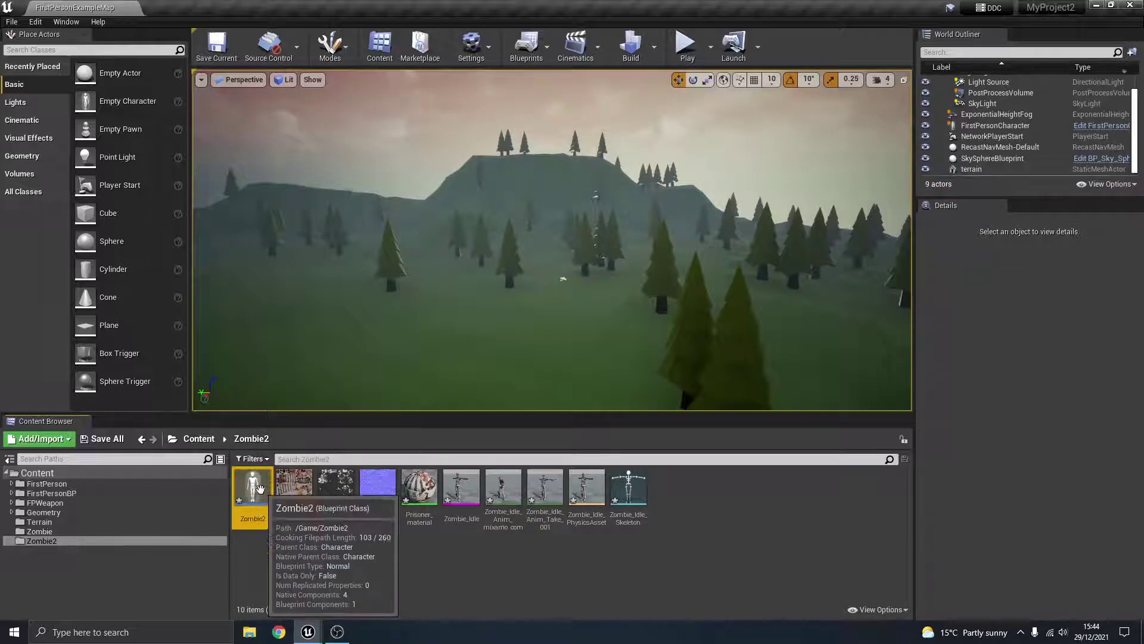
double_click(258, 507)
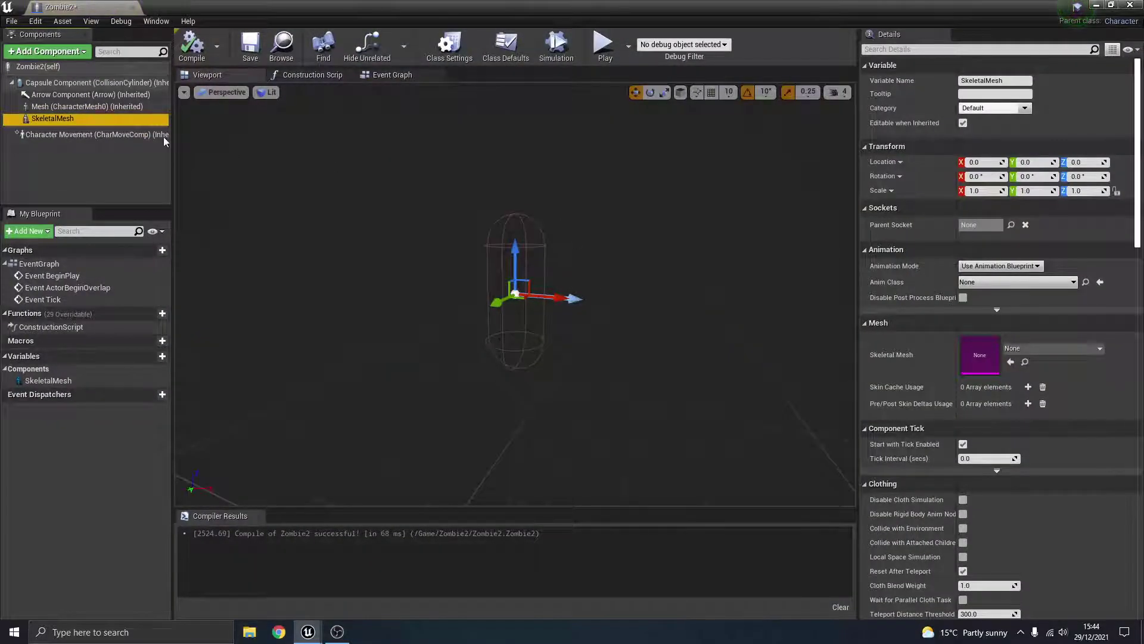
left_click(1068, 350)
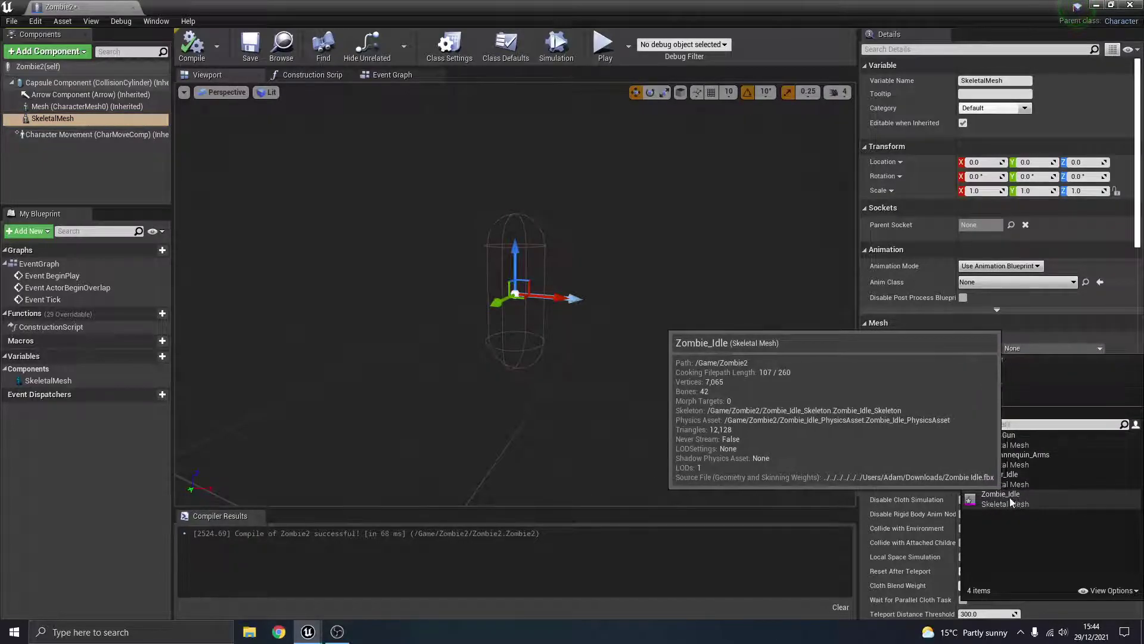
left_click(1001, 499)
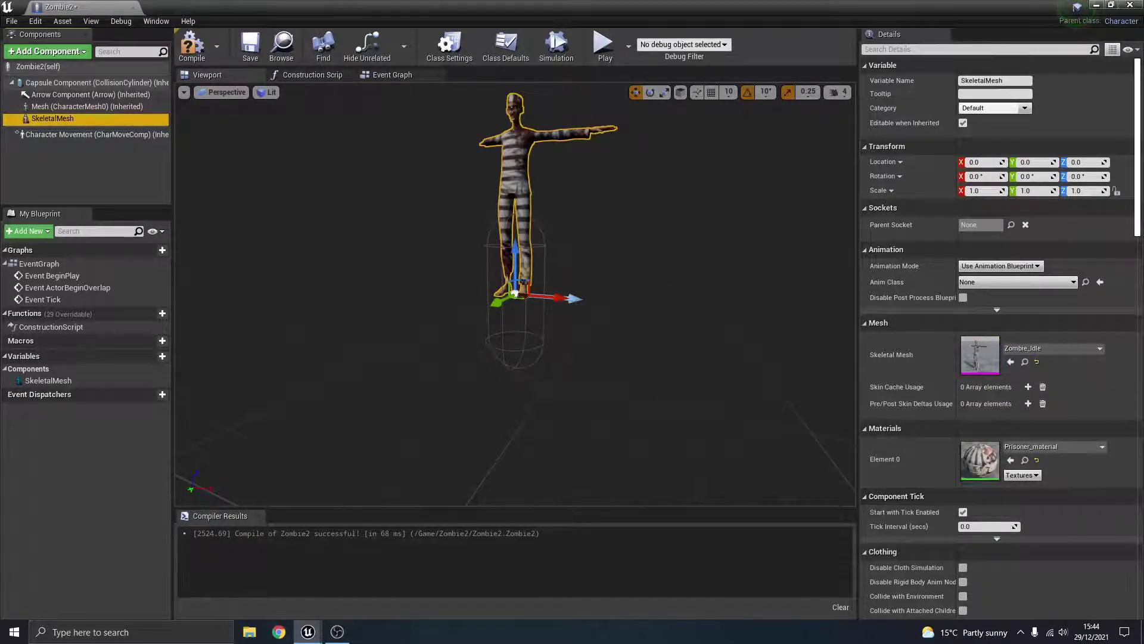
- Lower the SkeletalMesh component to about Z -84.3 so the zombie's body sits inside the capsule
right_click_drag(627, 264, 632, 237)
key("w")
scroll(512, 268, "down", 5)
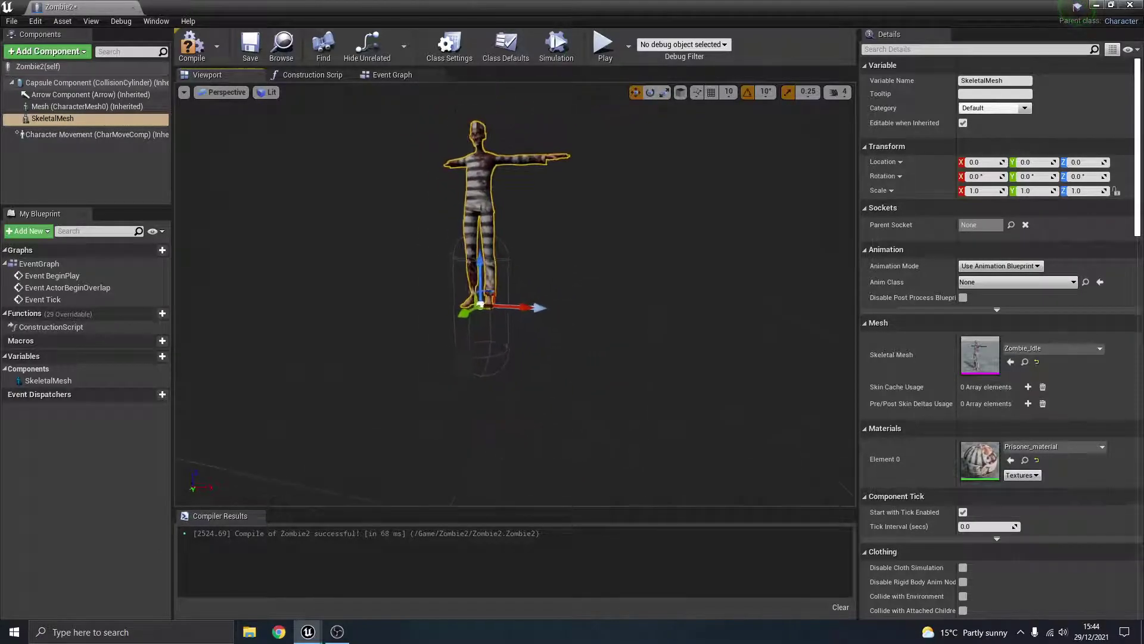
left_click_drag(481, 280, 481, 337)
- Rotate the SkeletalMesh component -90° about Z so the zombie faces along the capsule's arrow, and compile the blueprint
key("e")
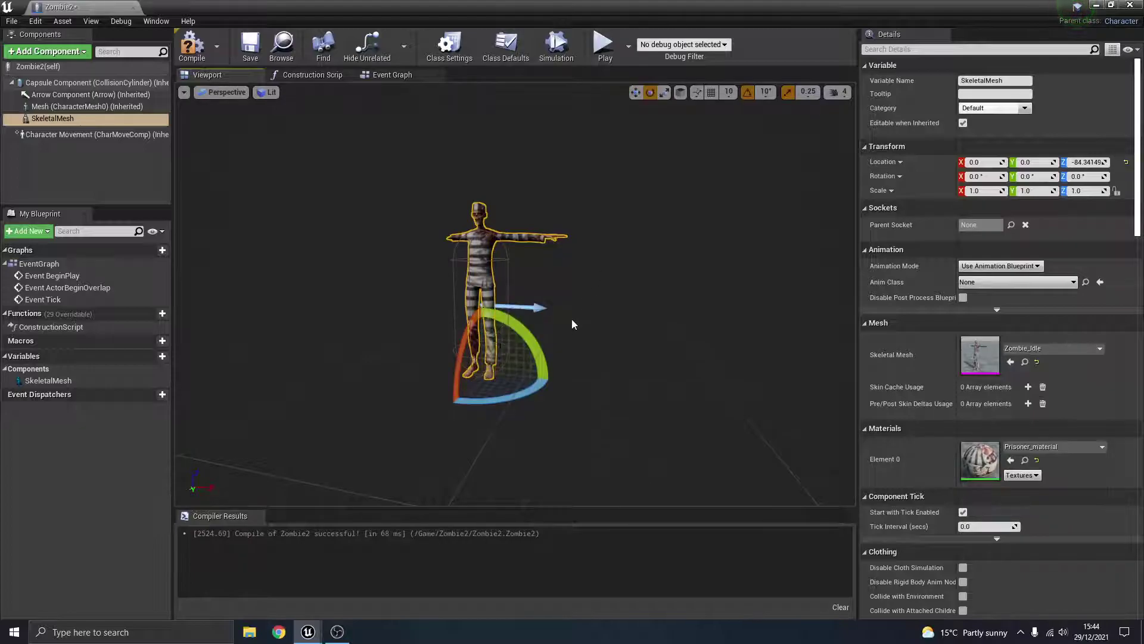
left_click_drag(503, 393, 466, 394)
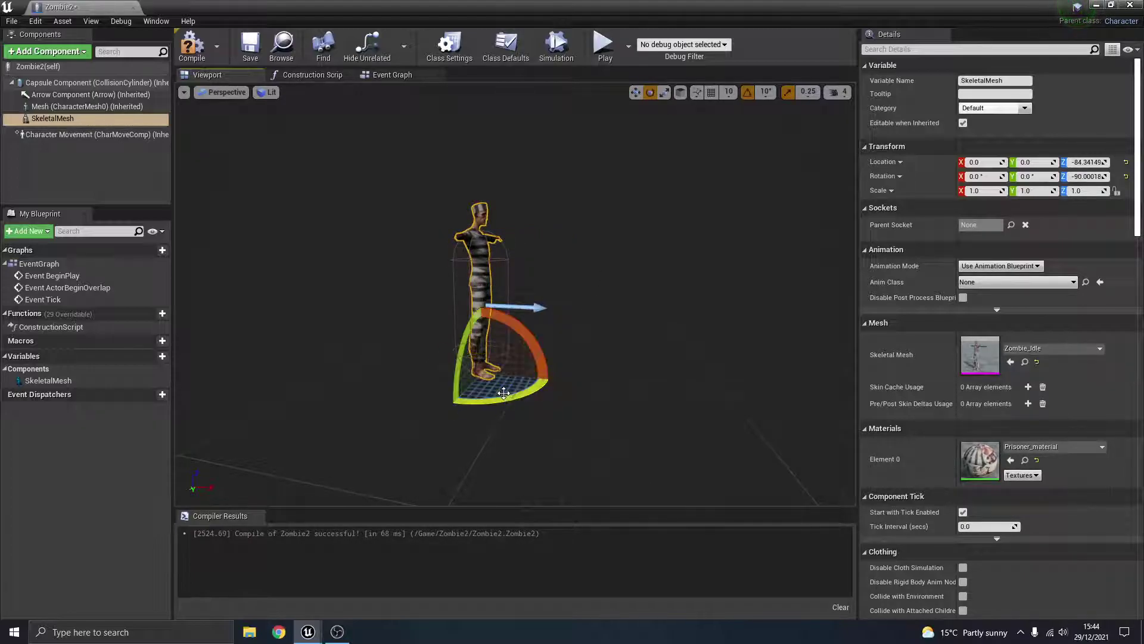
key("w")
right_click_drag(533, 301, 575, 336)
key("w")
key("s")
key("w")
key("s")
left_click(191, 45)
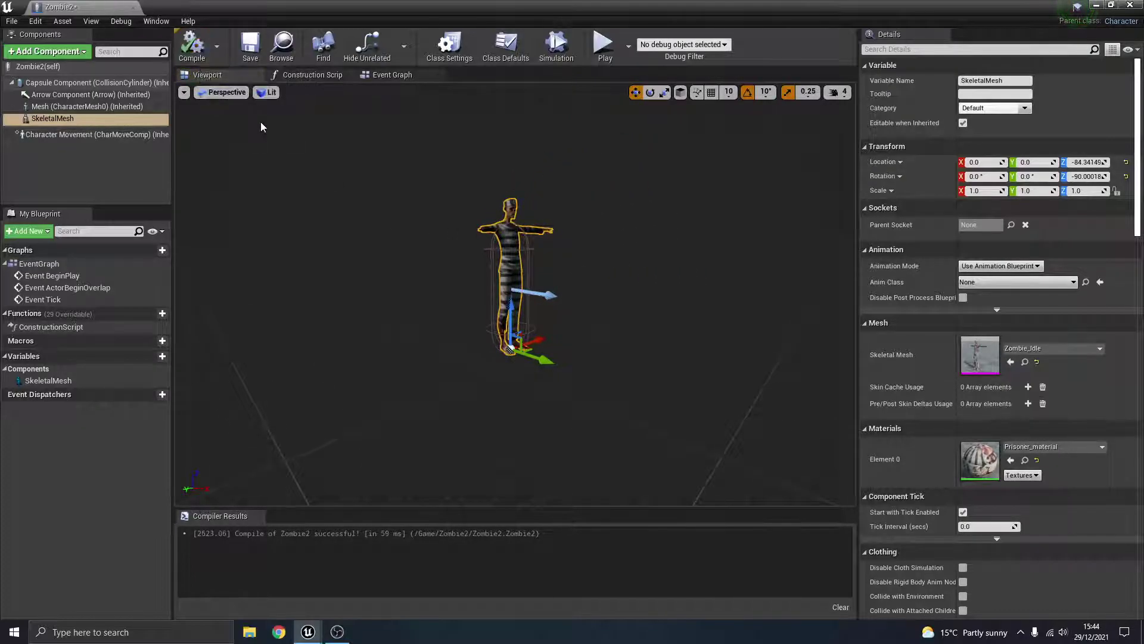
right_click_drag(715, 292, 733, 292)
right_click_drag(651, 292, 625, 292)
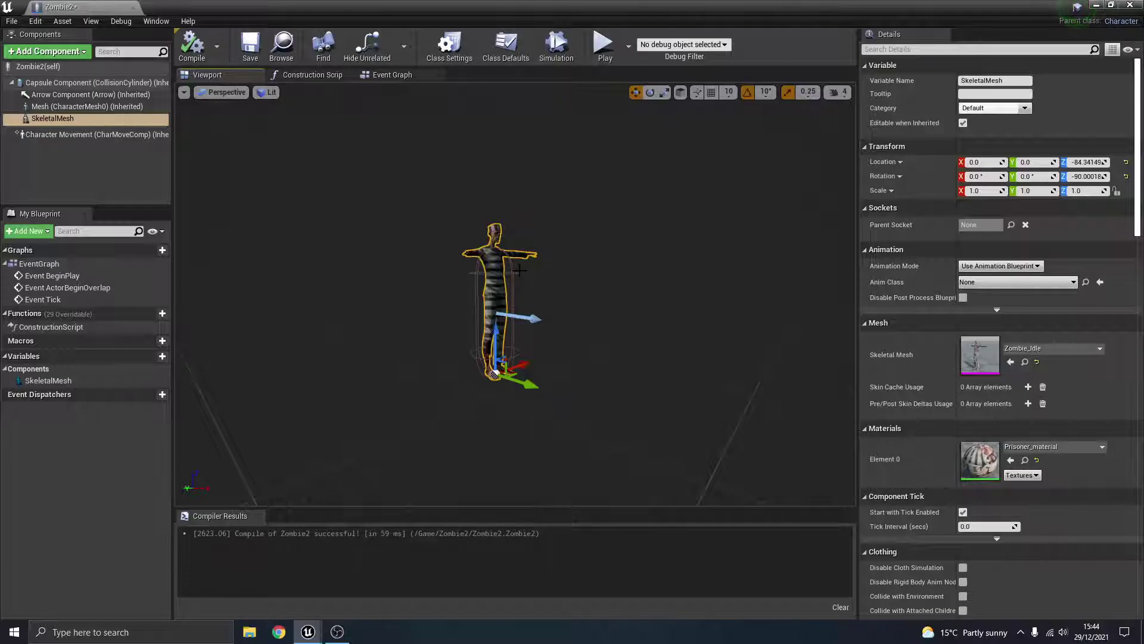
left_click(390, 75)
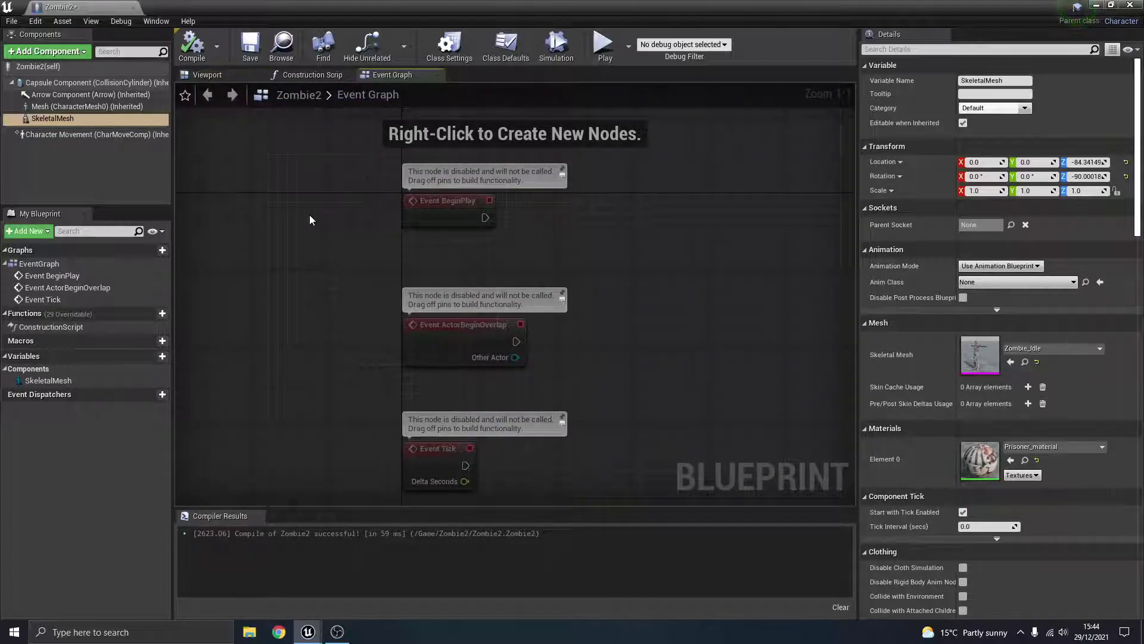
scroll(310, 216, "down", 1)
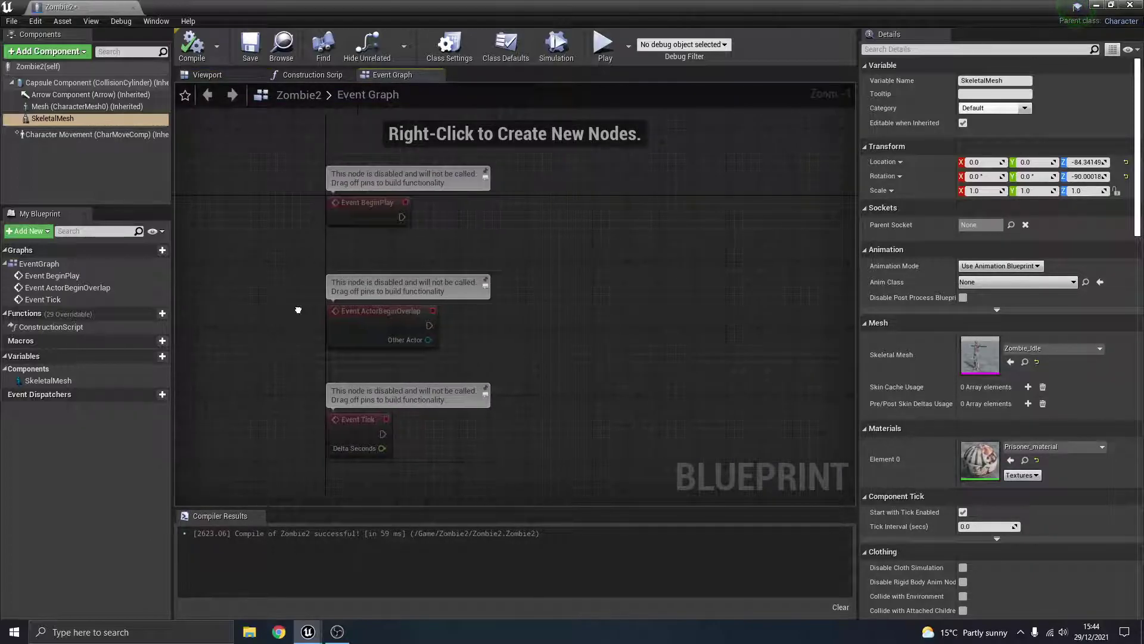
left_click(232, 74)
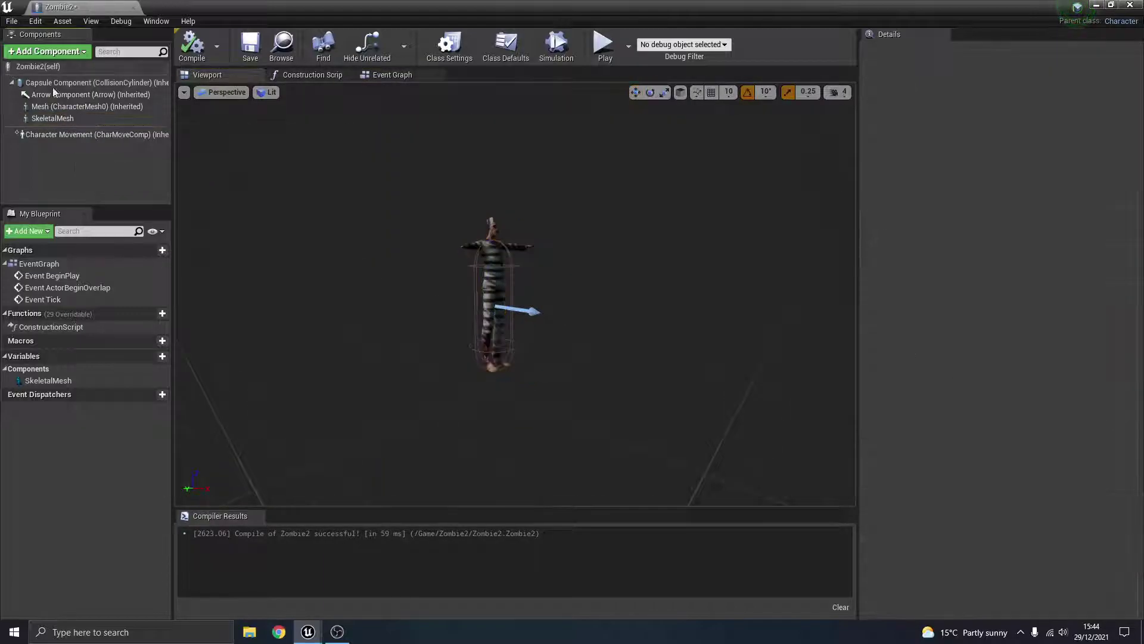
- Add a Pawn Sensing component to the Zombie2 blueprint, keeping its default name, and select it
left_click(43, 51)
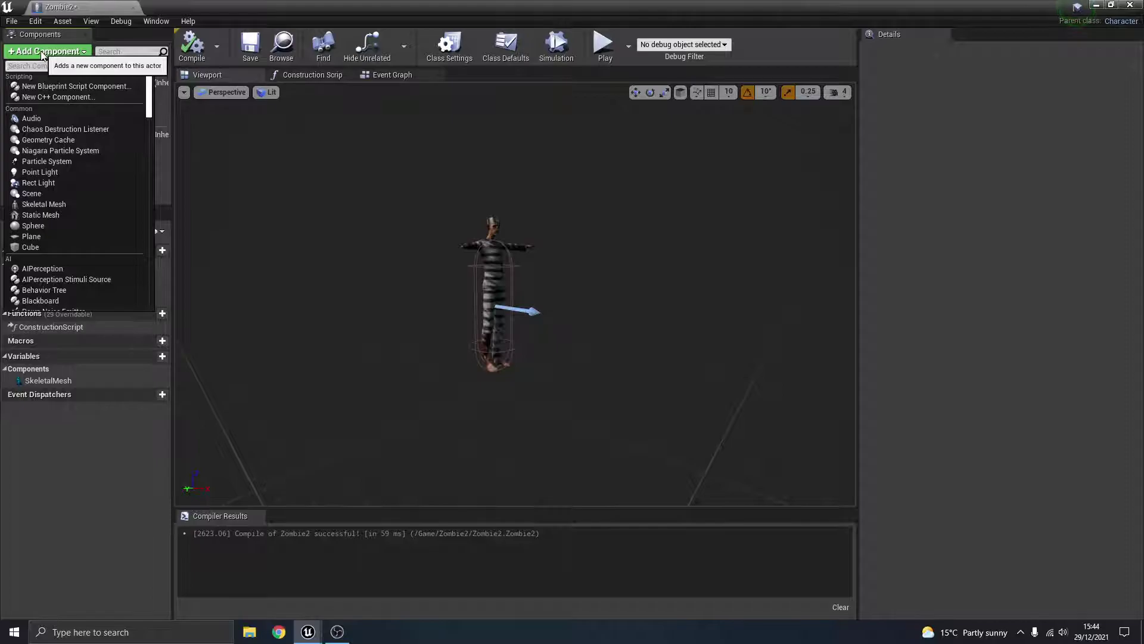
type("pawn sen")
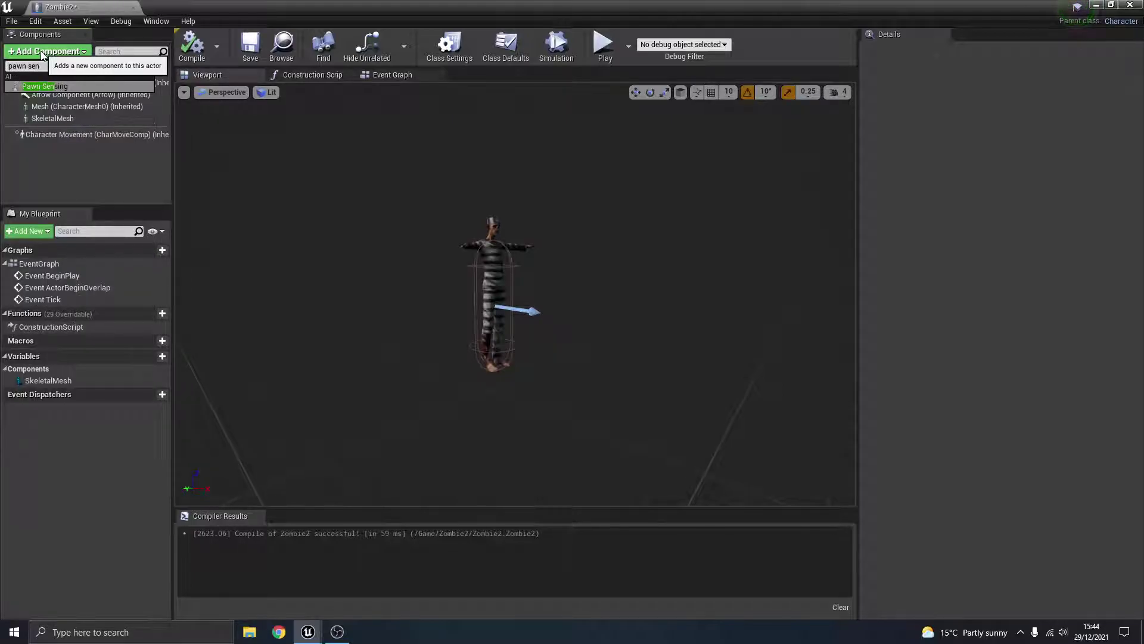
left_click(48, 85)
left_click(48, 170)
left_click(39, 148)
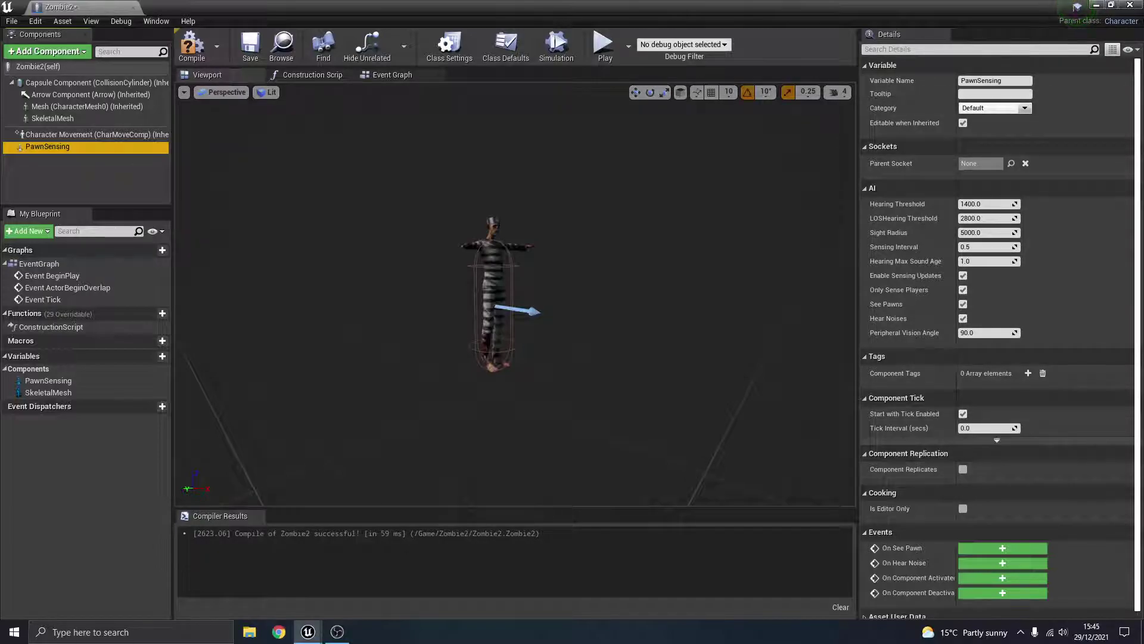
- Delete the default BeginPlay, ActorBeginOverlap and Tick event nodes from the Zombie2 event graph
left_click(403, 73)
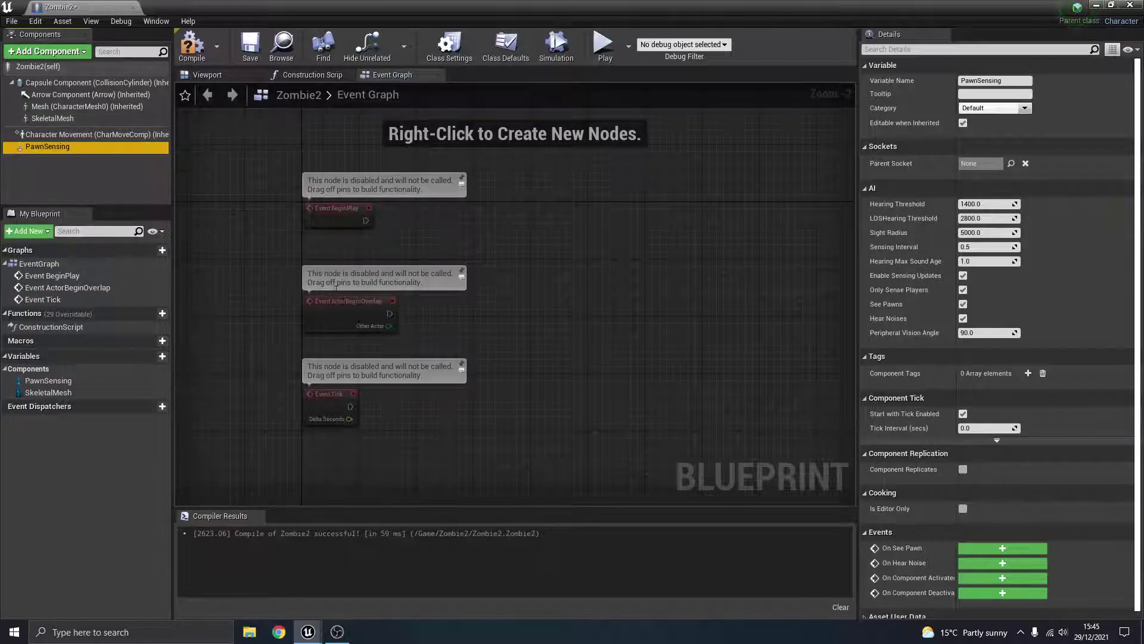
left_click_drag(245, 186, 434, 453)
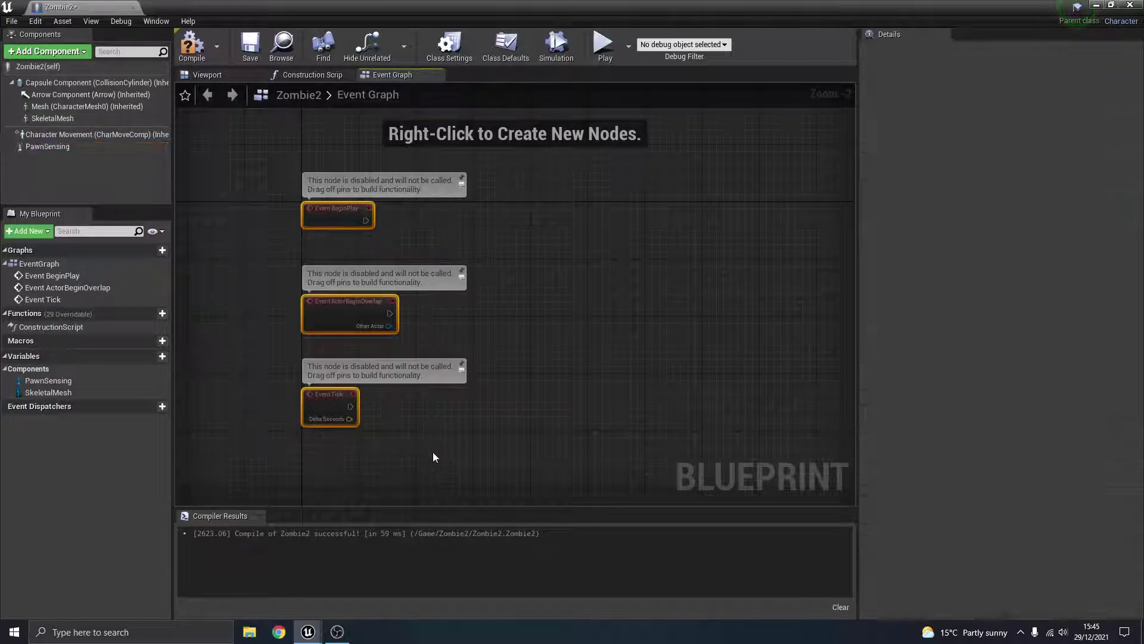
key("Delete")
- Add an On See Pawn event for the PawnSensing component to the event graph
left_click(47, 146)
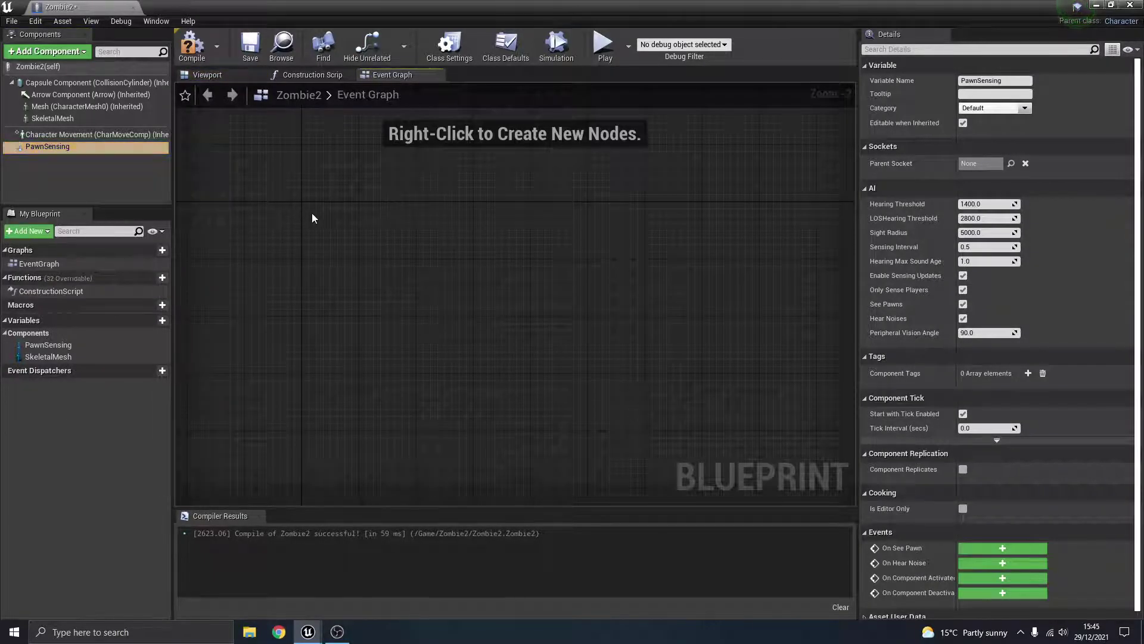
right_click(313, 213)
left_click(70, 148)
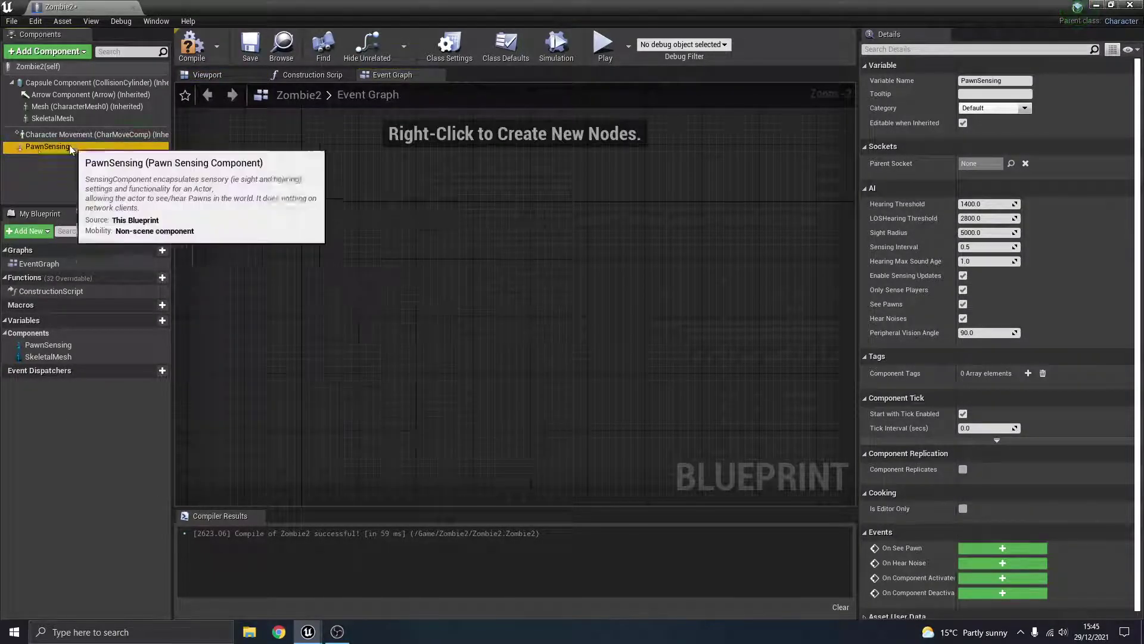
right_click(327, 201)
left_click(324, 237)
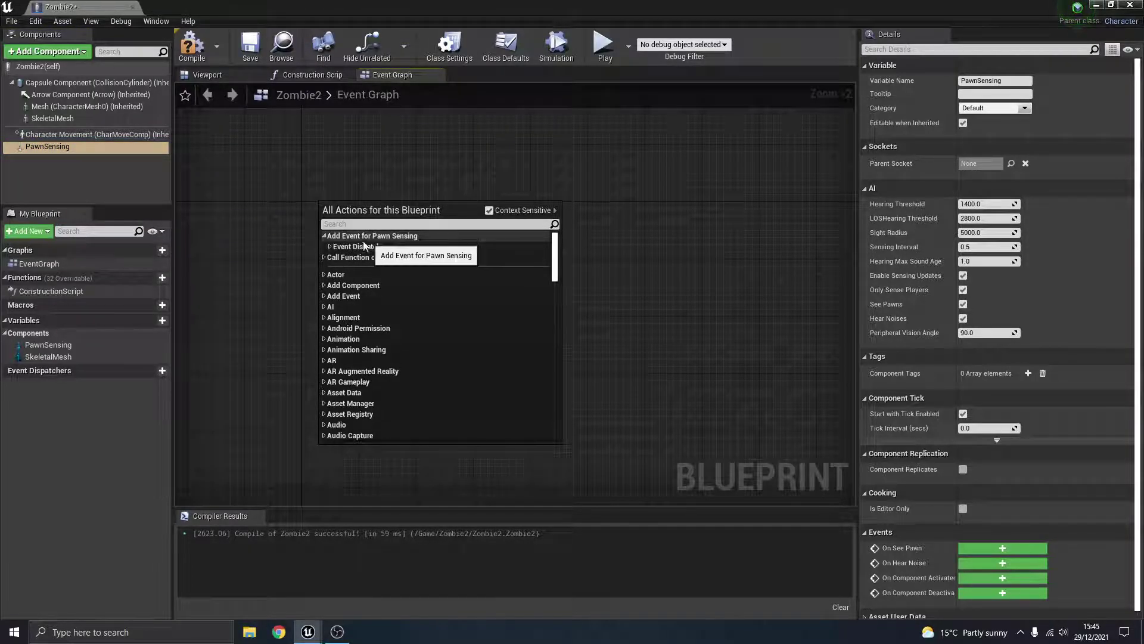
left_click(330, 246)
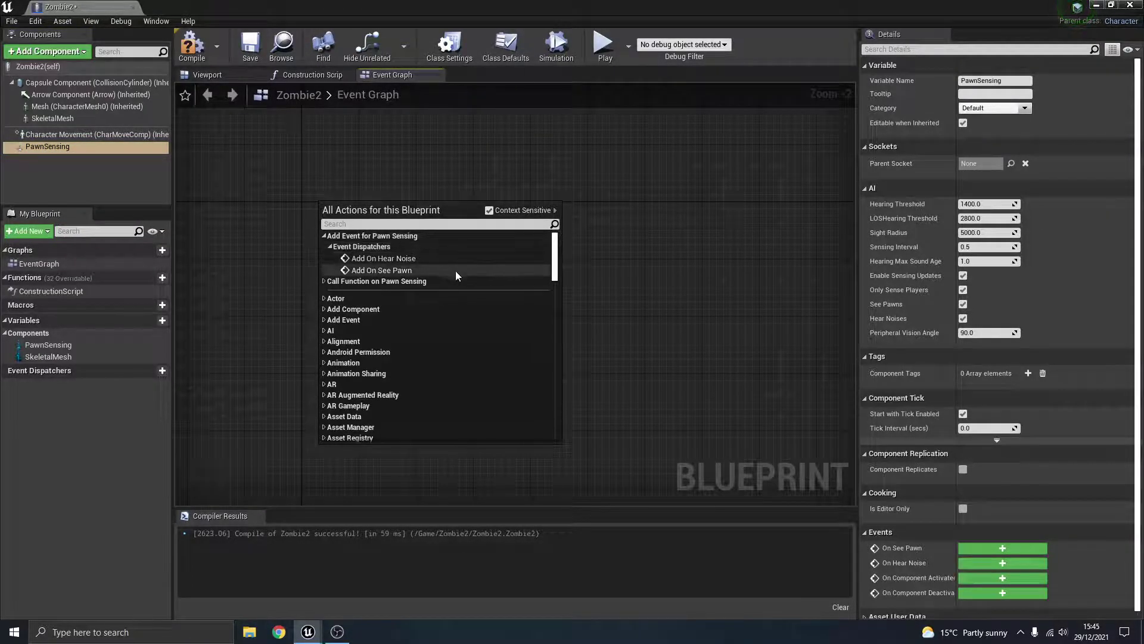
left_click(395, 272)
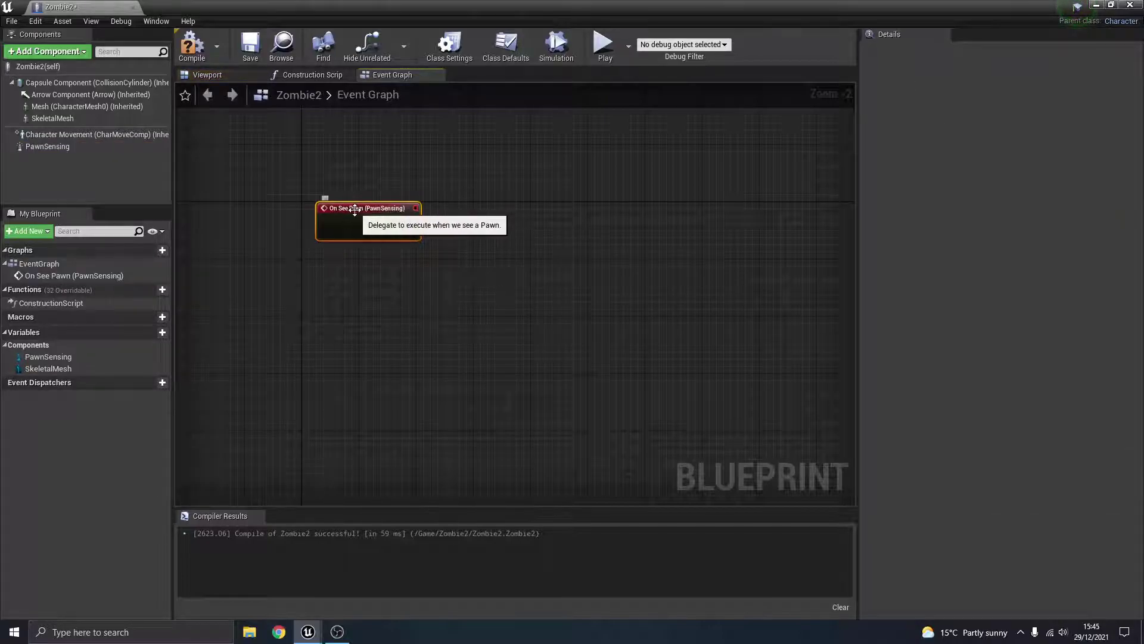
- Add an AI MoveTo node driven by the On See Pawn event's execution output and position it beside the event
scroll(338, 218, "up", 2)
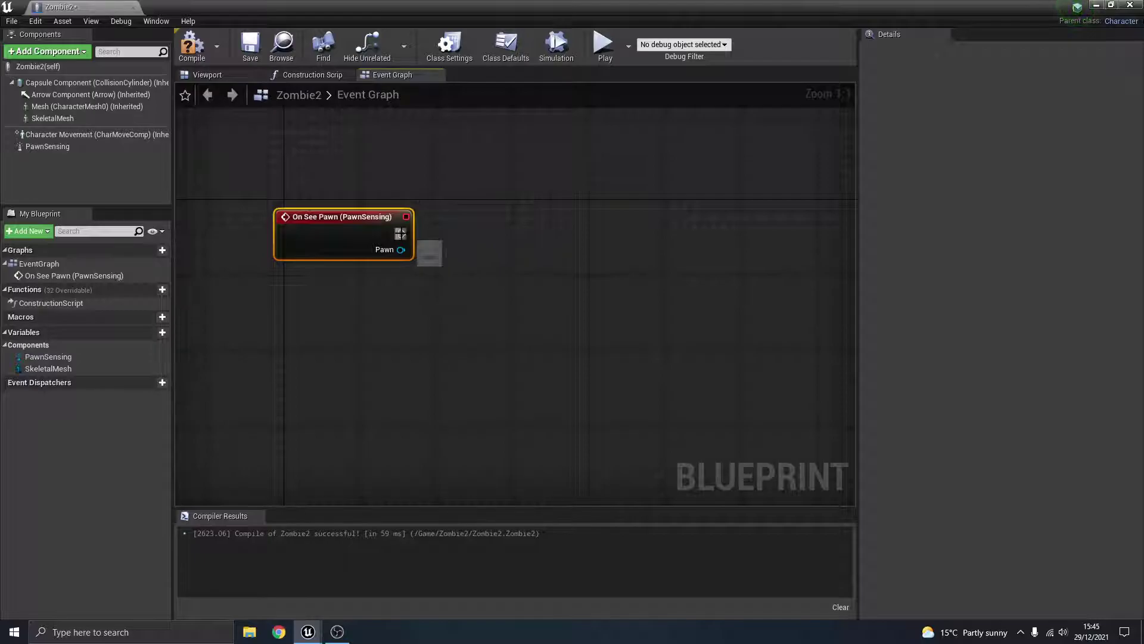
left_click_drag(403, 233, 557, 227)
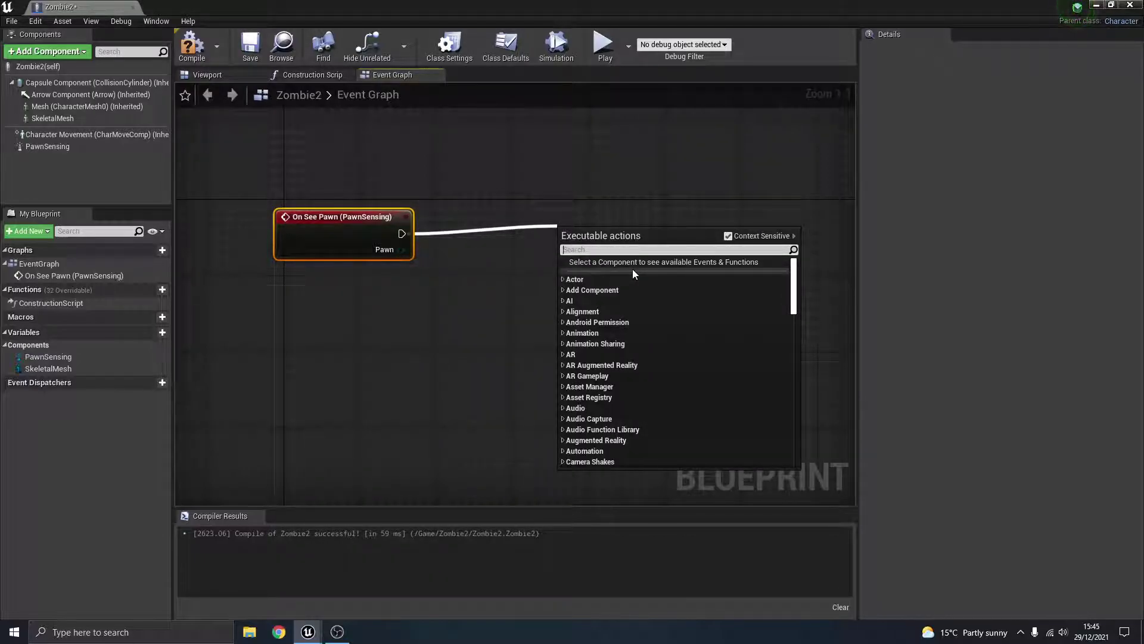
type("ai move to")
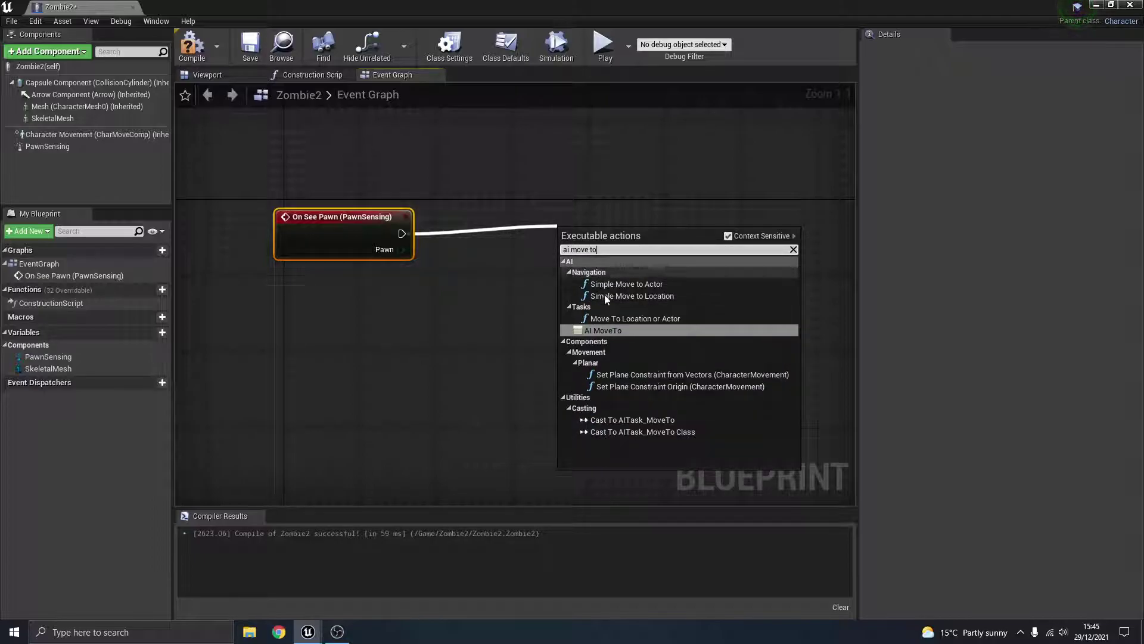
left_click(602, 329)
left_click_drag(605, 243, 636, 194)
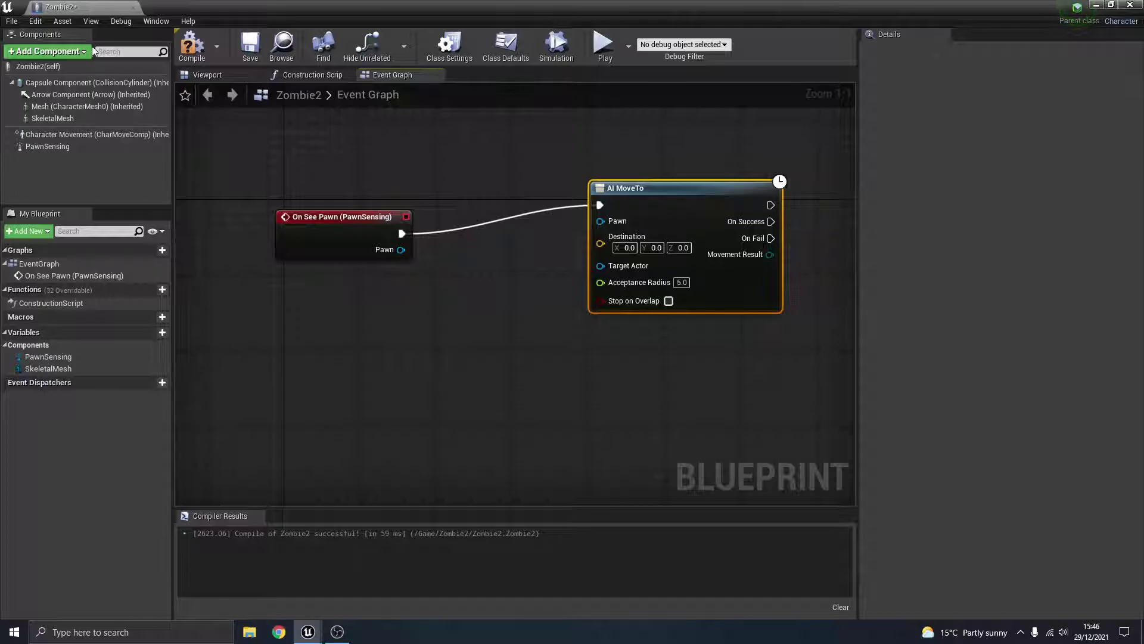
right_click_drag(457, 267, 493, 287)
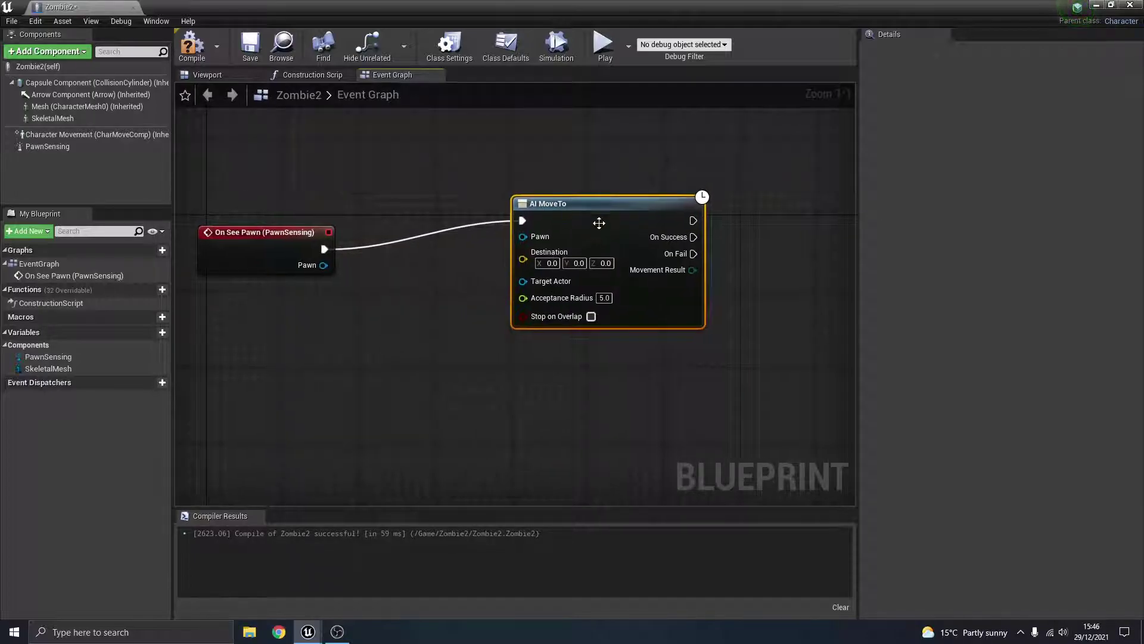
- Insert a Cast To FirstPersonCharacter node between On See Pawn and AI MoveTo and position it between them
right_click_drag(599, 223, 570, 218)
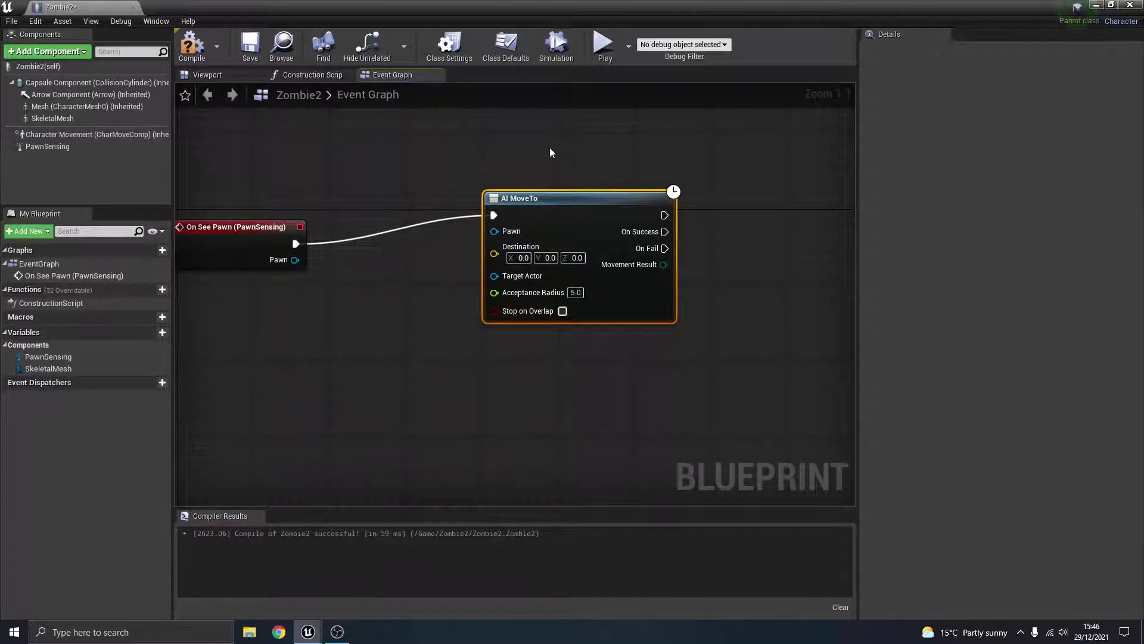
left_click_drag(571, 200, 609, 211)
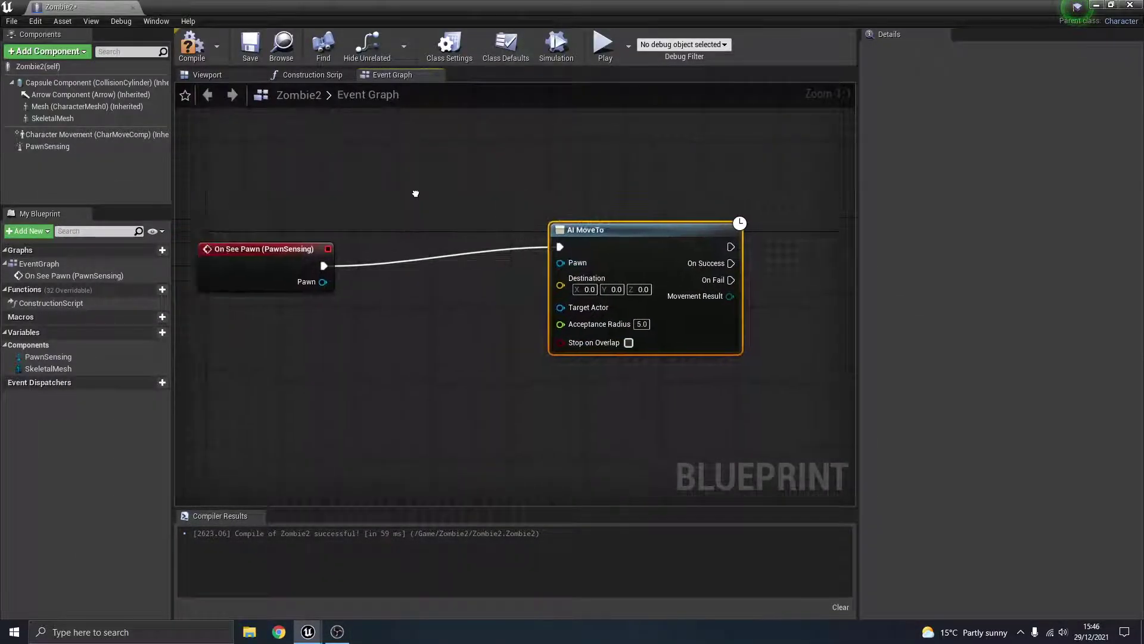
left_click_drag(393, 258, 429, 248)
type("cas")
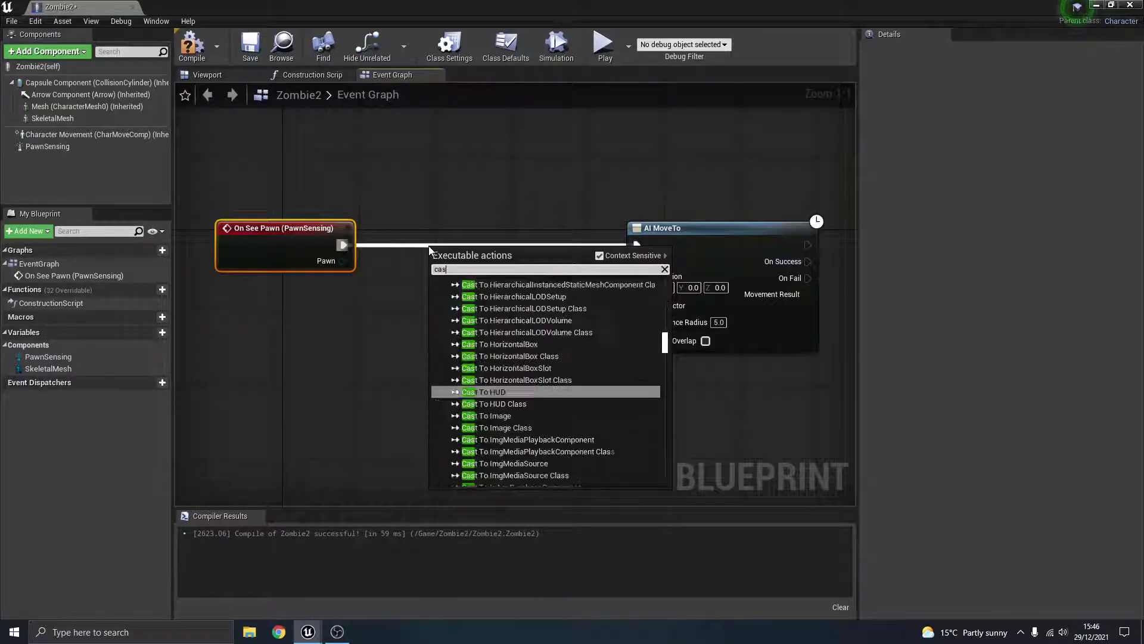
type("t to first")
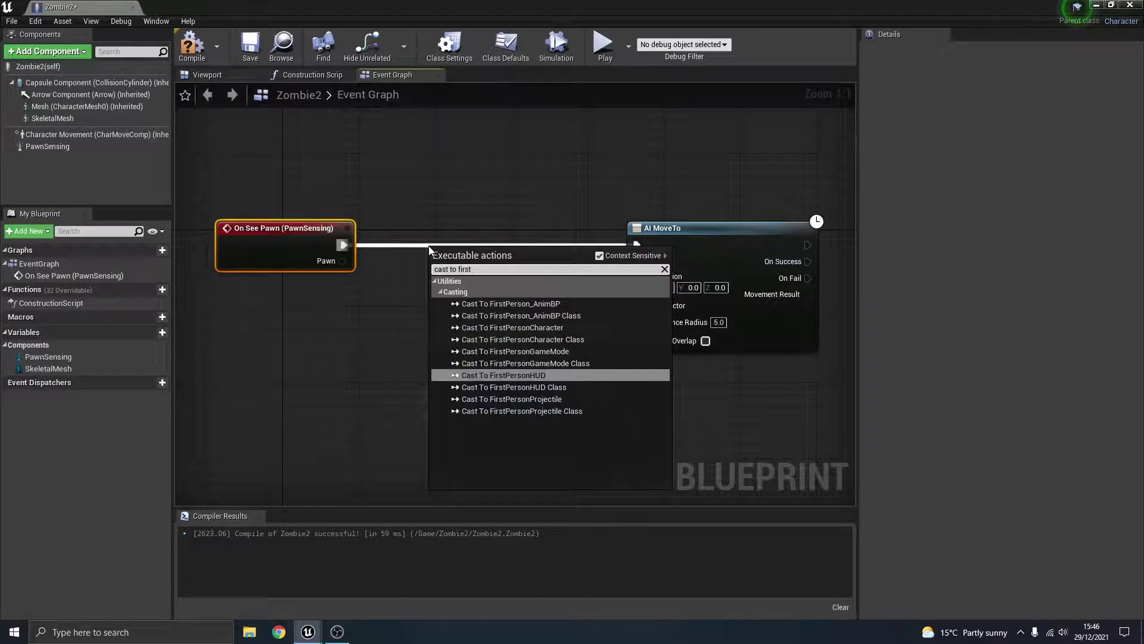
type(" person")
left_click(524, 327)
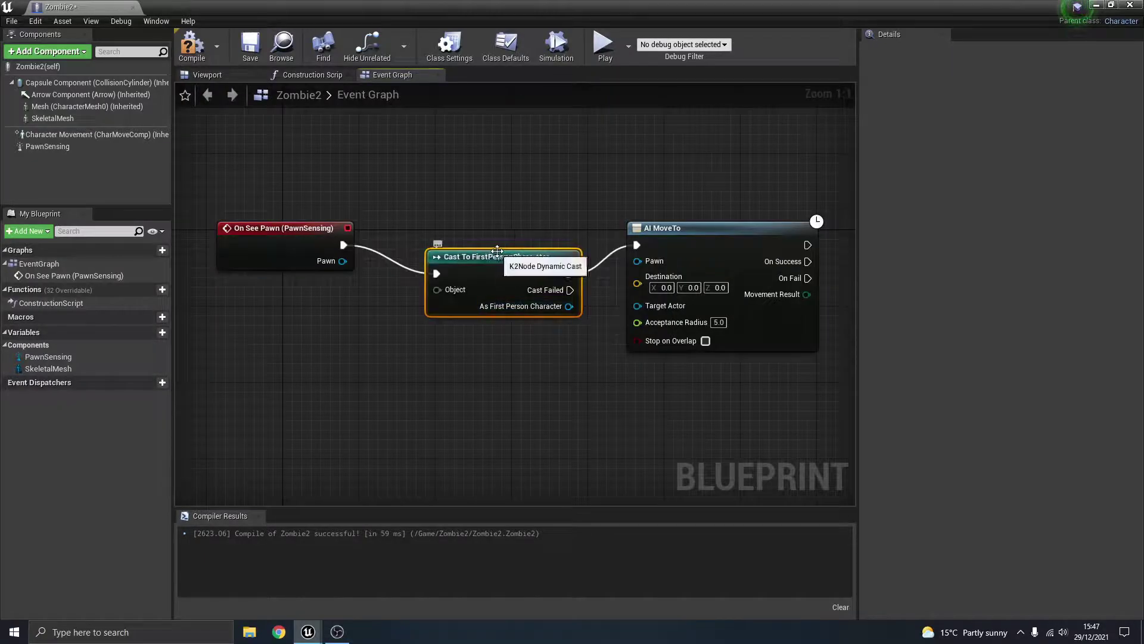
left_click_drag(498, 251, 473, 181)
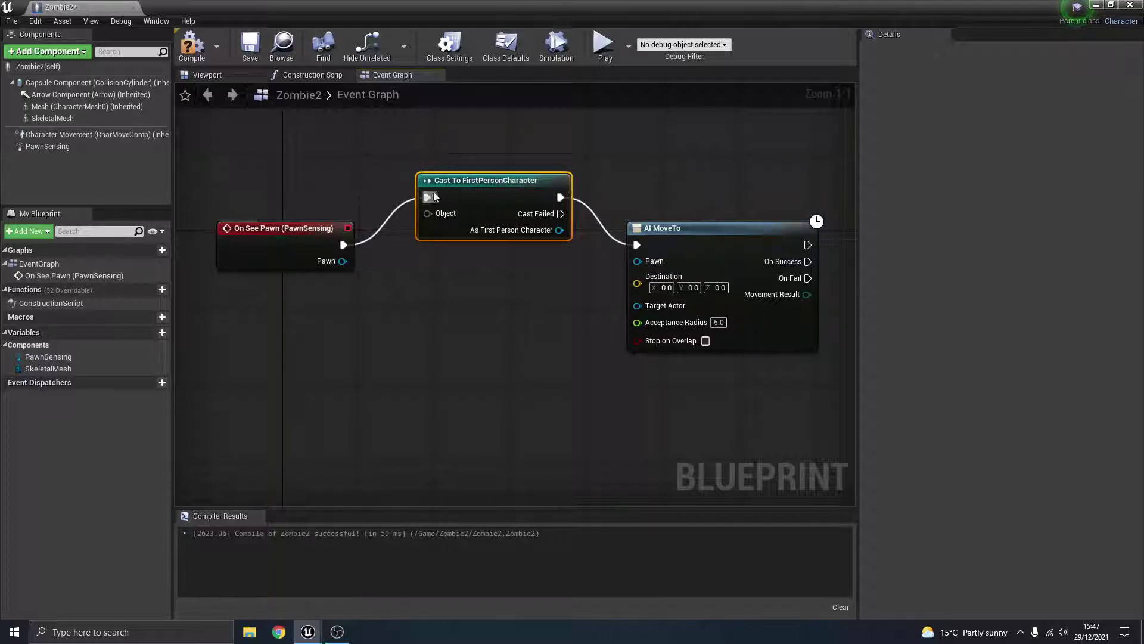
left_click_drag(479, 231, 479, 193)
- Connect On See Pawn's Pawn output to the cast's Object input, and As First Person Character to AI MoveTo's Target Actor
left_click_drag(337, 261, 456, 202)
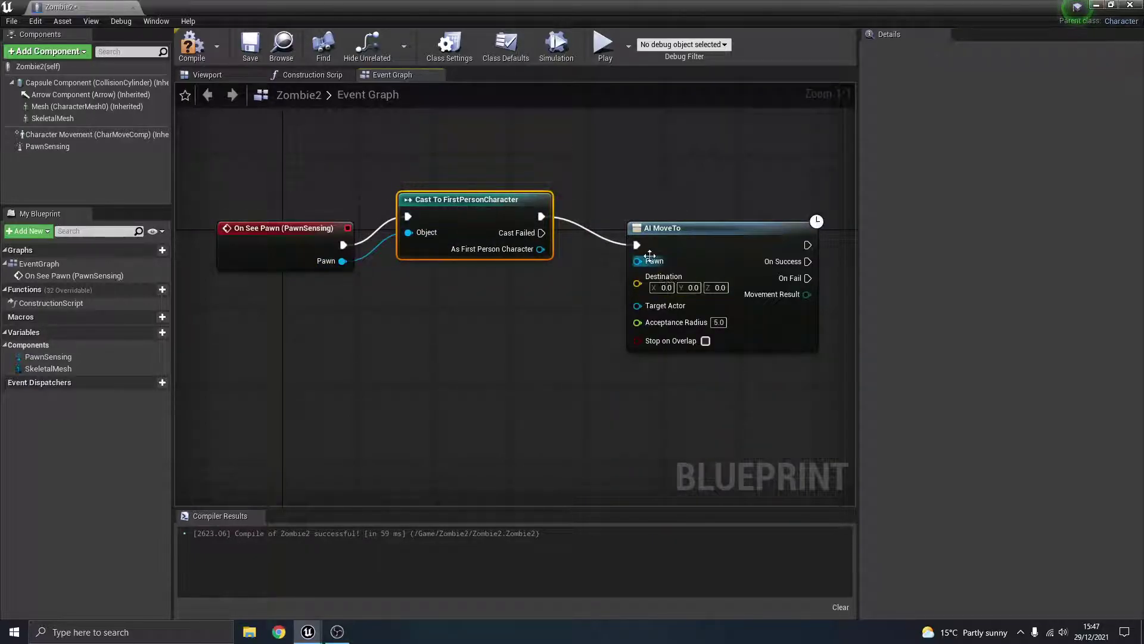
right_click_drag(646, 268, 549, 279)
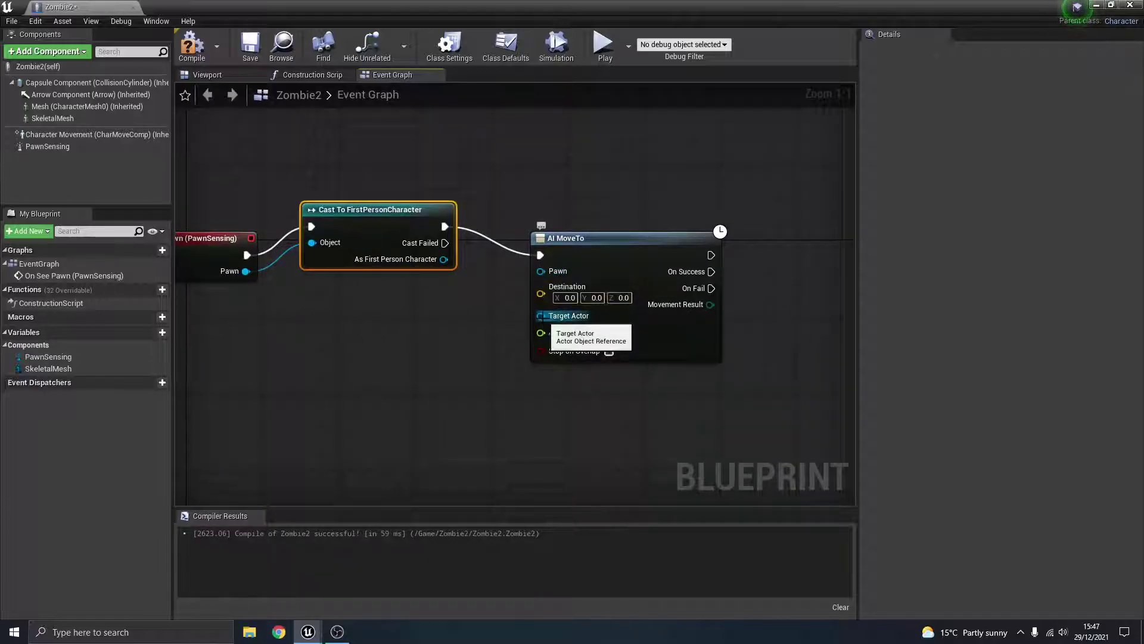
left_click_drag(448, 270, 442, 260)
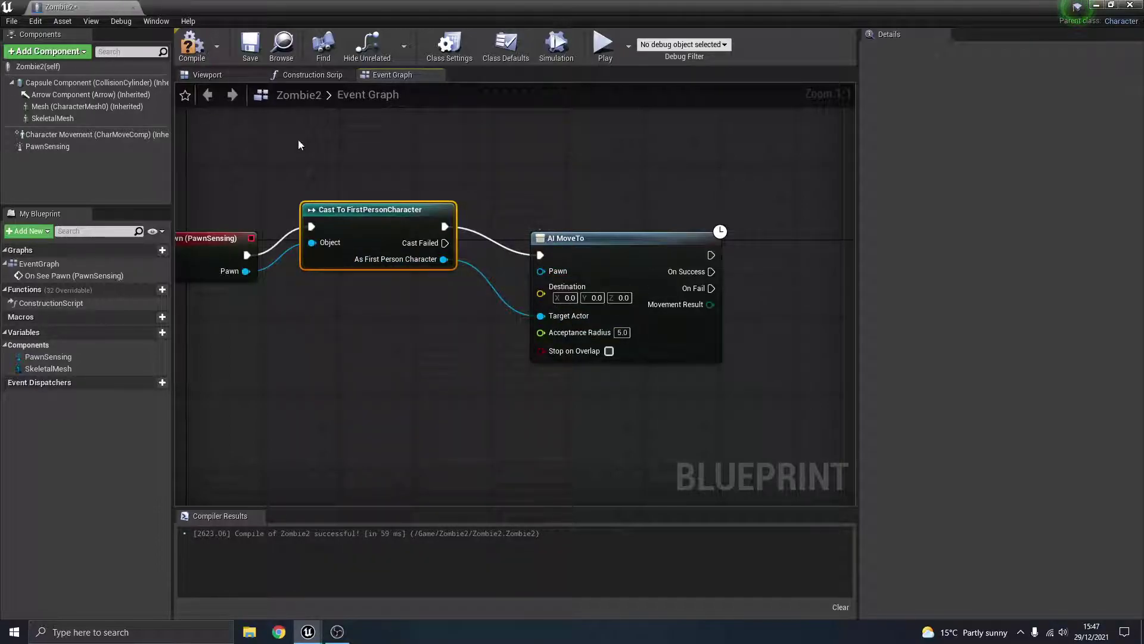
- Add a reference to self feeding the Pawn input of the AI MoveTo node
left_click_drag(541, 271, 377, 346)
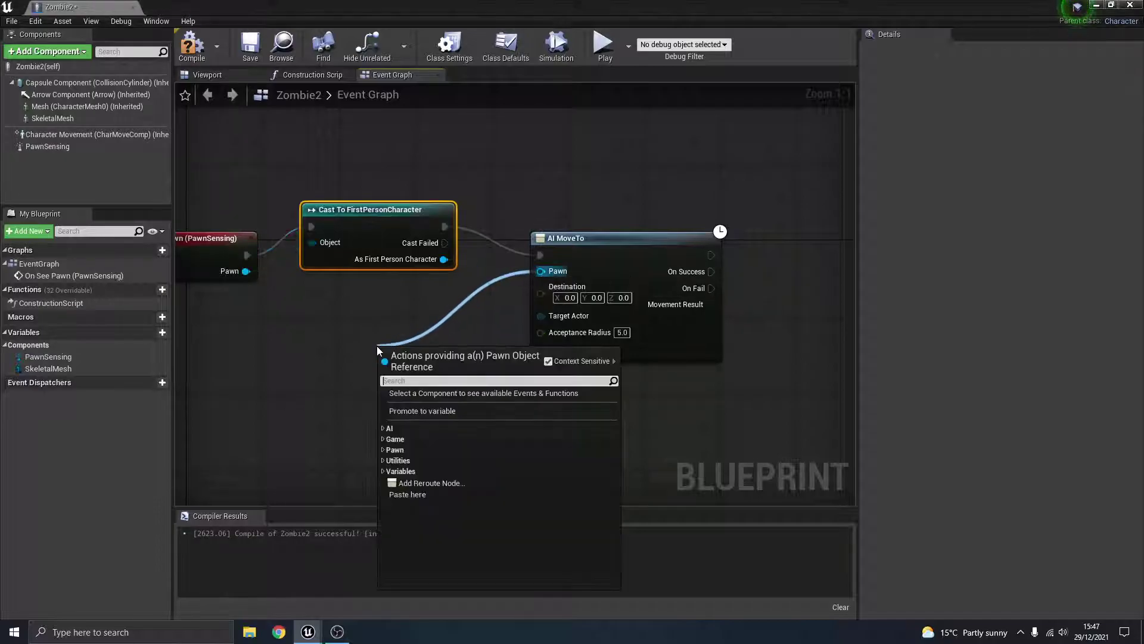
type("self")
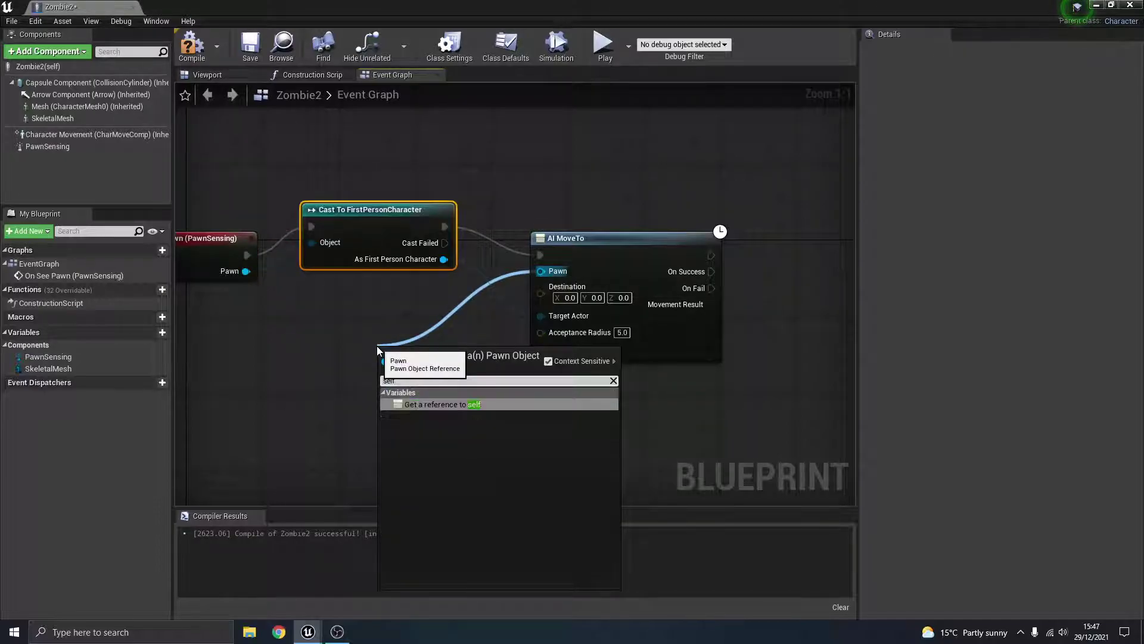
left_click(469, 405)
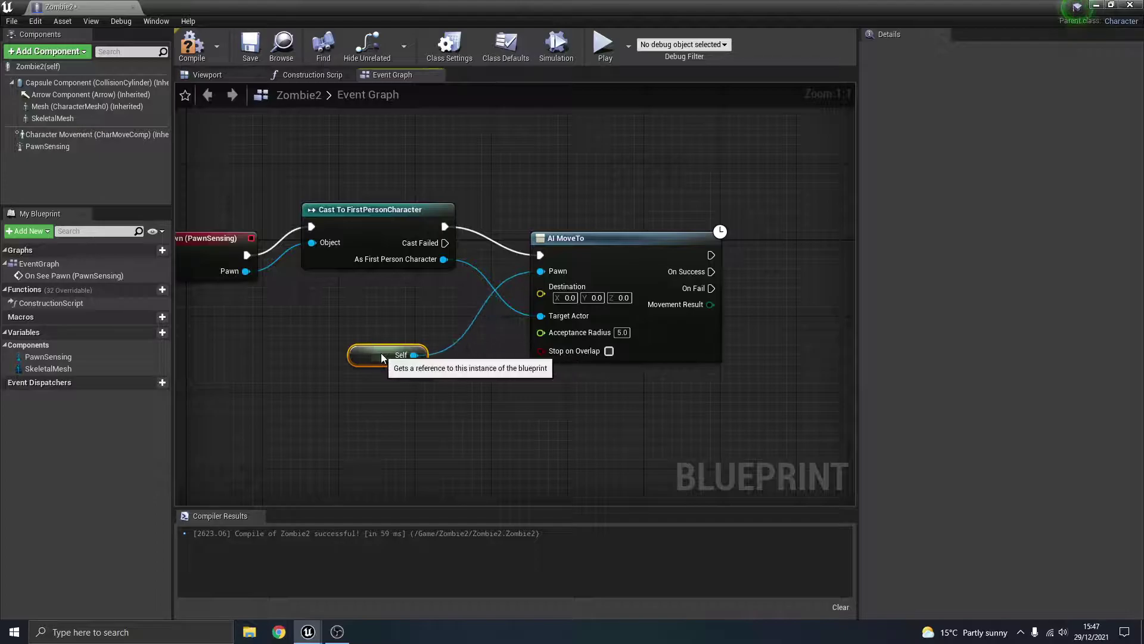
- Tidy the layout of the event, cast, AI MoveTo and Self nodes and compile the Zombie2 blueprint
right_click_drag(335, 207, 413, 215)
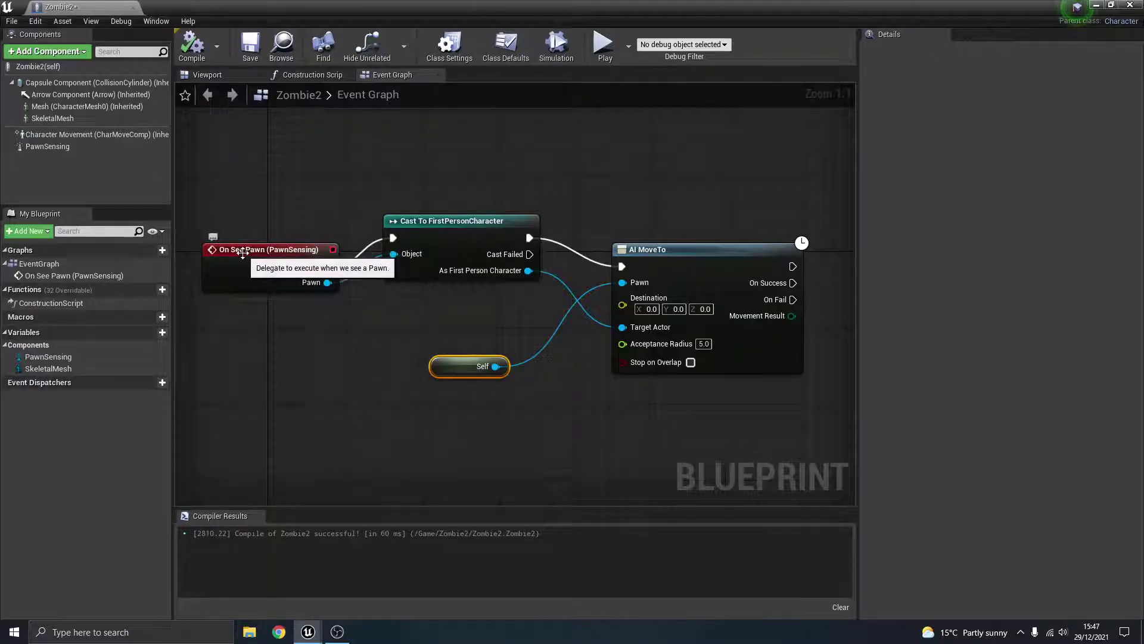
left_click(265, 250)
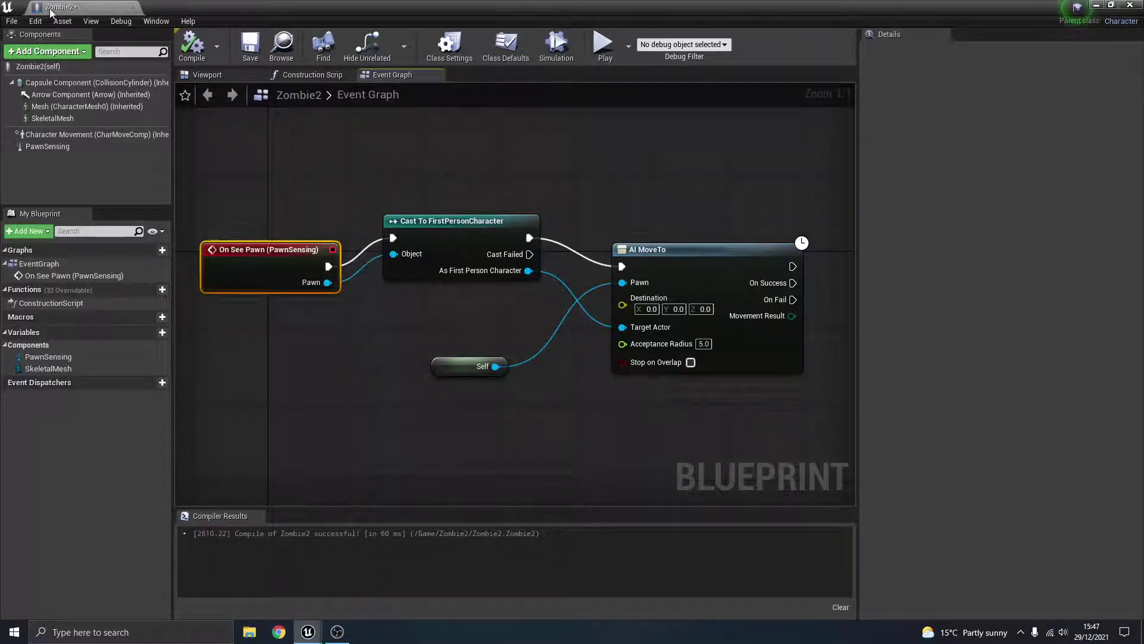
left_click_drag(260, 252, 270, 232)
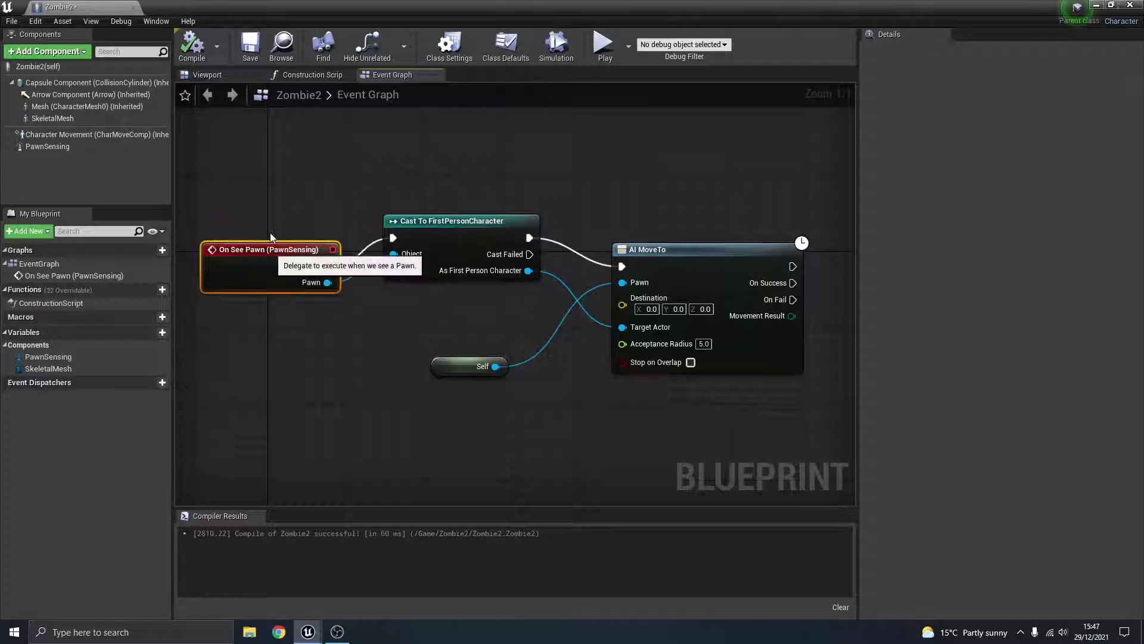
left_click_drag(453, 222, 473, 224)
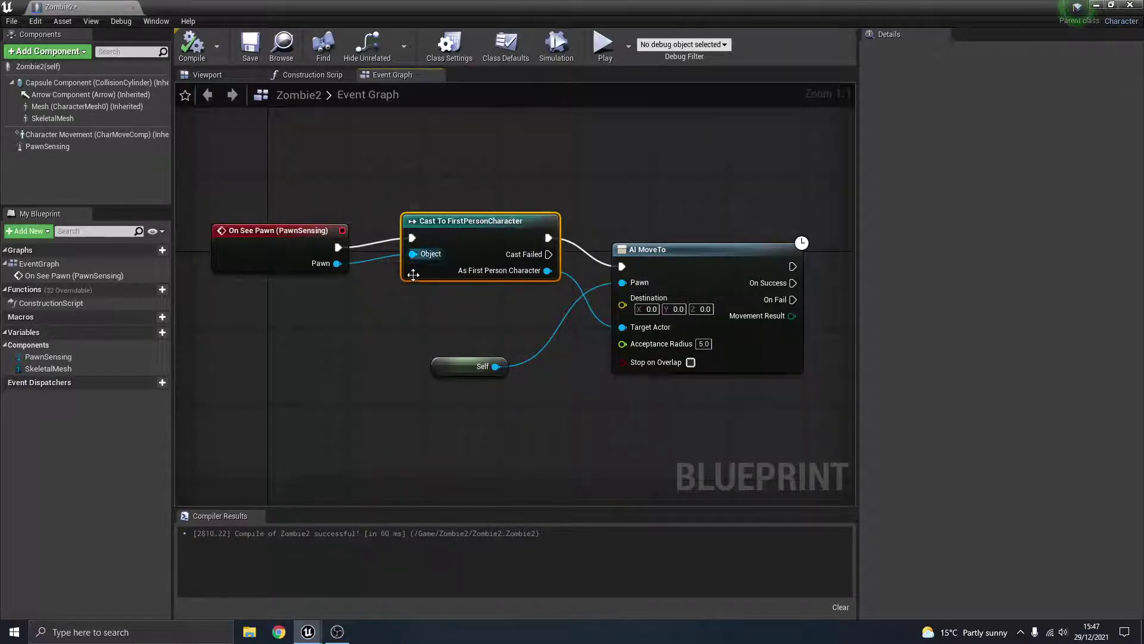
mouse_move(688, 255)
left_mouse_down()
mouse_move(698, 249)
mouse_move(680, 242)
left_mouse_up()
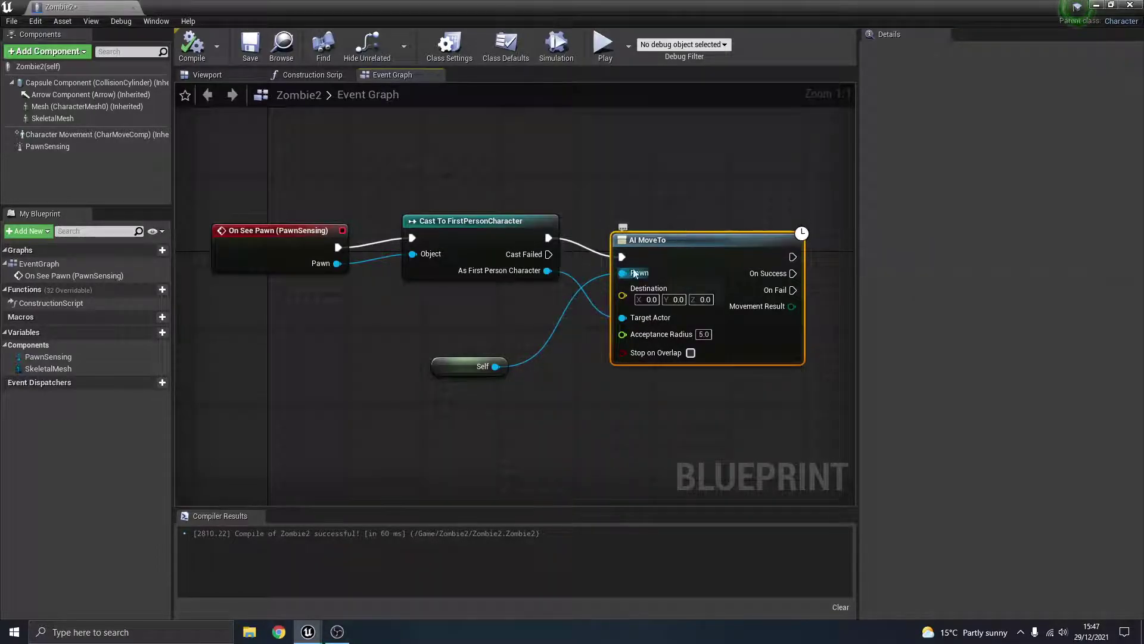
left_click_drag(461, 362, 501, 343)
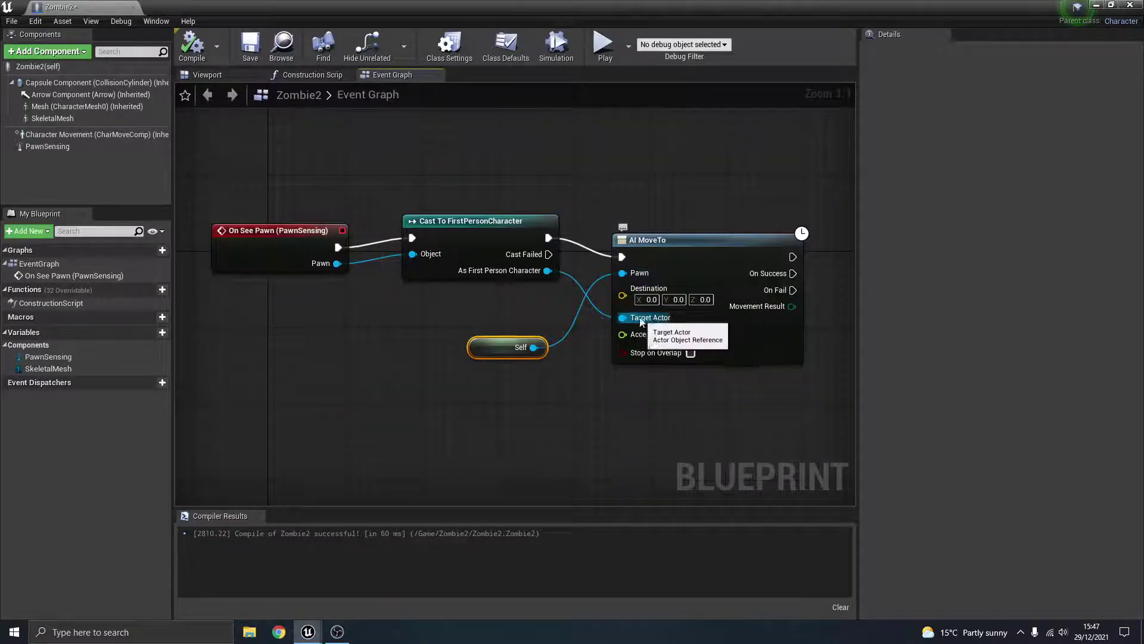
left_click_drag(491, 226, 491, 227)
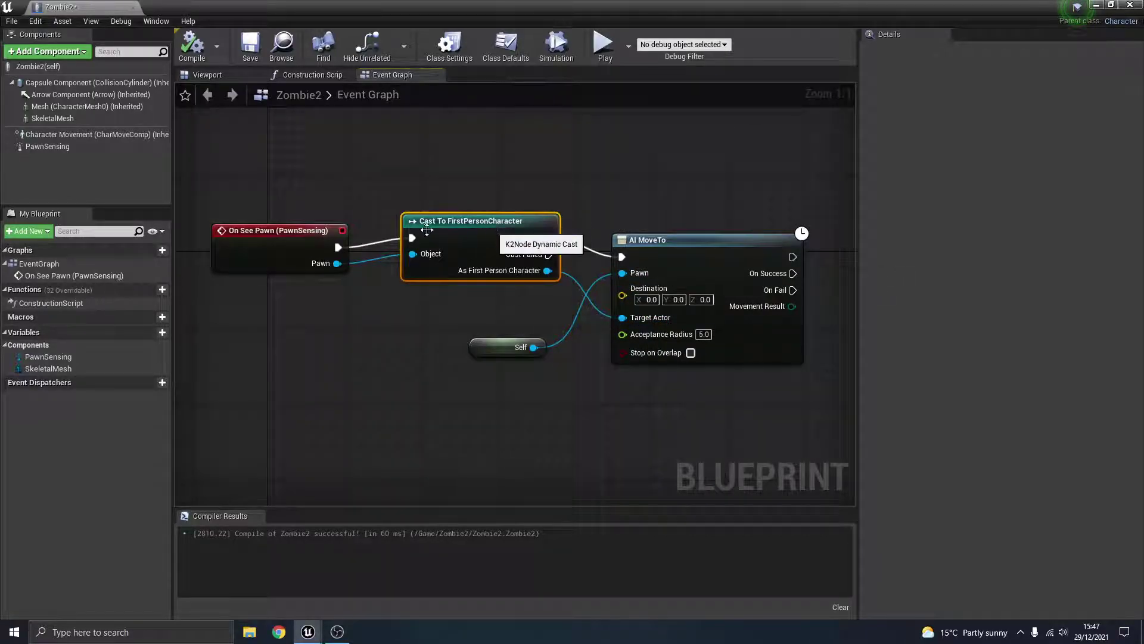
left_click(193, 44)
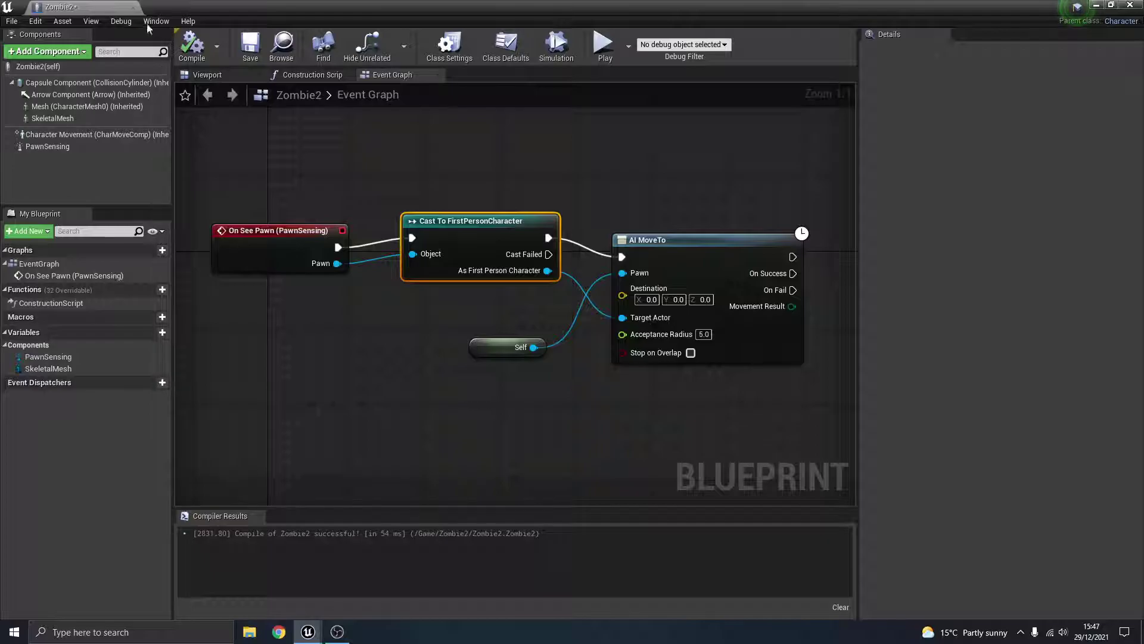
- Close the blueprint editor, place a Zombie2 character on the grass in the level, and select it
left_click(133, 7)
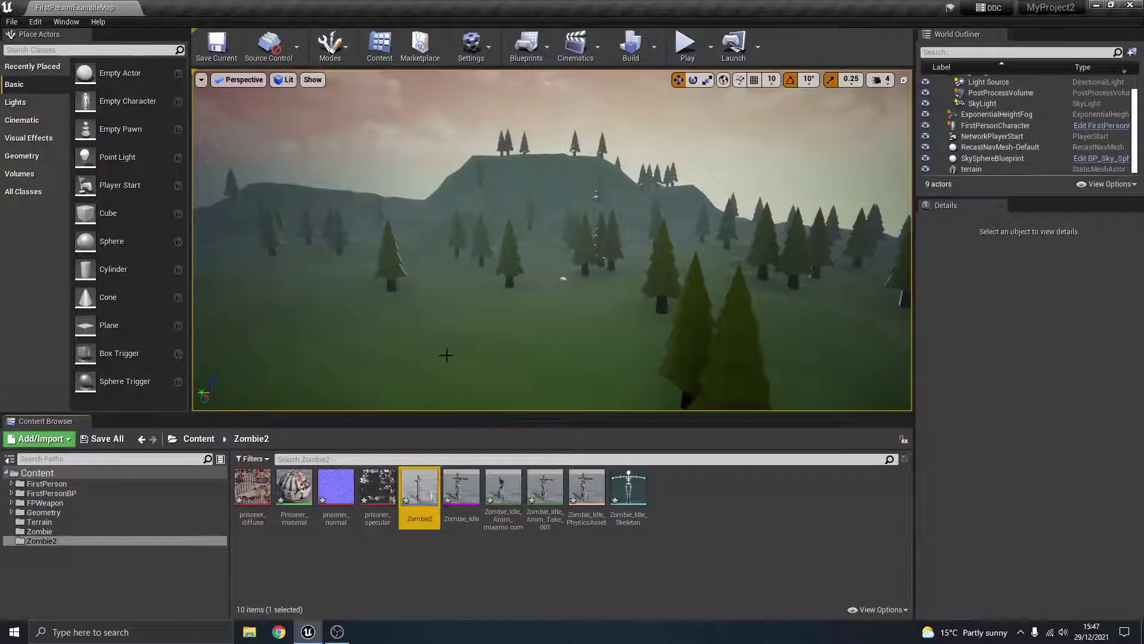
left_click_drag(419, 485, 453, 338)
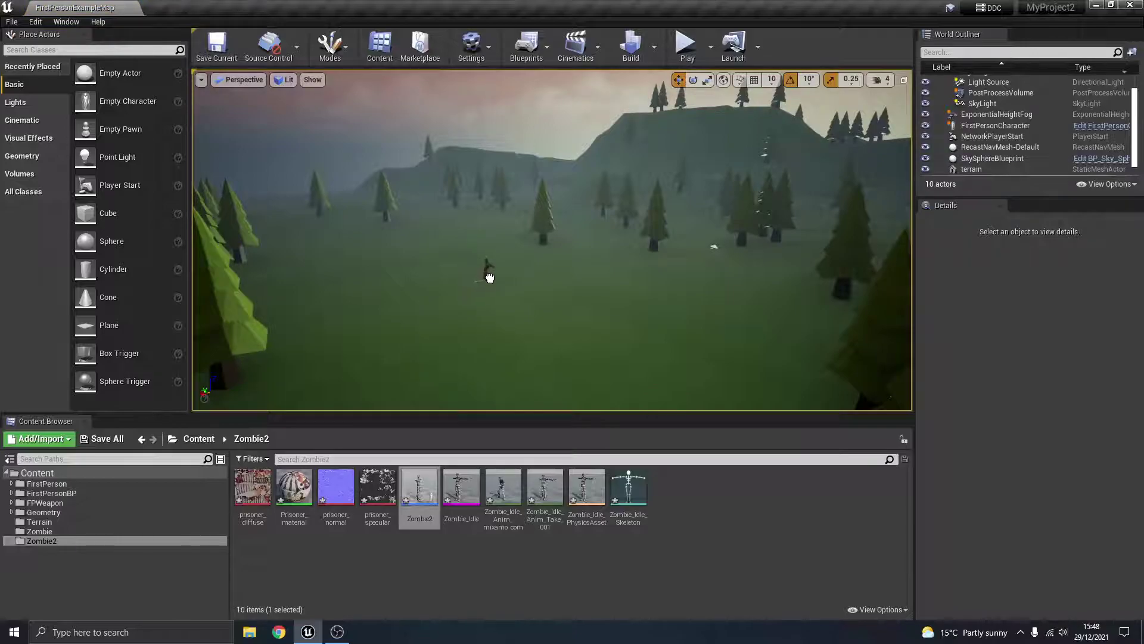
left_click_drag(441, 256, 442, 257)
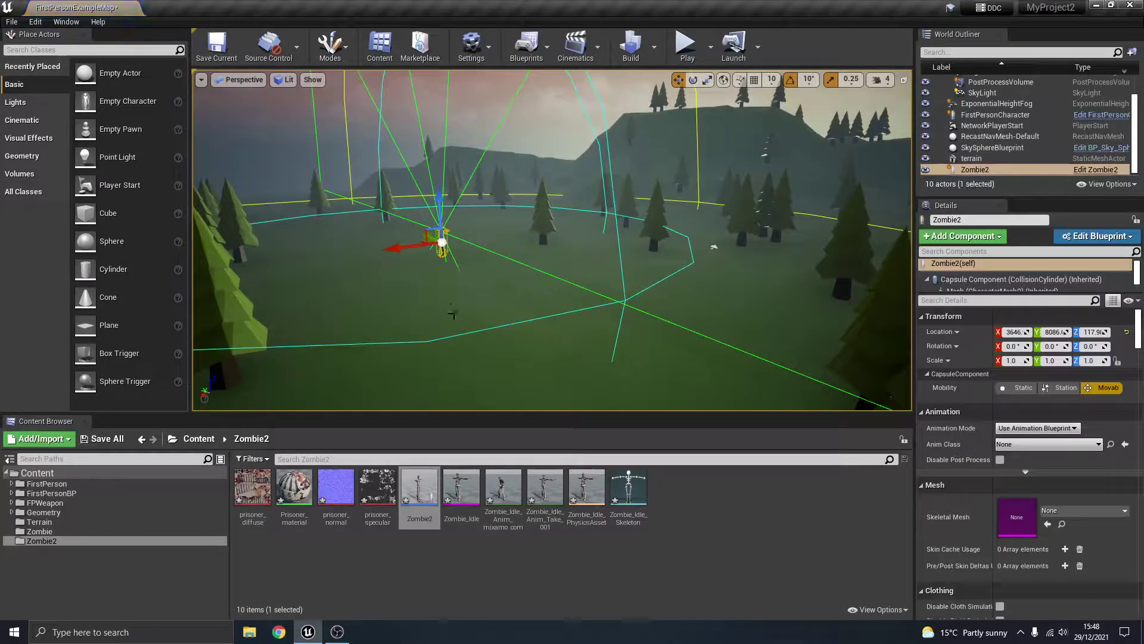
- Rotate the placed Zombie2 to -40° about Z and move it to about X 3497, Y 8337 on the terrain
right_click_drag(480, 297, 435, 292)
key("w")
key("w")
key("a")
key("d")
key("s")
key("e")
left_click_drag(576, 300, 609, 294)
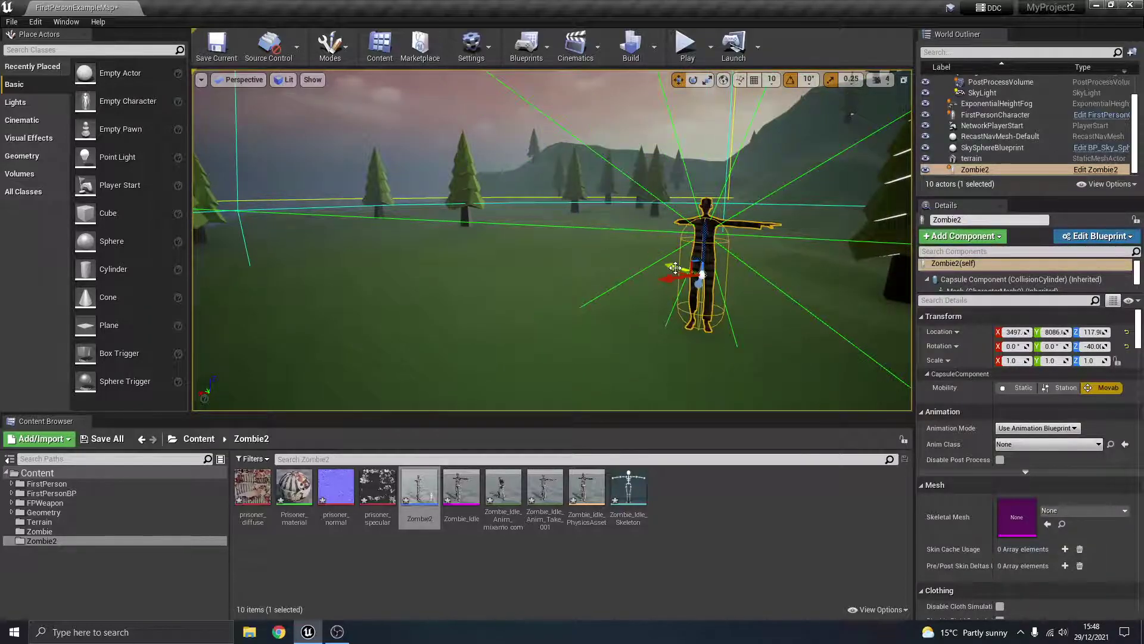
key("w")
right_click_drag(609, 250, 631, 295)
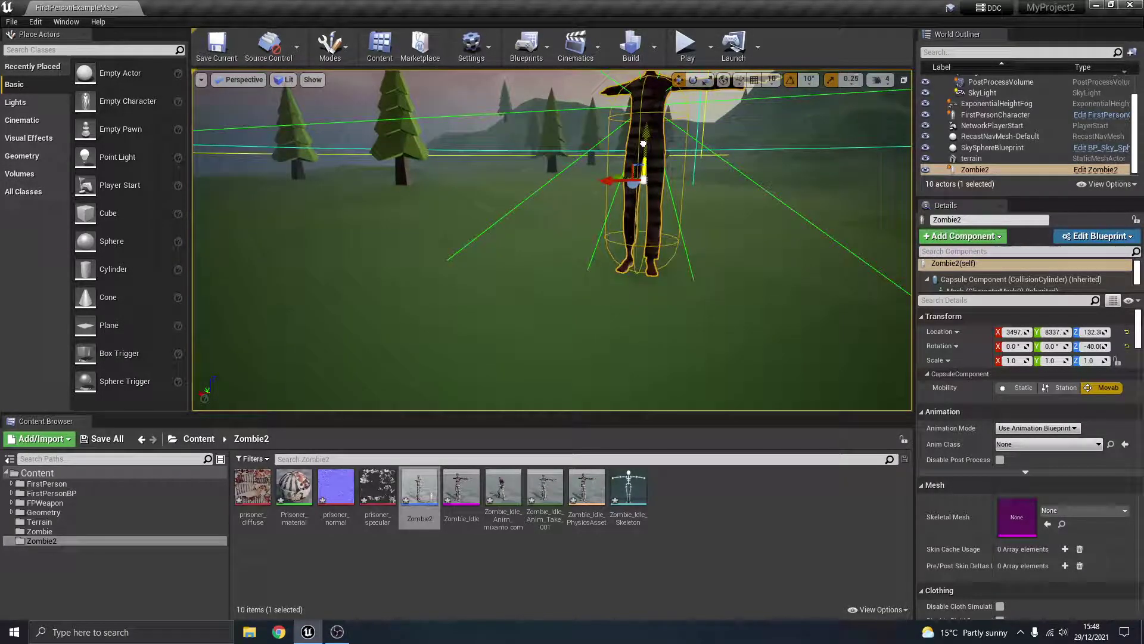
mouse_move(644, 145)
right_mouse_down()
mouse_move(620, 221)
mouse_move(650, 149)
mouse_move(641, 136)
right_mouse_up()
key("s")
- Play the level, walk the player towards the zombie to test its sensing and movement, and stop the session
left_click(685, 45)
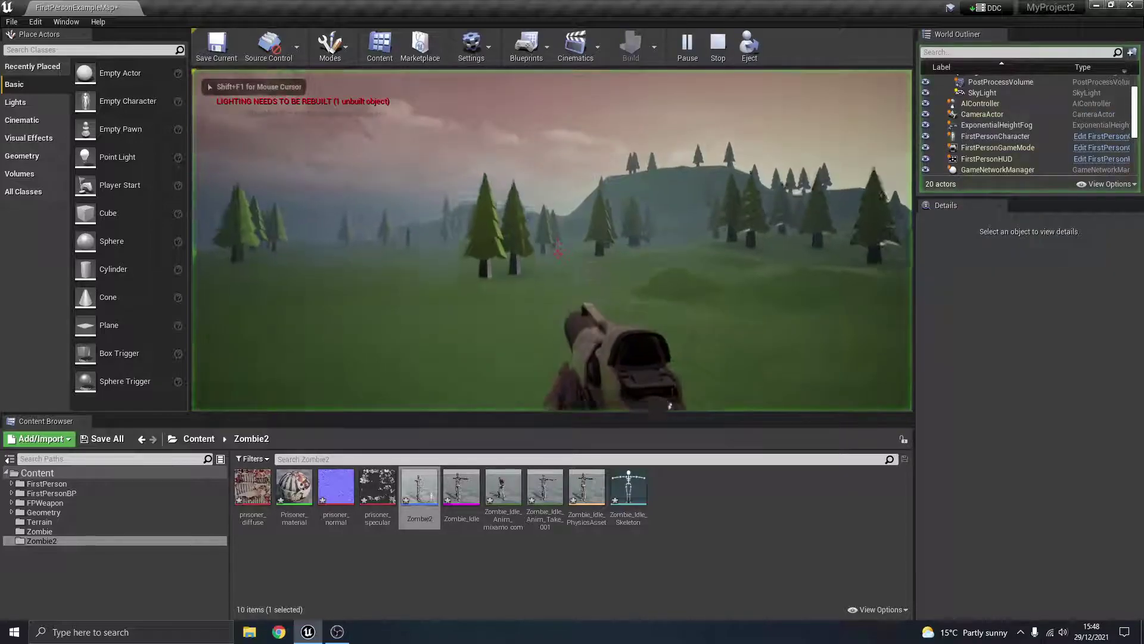
key("w")
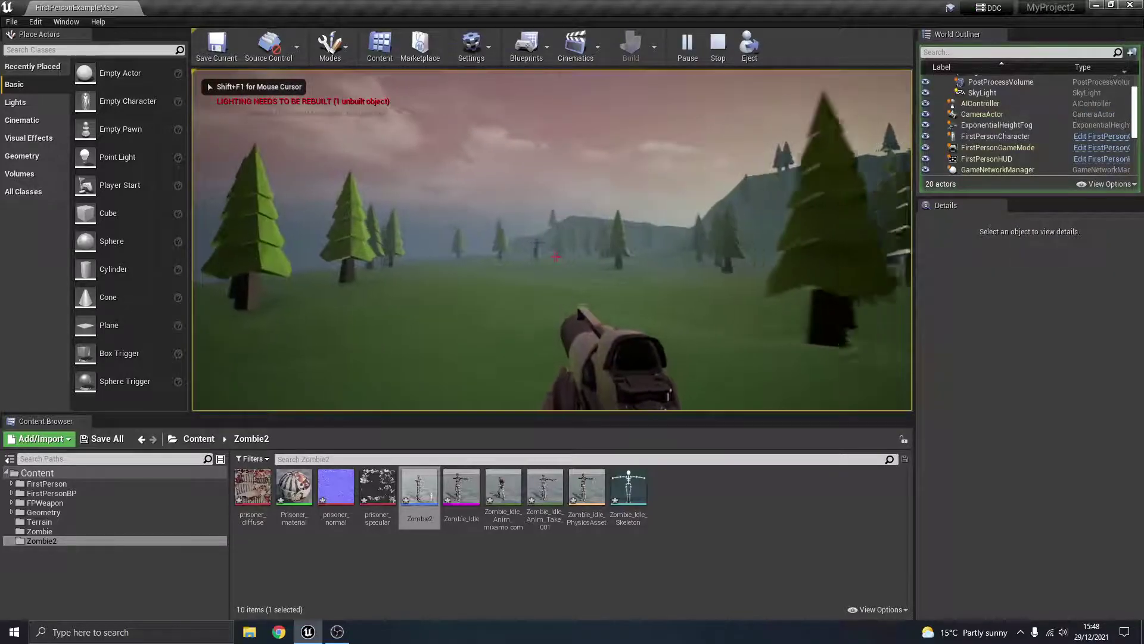
key("w")
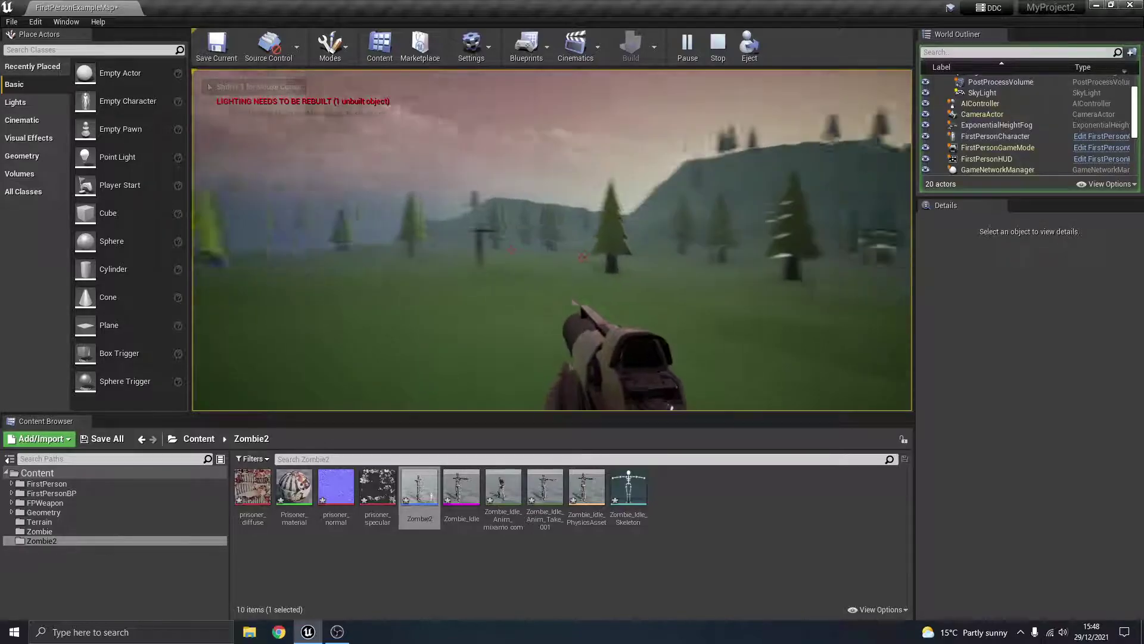
key("w")
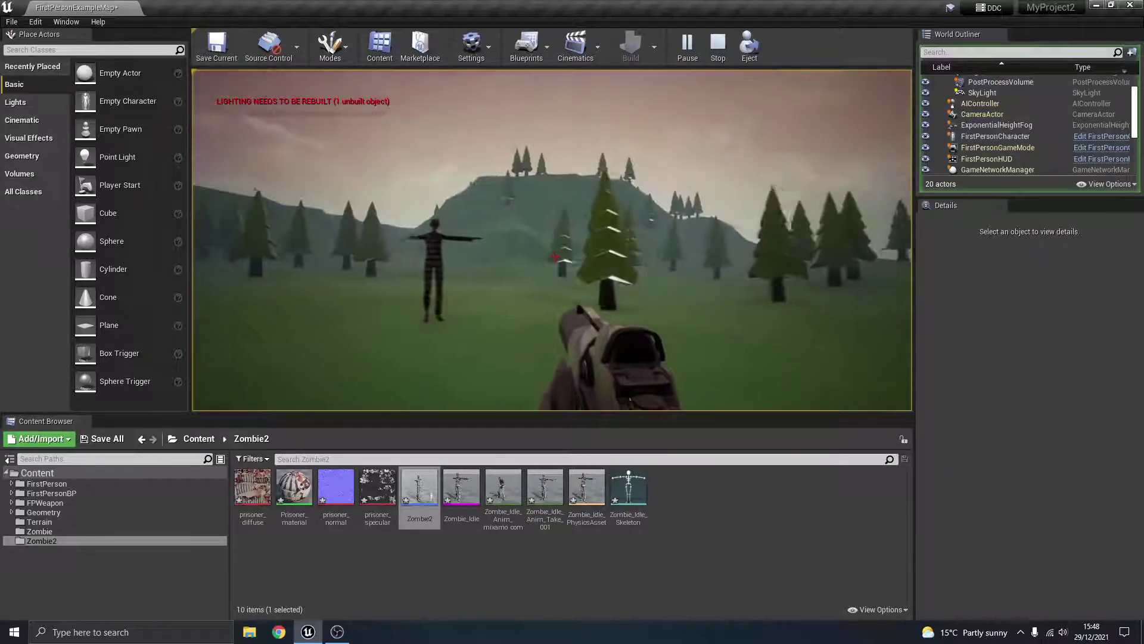
key("Escape")
- Reopen the Zombie2 blueprint and inspect its skeletal mesh in the component viewport
mouse_move(626, 252)
right_mouse_down()
mouse_move(536, 298)
mouse_move(590, 322)
mouse_move(626, 252)
right_mouse_up()
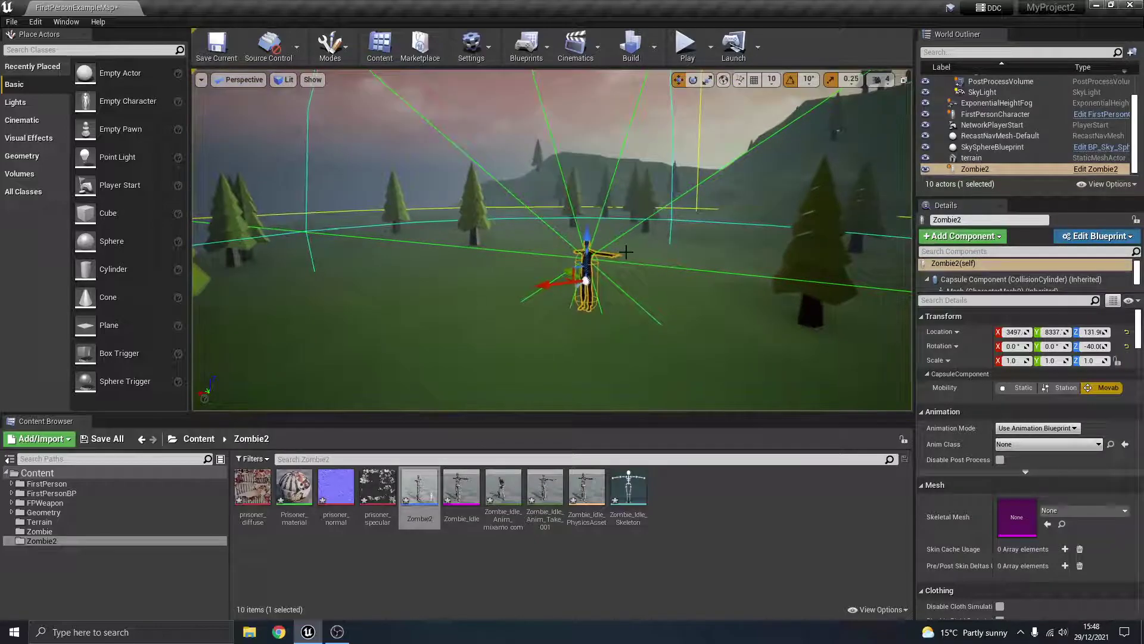
double_click(425, 479)
left_click(214, 77)
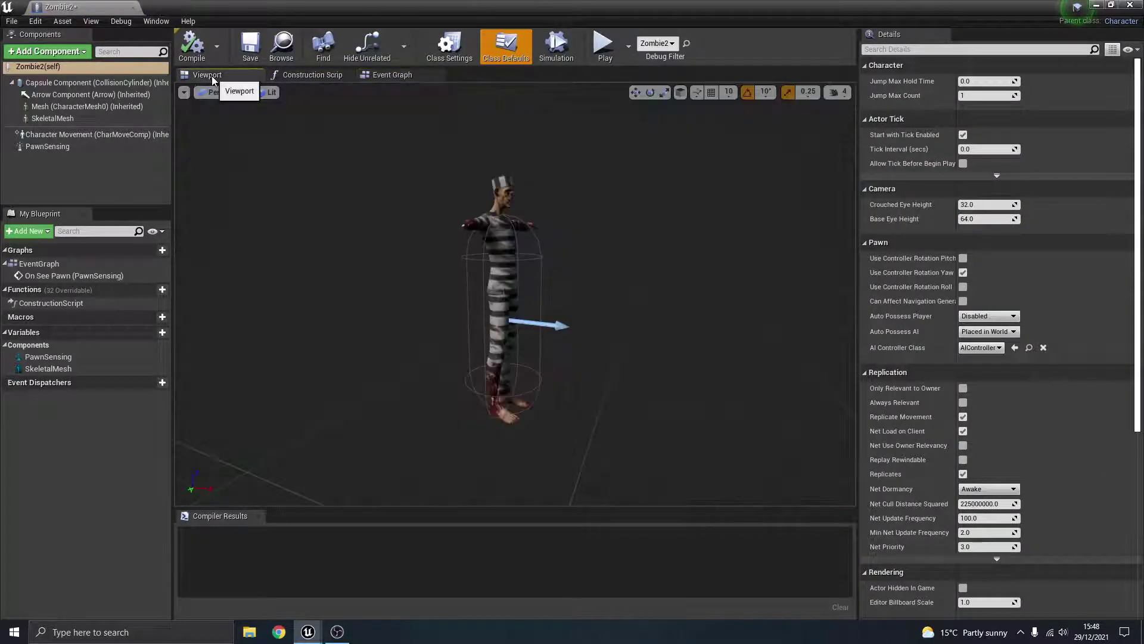
left_click(497, 358)
right_click_drag(421, 368, 373, 337)
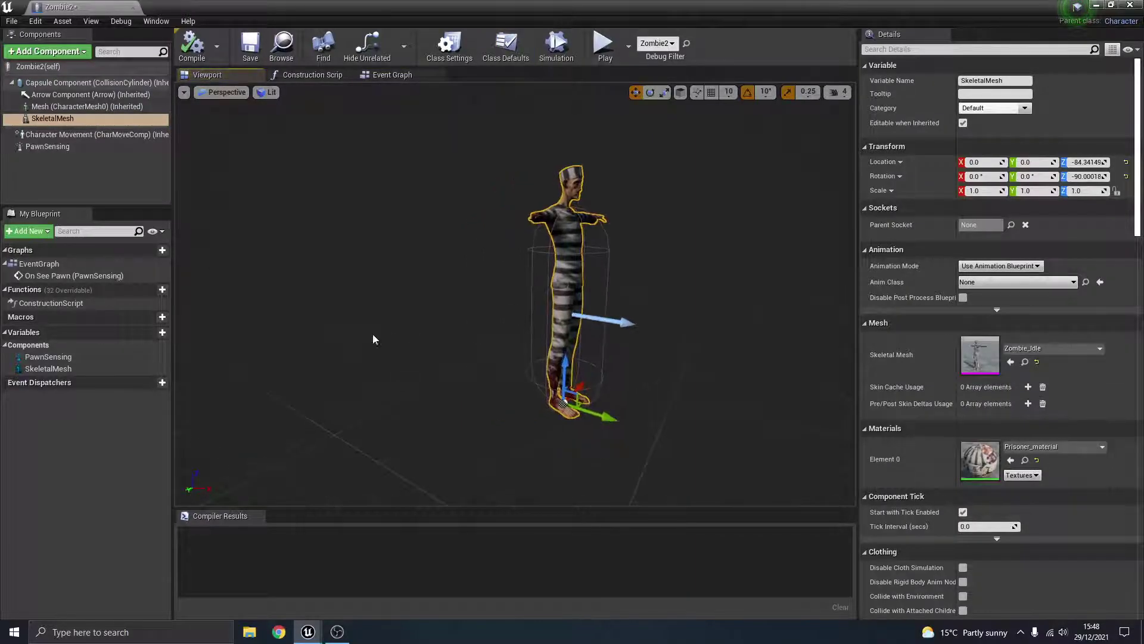
- Select the PawnSensing component and examine its vision range in the viewport and its AI settings, including Sight Radius
left_click(60, 147)
right_click_drag(519, 356, 482, 356)
key("s")
left_click_drag(396, 399, 384, 401)
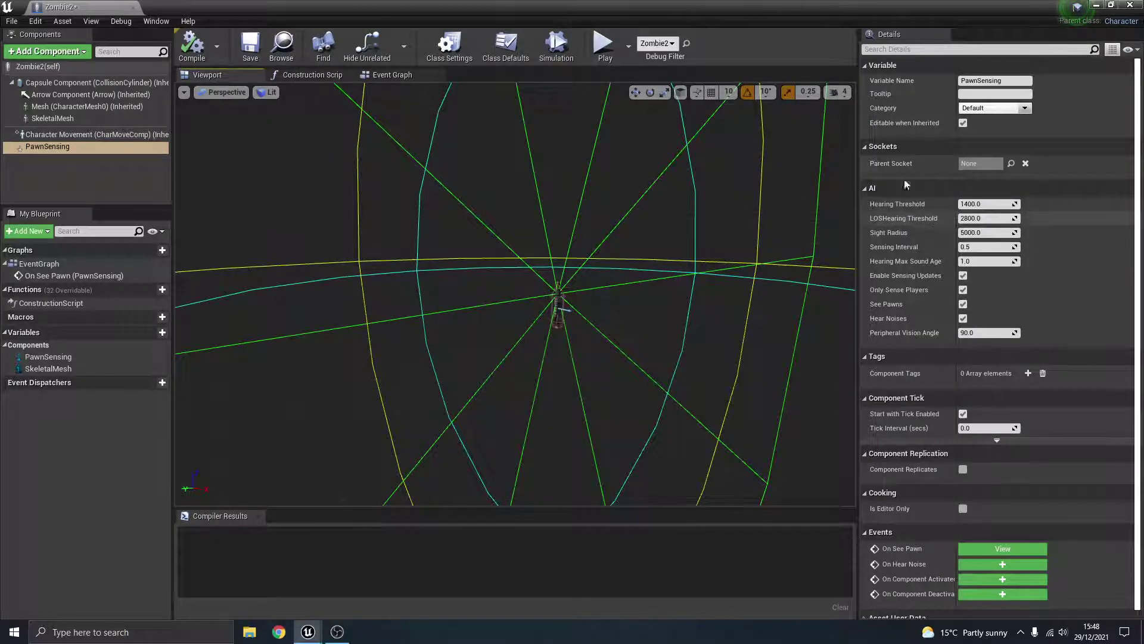
scroll(1138, 214, "down", 1)
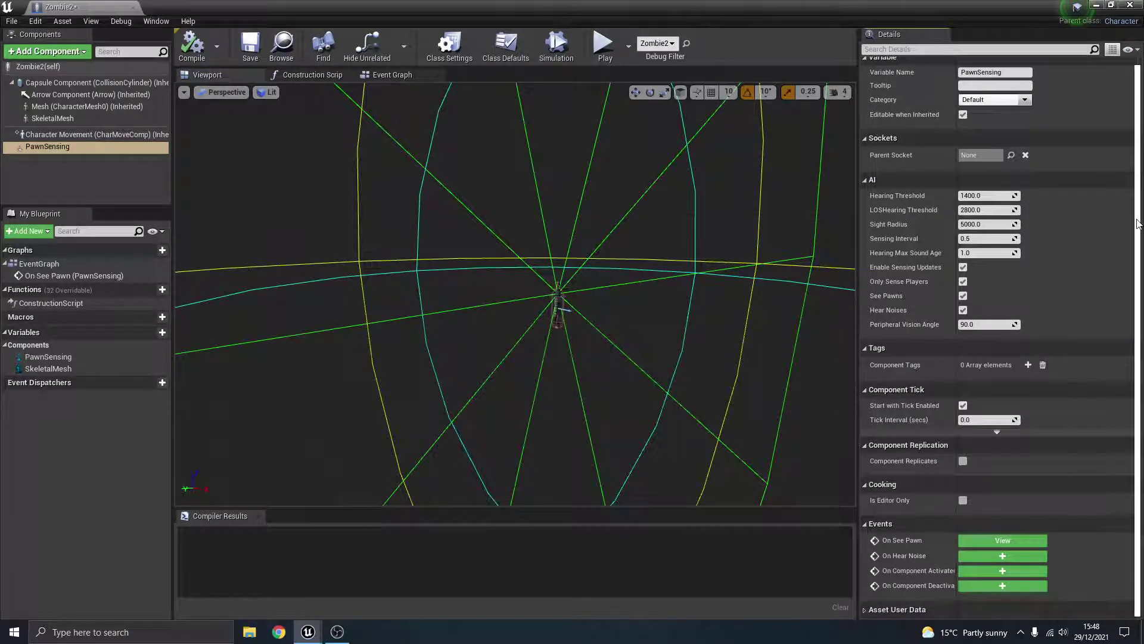
scroll(1134, 257, "up", 1)
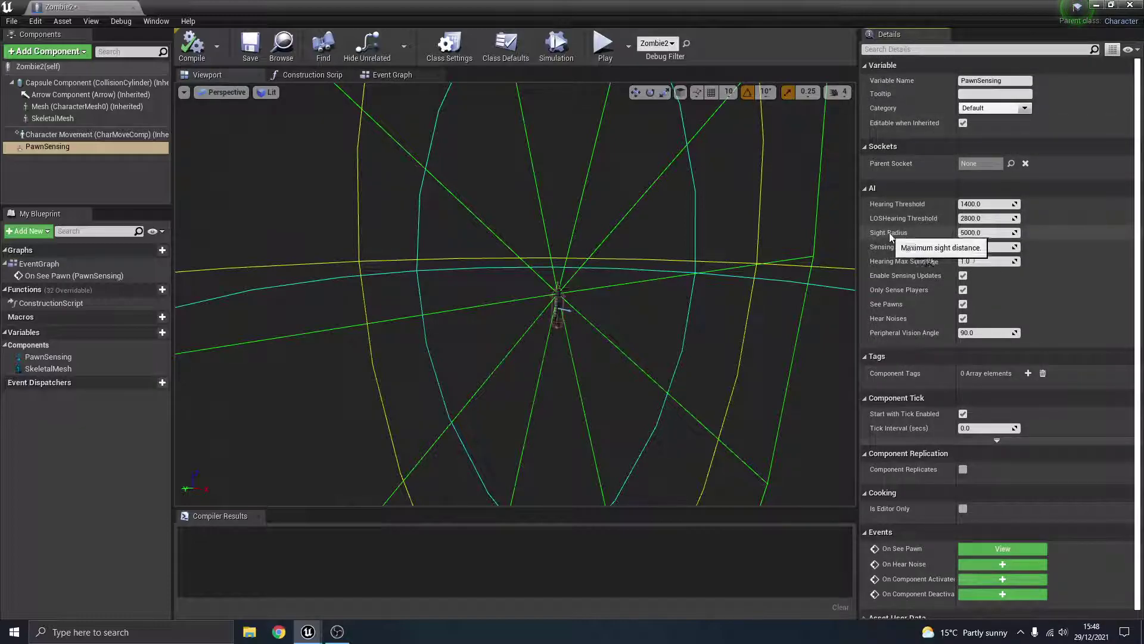
- Try reducing PawnSensing's Sight Radius to about 2800 and reset it to the default
mouse_move(986, 233)
left_mouse_down()
mouse_move(951, 233)
mouse_move(969, 232)
left_mouse_up()
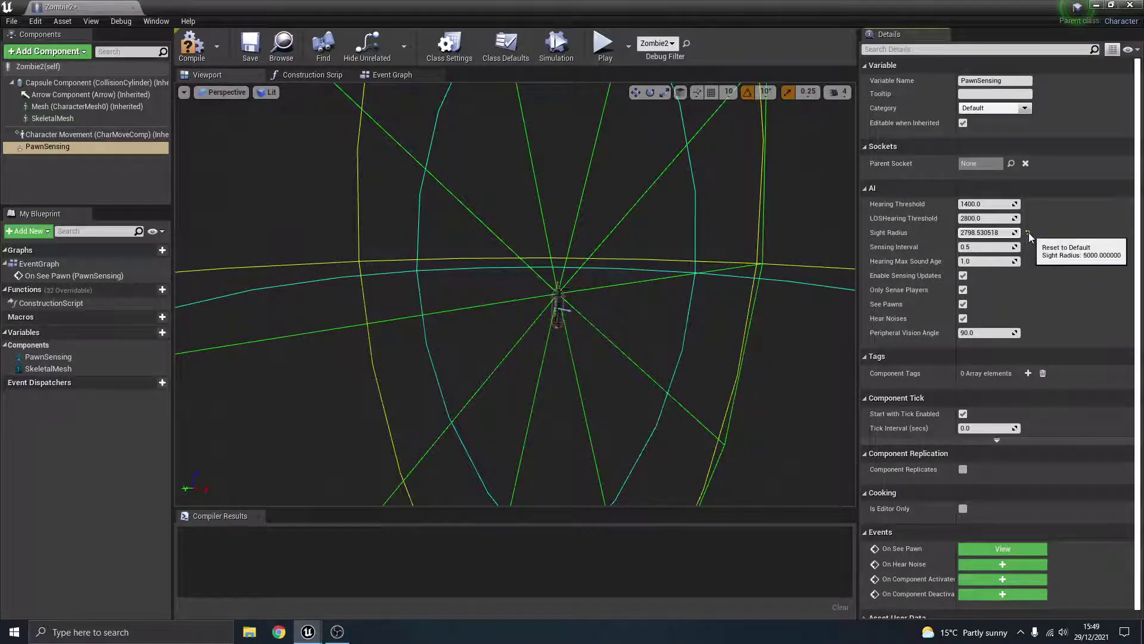
left_click(1027, 232)
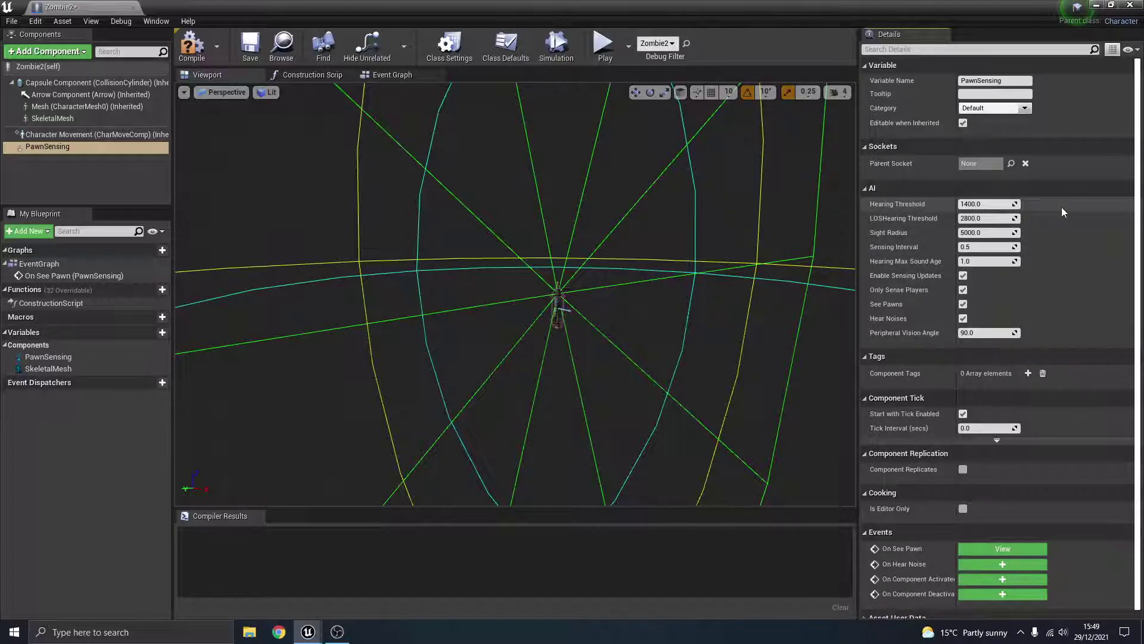
- Try narrower Peripheral Vision Angle values of about 22, 29 and 30 on PawnSensing and examine the vision cone
right_click_drag(782, 238, 620, 119)
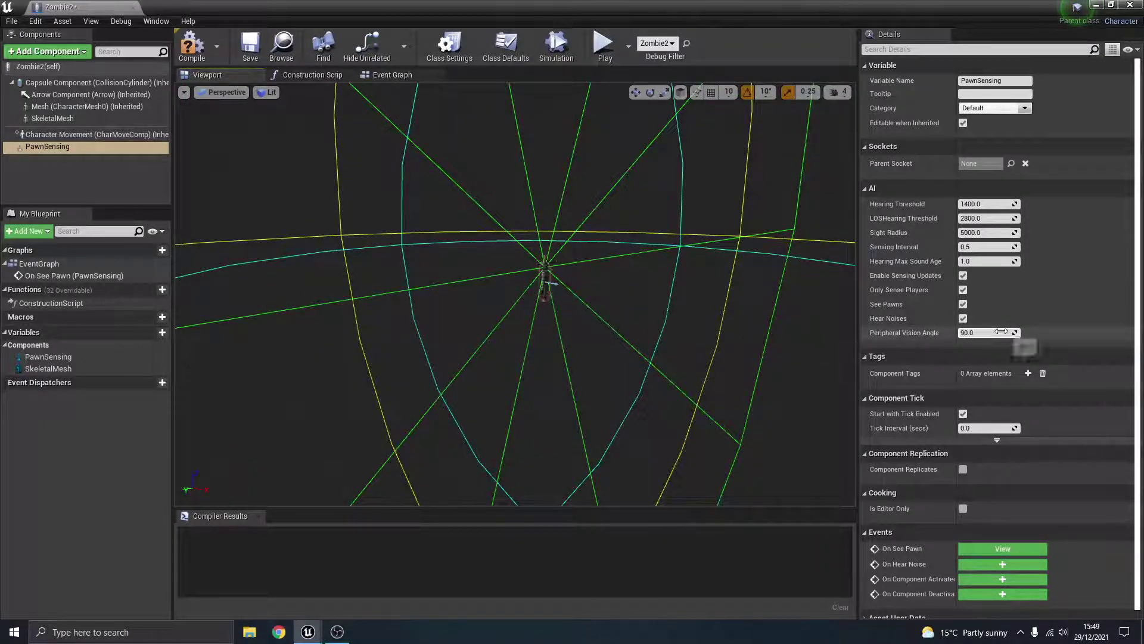
left_click_drag(1013, 332, 960, 333)
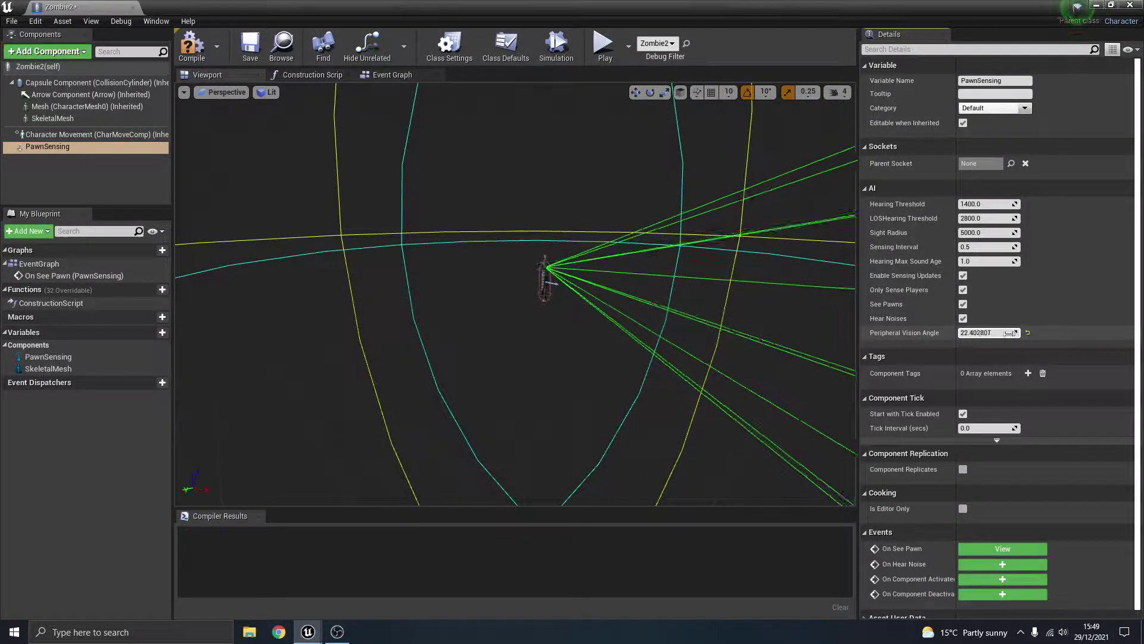
right_click_drag(685, 292, 745, 295)
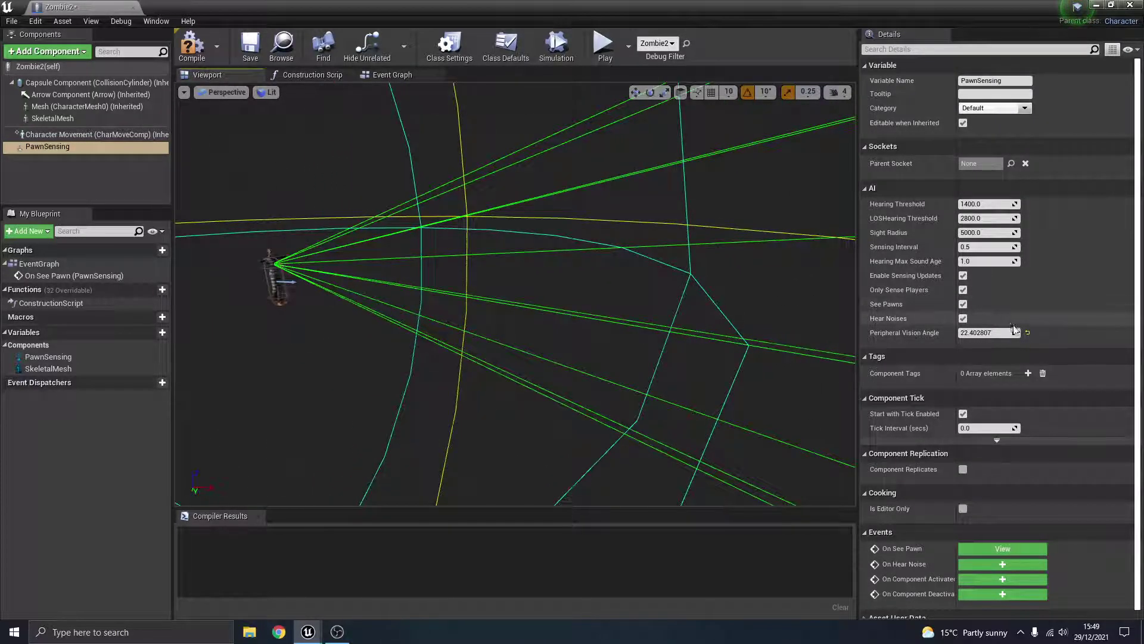
left_click_drag(1011, 332, 995, 332)
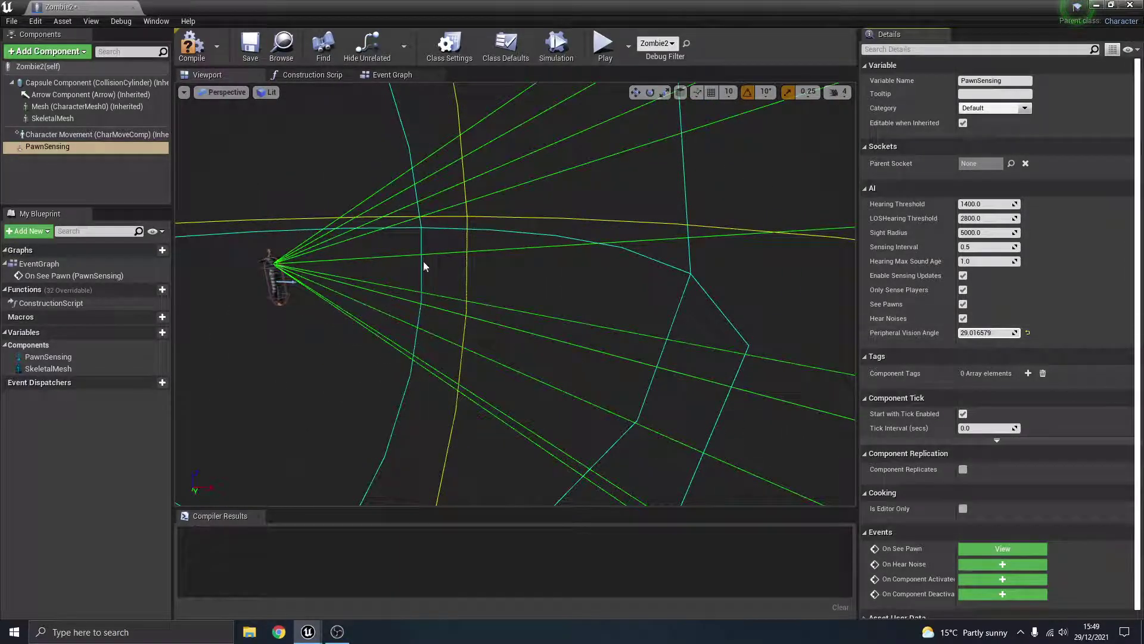
mouse_move(632, 289)
right_mouse_down()
mouse_move(745, 289)
mouse_move(632, 289)
right_mouse_up()
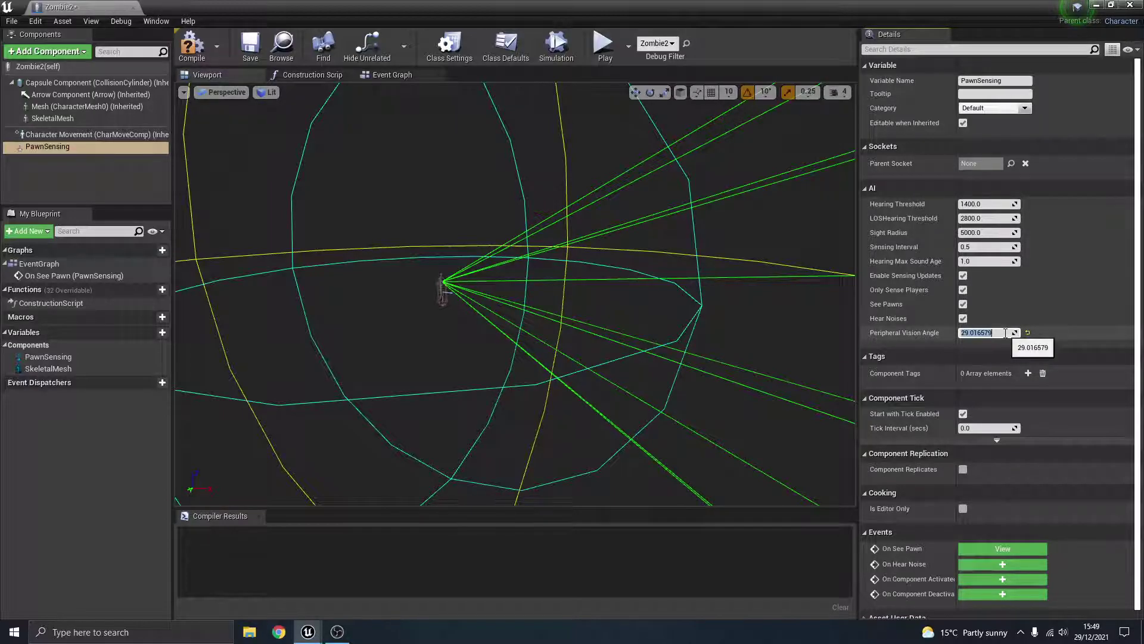
key("Return")
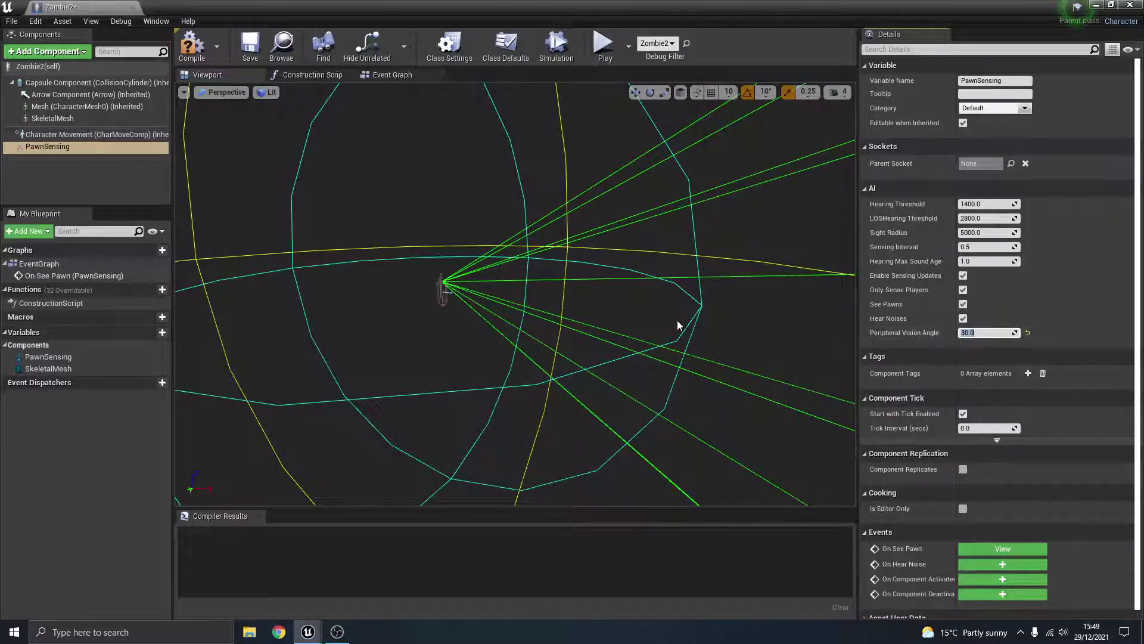
right_click_drag(677, 324, 724, 337)
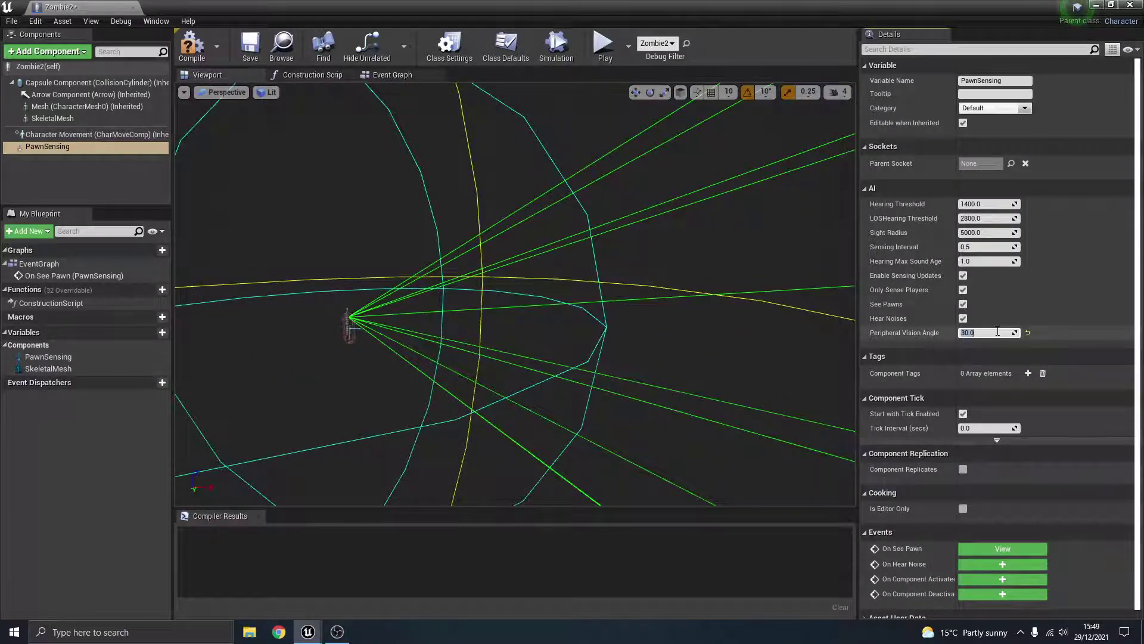
- Set PawnSensing's Peripheral Vision Angle to 45, compile the Zombie2 blueprint and close it
left_click(998, 331)
type("45")
key("Return")
key("F7")
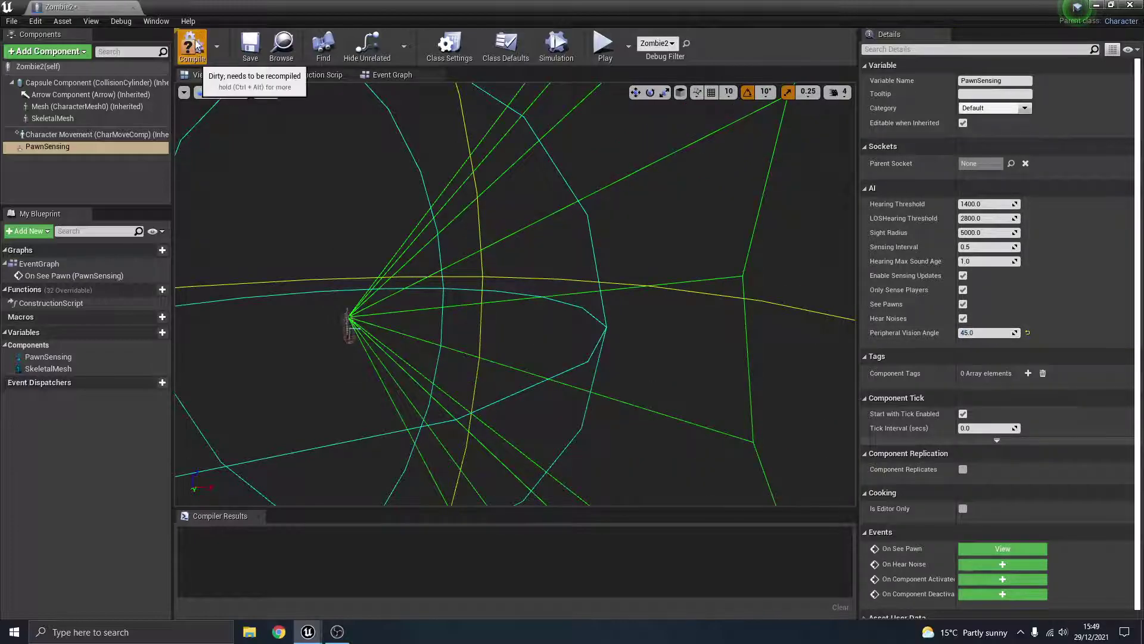
left_click(134, 7)
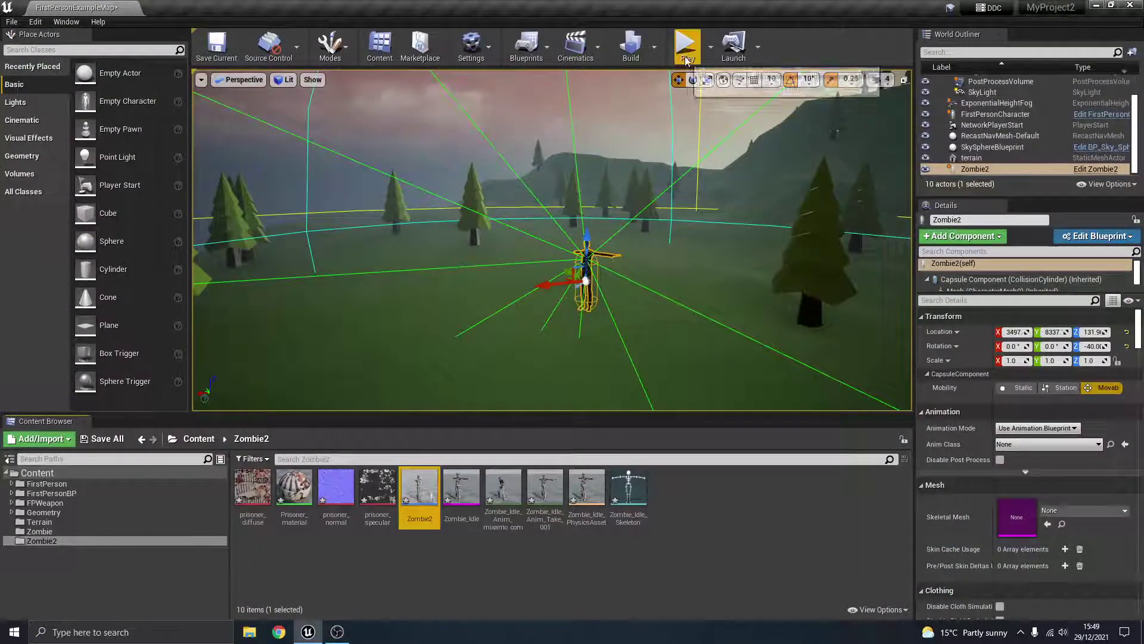
- Play the level briefly to test the zombie's narrowed vision, and stop the session
mouse_move(643, 149)
right_mouse_down()
mouse_move(506, 196)
mouse_move(644, 202)
mouse_move(620, 167)
mouse_move(661, 161)
right_mouse_up()
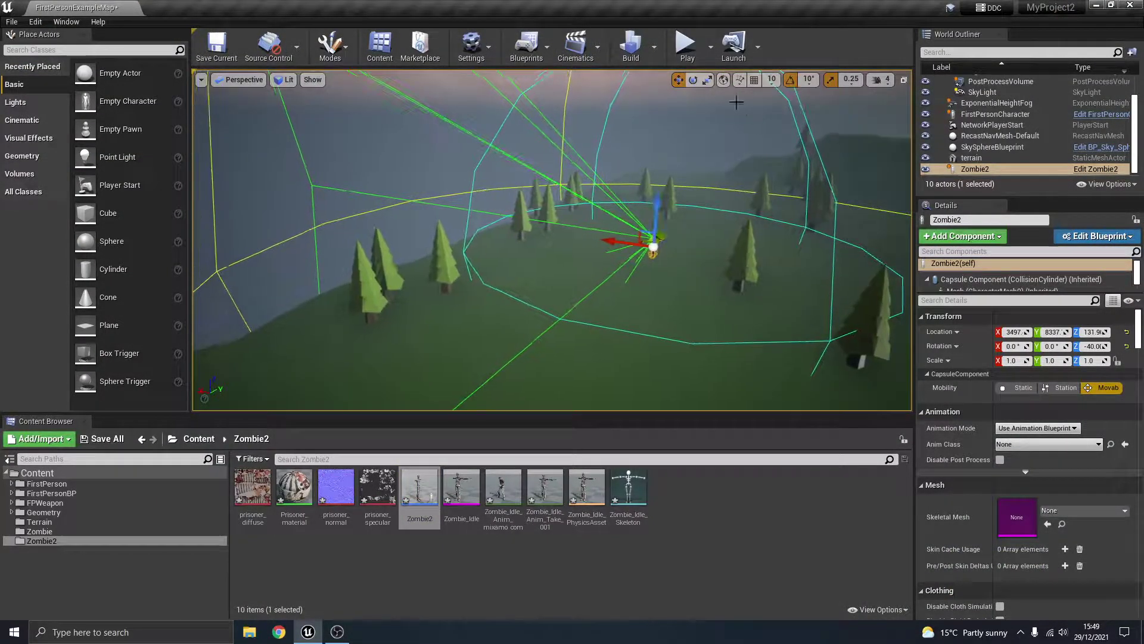
left_click(686, 45)
key("w")
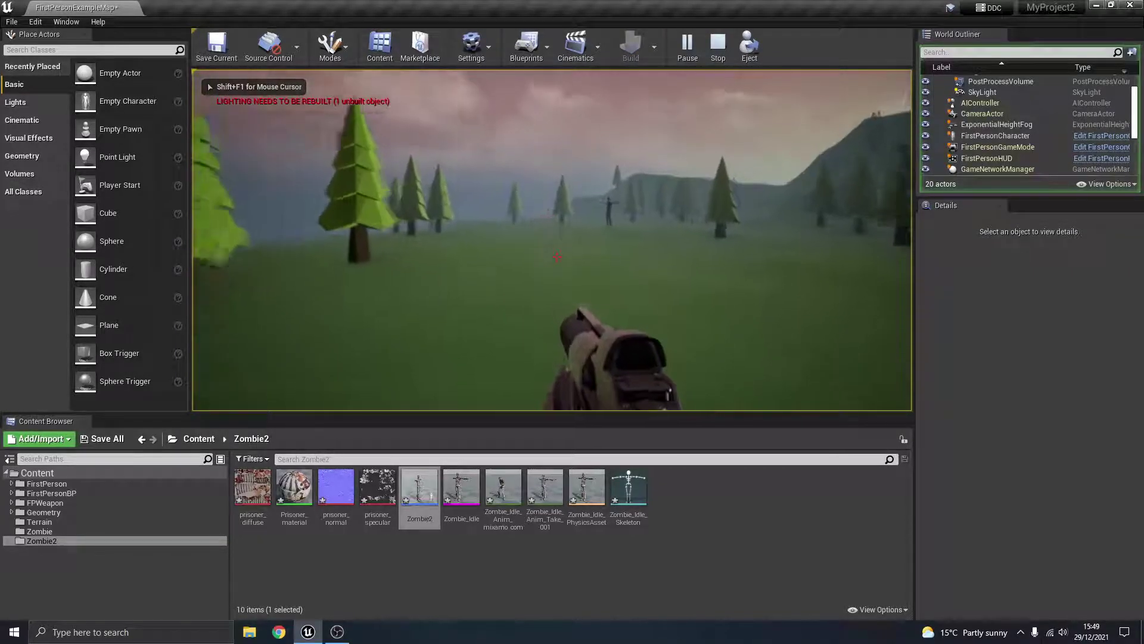
key("Escape")
- Search the actors for "nav mesh b", place a Nav Mesh Bounds Volume near the zombie and lower it to Z about 47
right_click_drag(553, 255, 555, 217)
key("s")
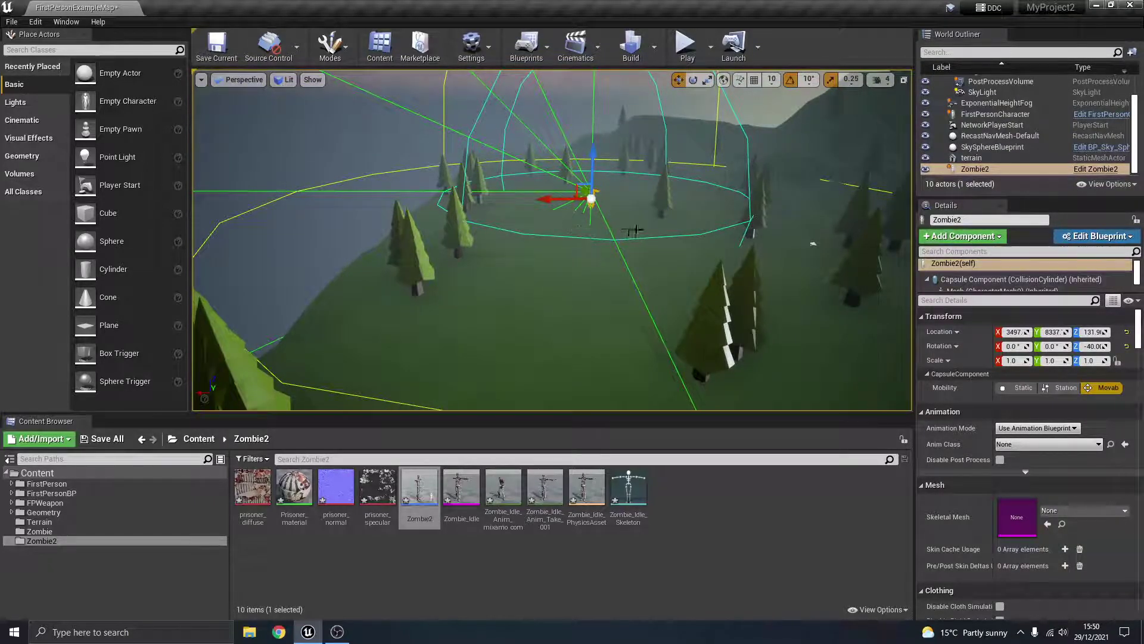
right_click_drag(606, 293, 606, 290)
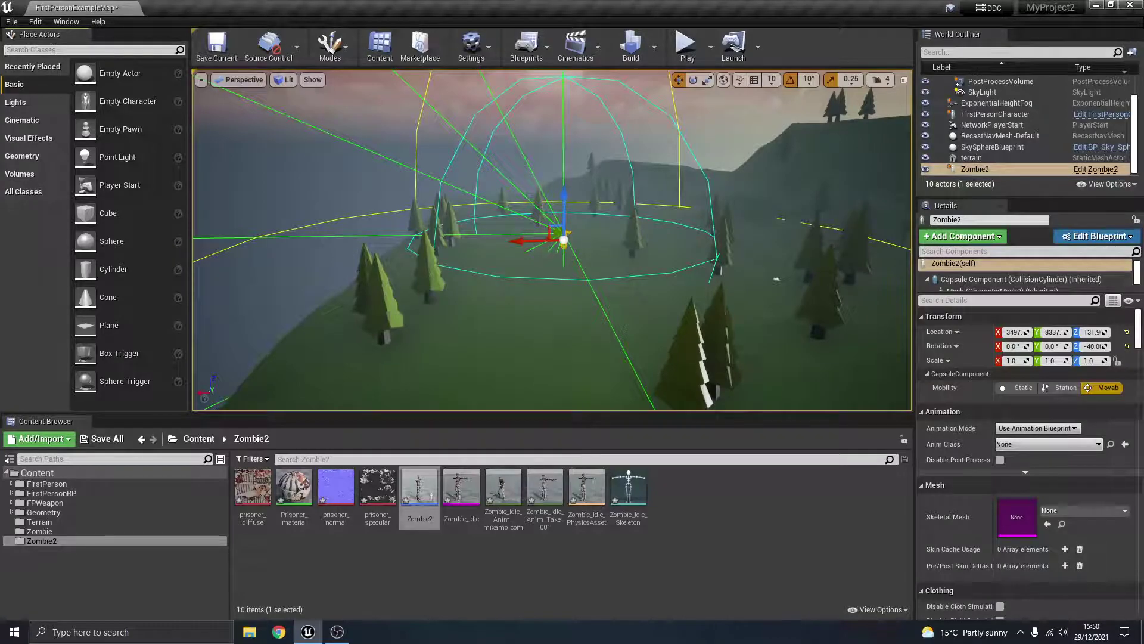
type("av mesh")
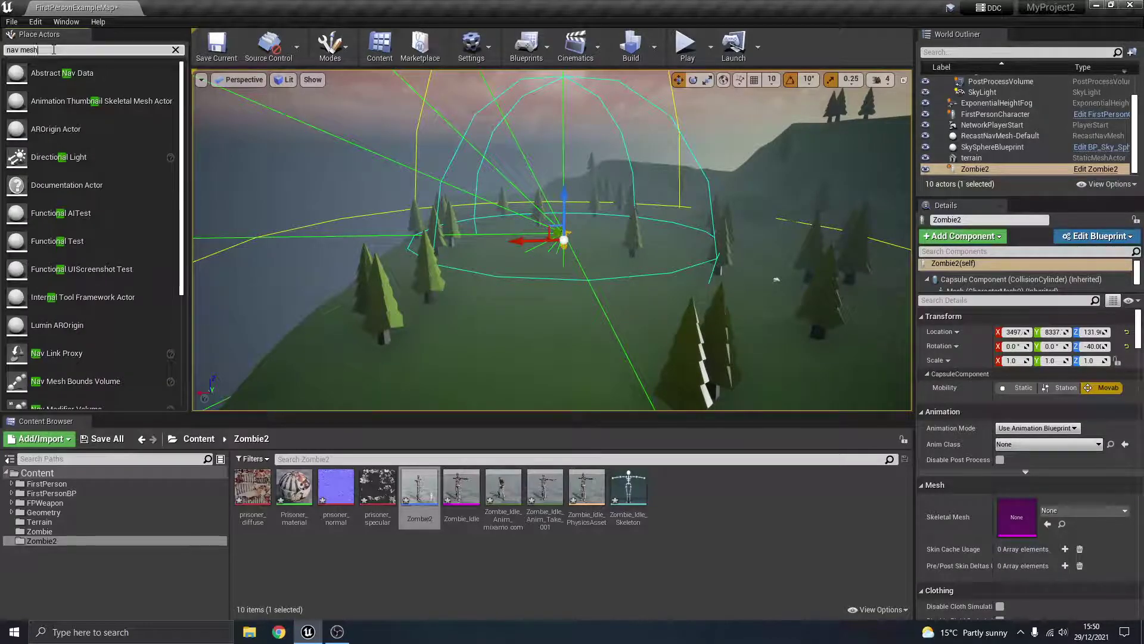
type(" bv")
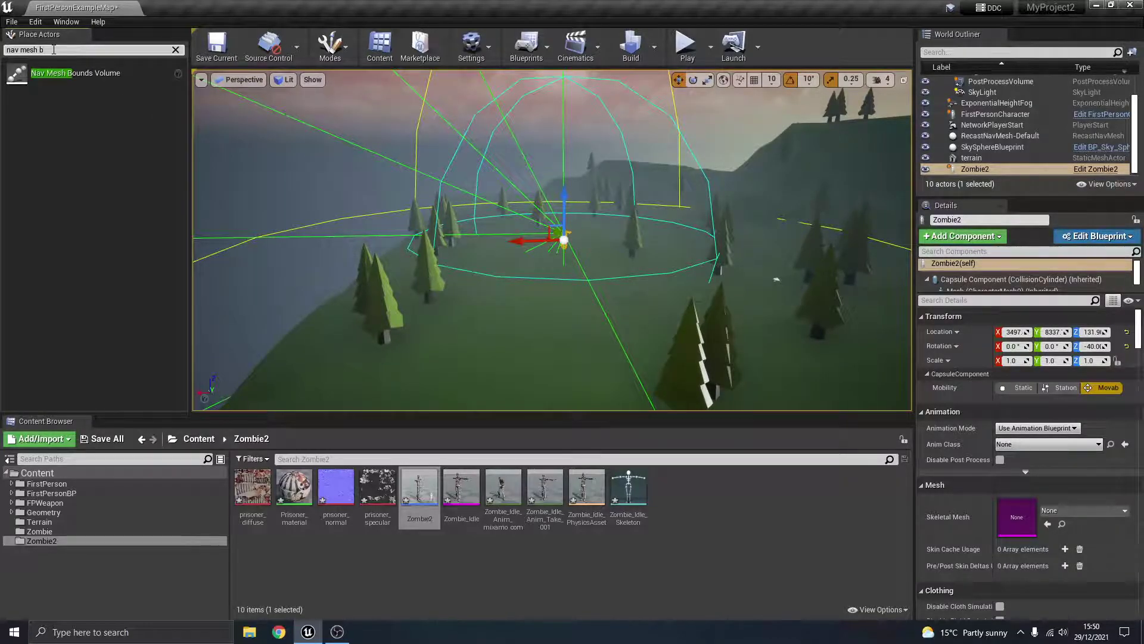
left_click_drag(58, 75, 549, 286)
key("w")
mouse_move(536, 289)
right_mouse_down()
mouse_move(554, 289)
mouse_move(545, 334)
mouse_move(563, 301)
mouse_move(537, 289)
right_mouse_up()
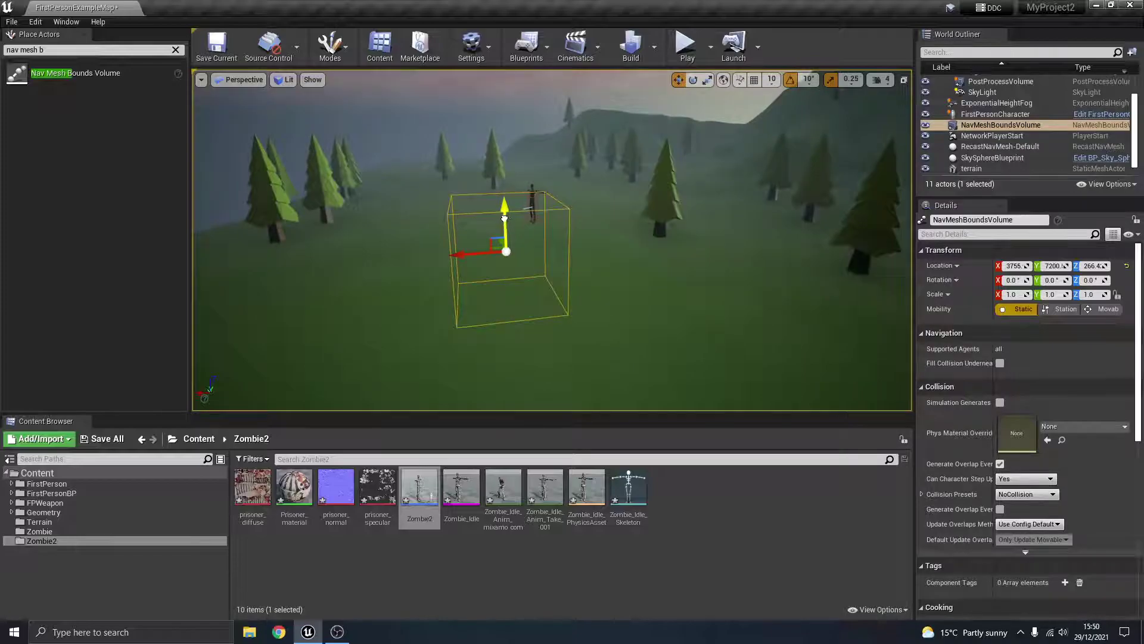
left_click_drag(505, 218, 504, 325)
- Scale the NavMeshBoundsVolume to about 13.5 in X and 15.5 in Y and move it to about X 3485, Y 8270 around the zombie
key("s")
mouse_move(583, 319)
right_mouse_down()
mouse_move(548, 352)
mouse_move(583, 318)
mouse_move(570, 351)
mouse_move(575, 330)
right_mouse_up()
key("r")
key("s")
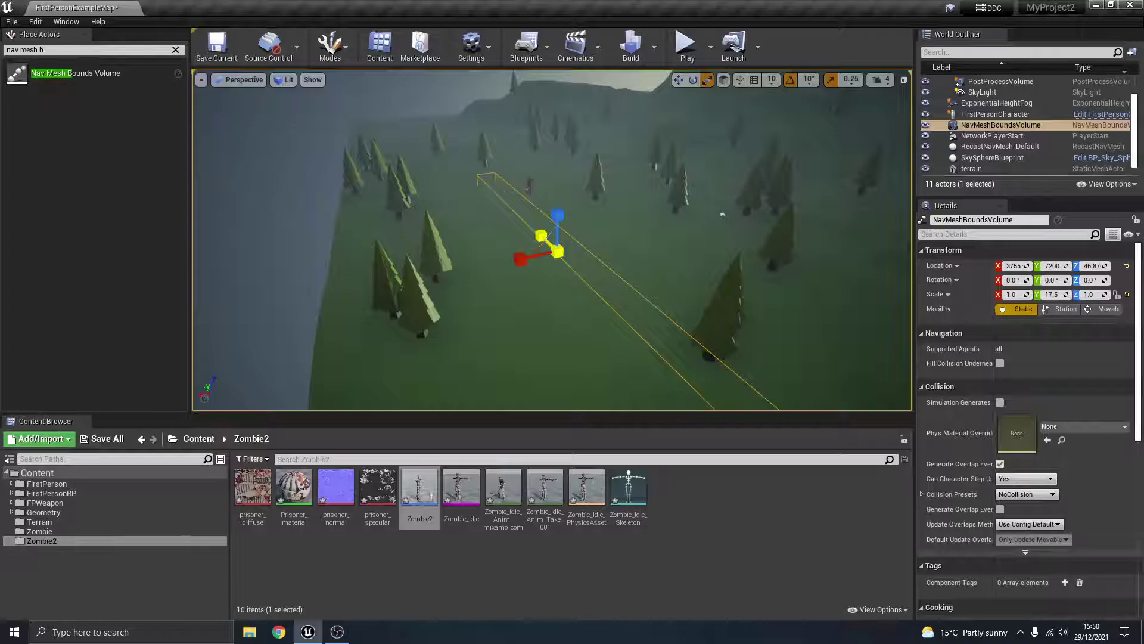
left_click_drag(520, 260, 453, 282)
right_click_drag(583, 242, 559, 240)
key("w")
left_click_drag(491, 219, 407, 206)
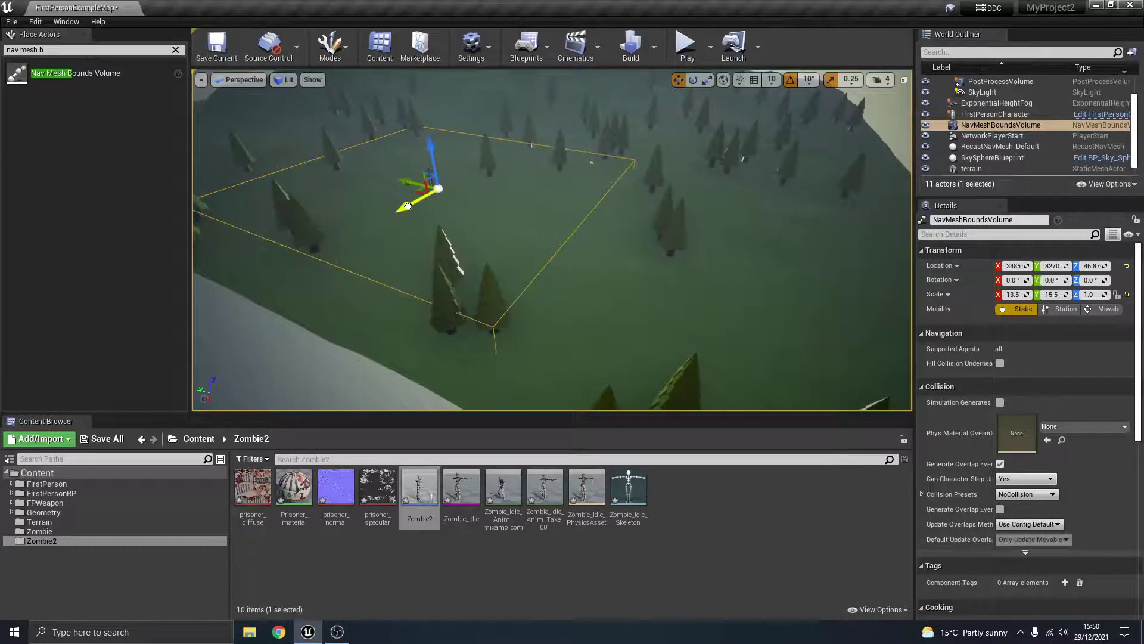
- Show the navigation mesh preview, inspect its coverage of the terrain around the zombie, and hide the preview
right_click_drag(462, 224, 560, 235)
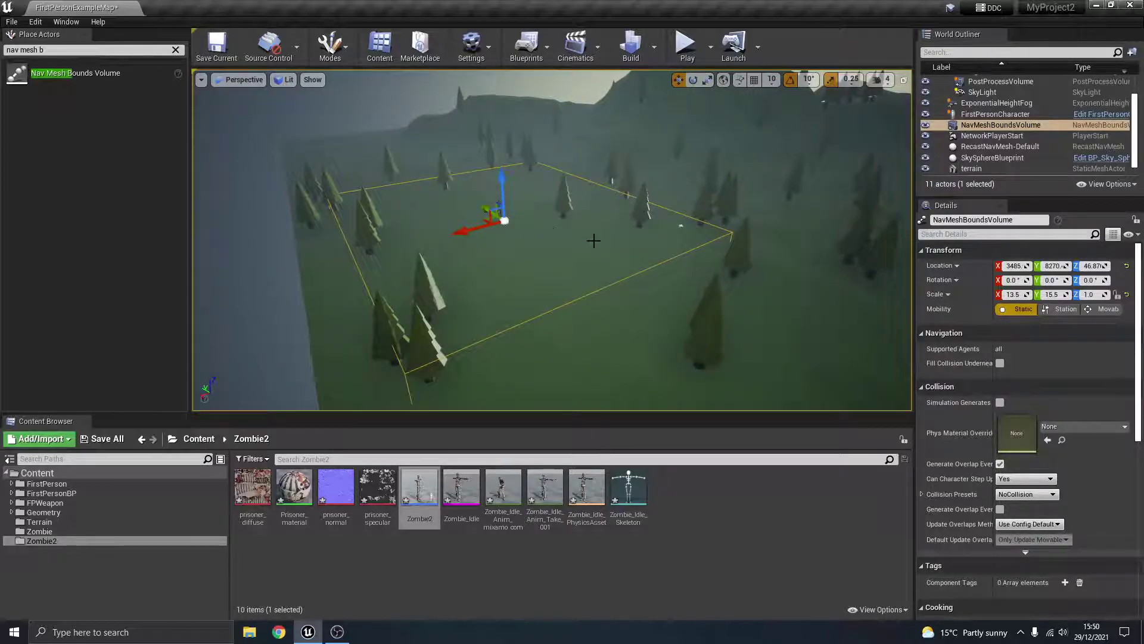
key("p")
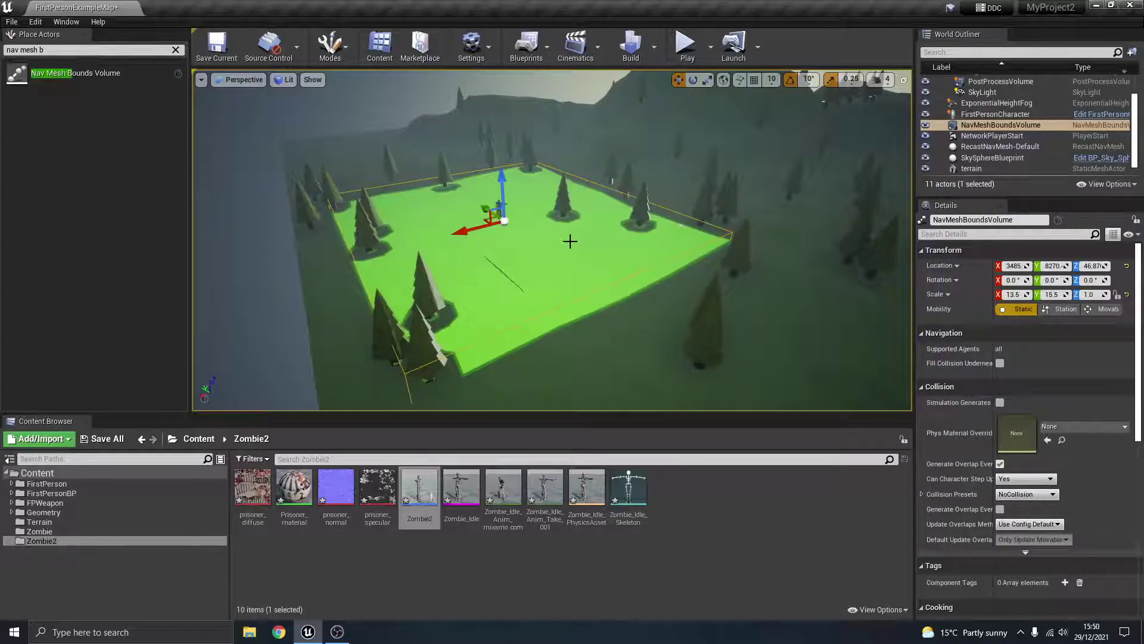
right_click_drag(570, 240, 617, 257)
key("w")
key("s")
key("p")
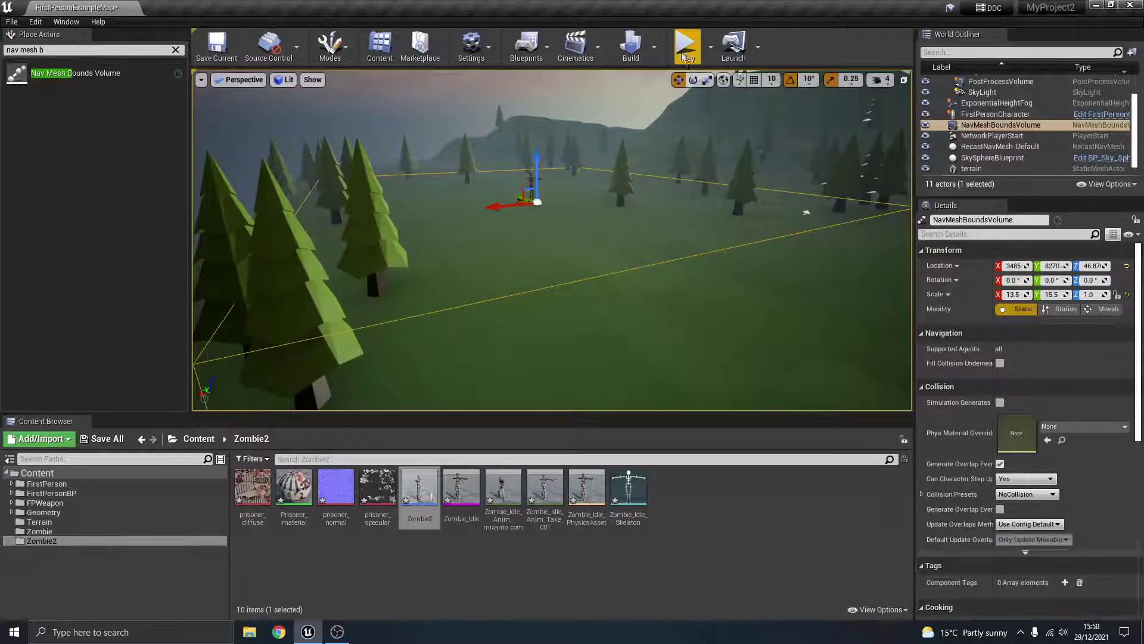
- Play the level, walk the player up to and around the zombie to test its chasing within the navigation area, and stop the session
left_click(686, 47)
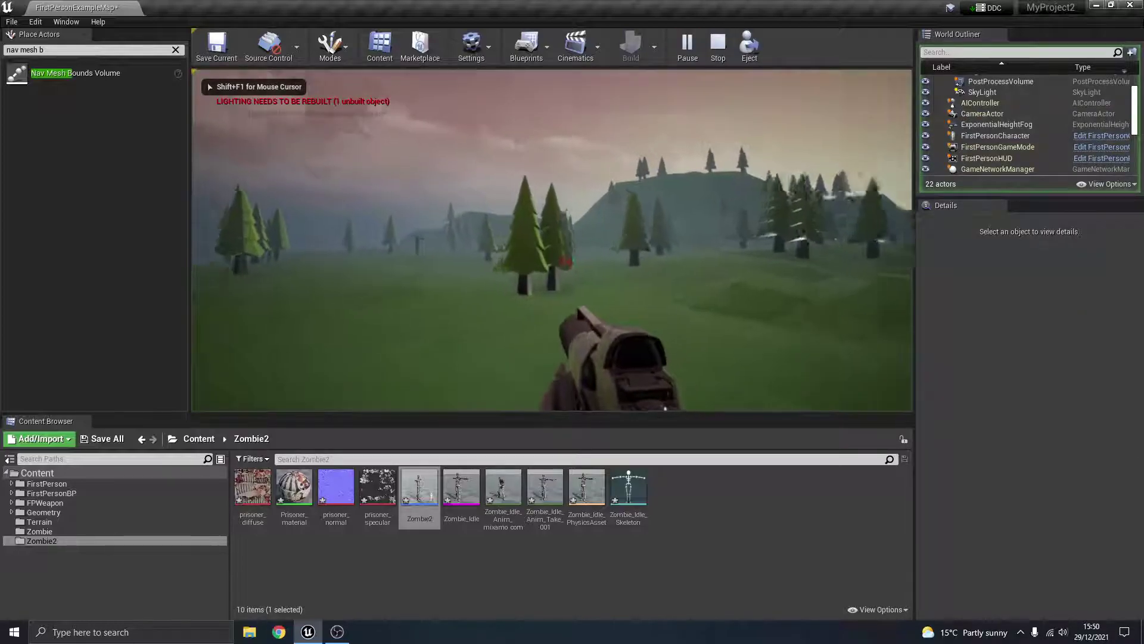
key("w")
key("w")
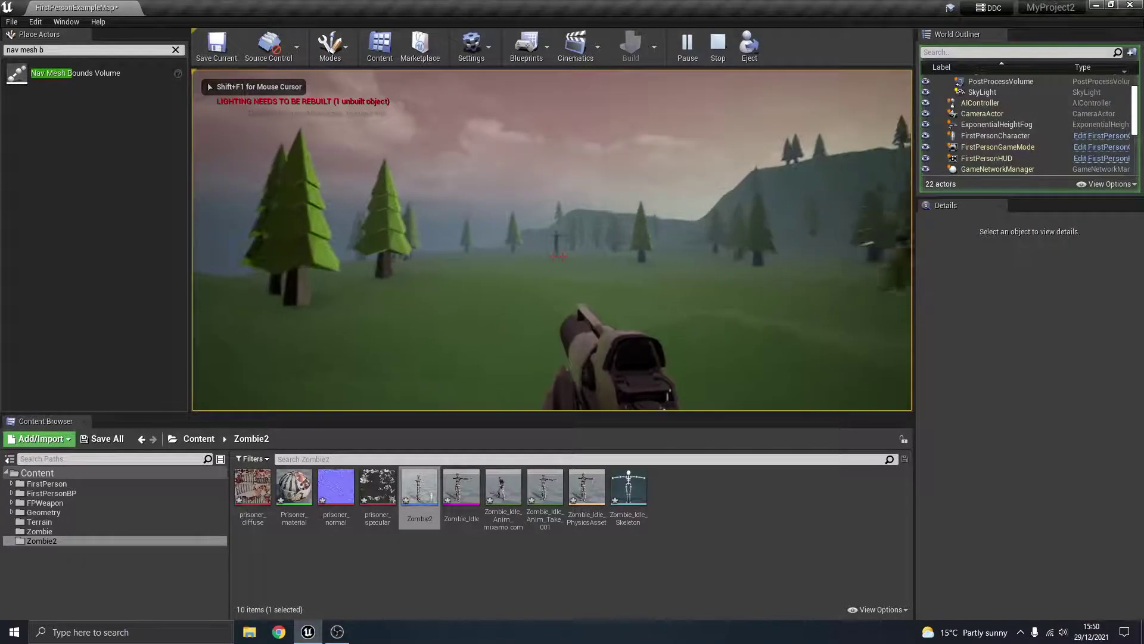
key("w")
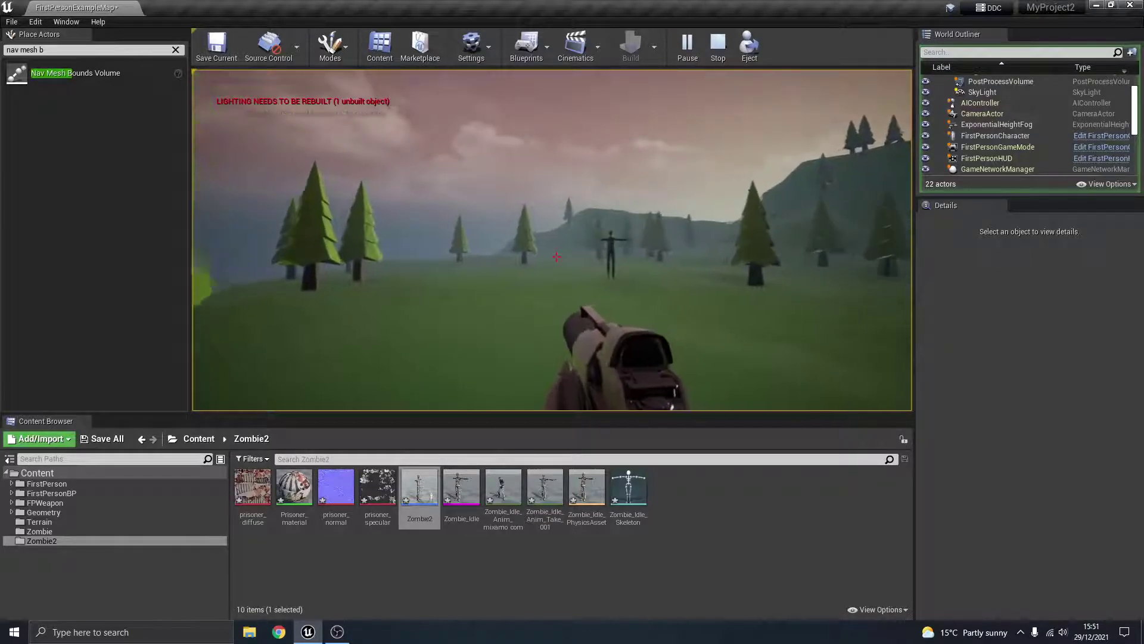
key("w")
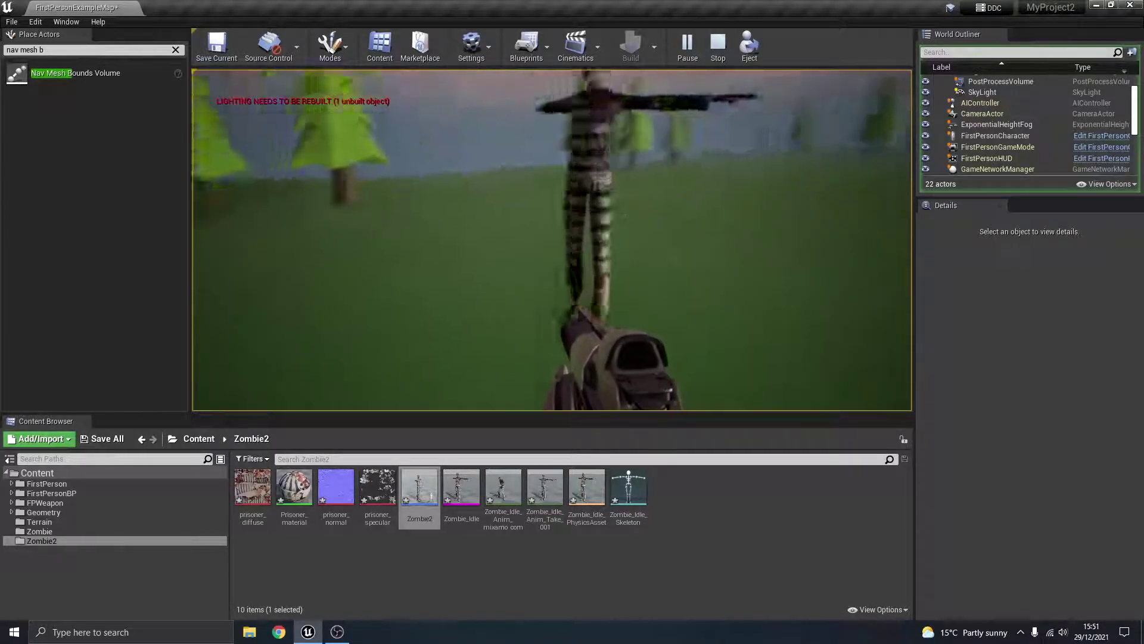
key("w")
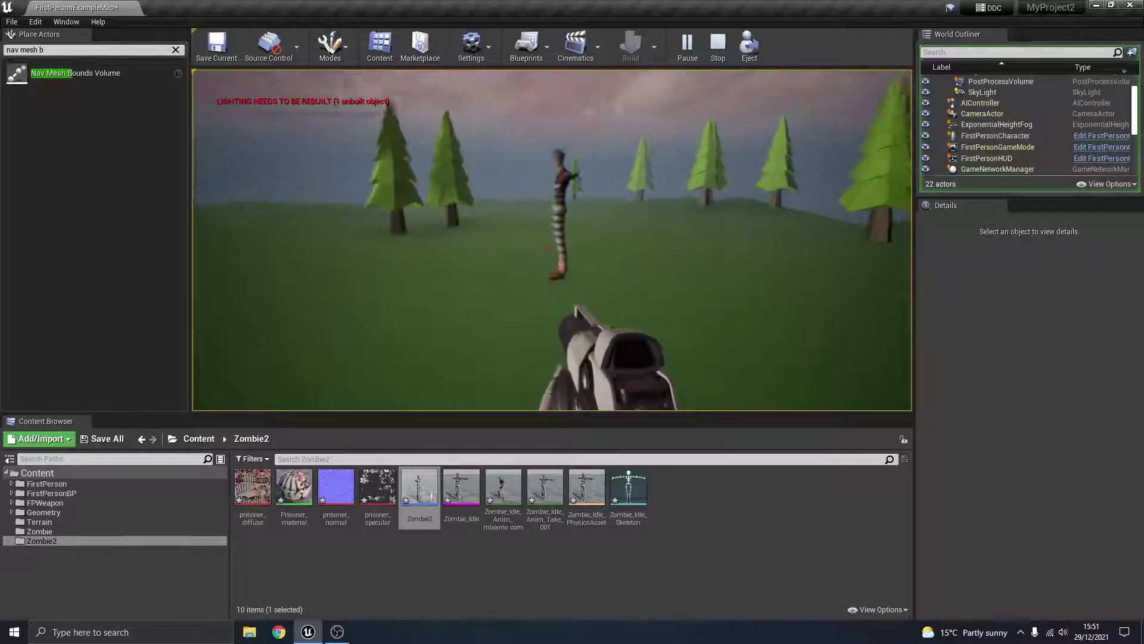
key("w")
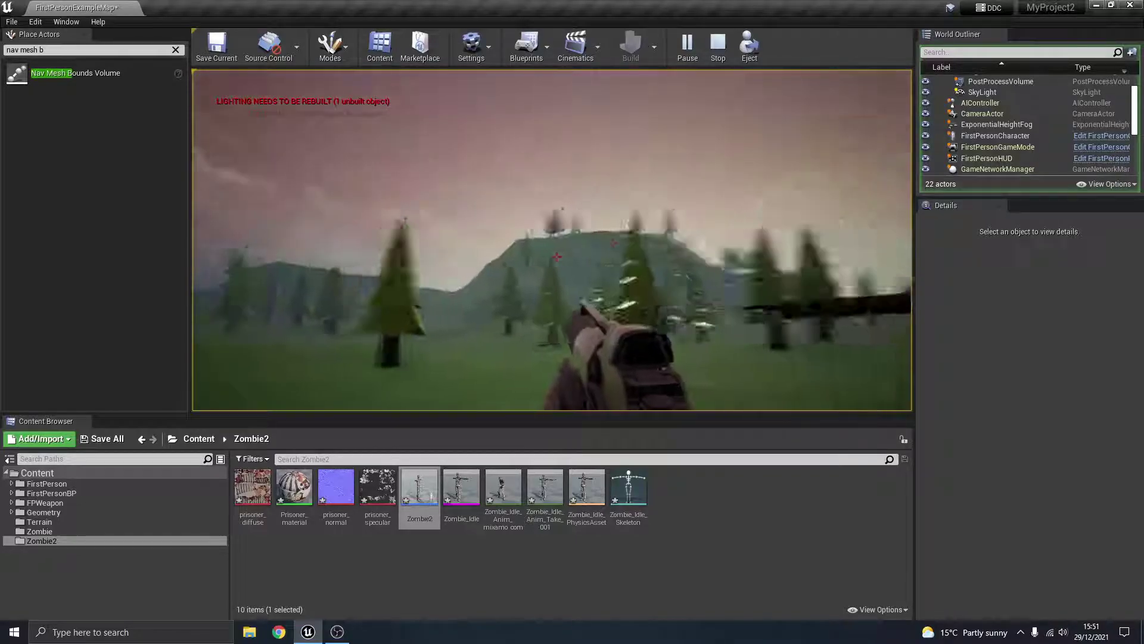
key("w")
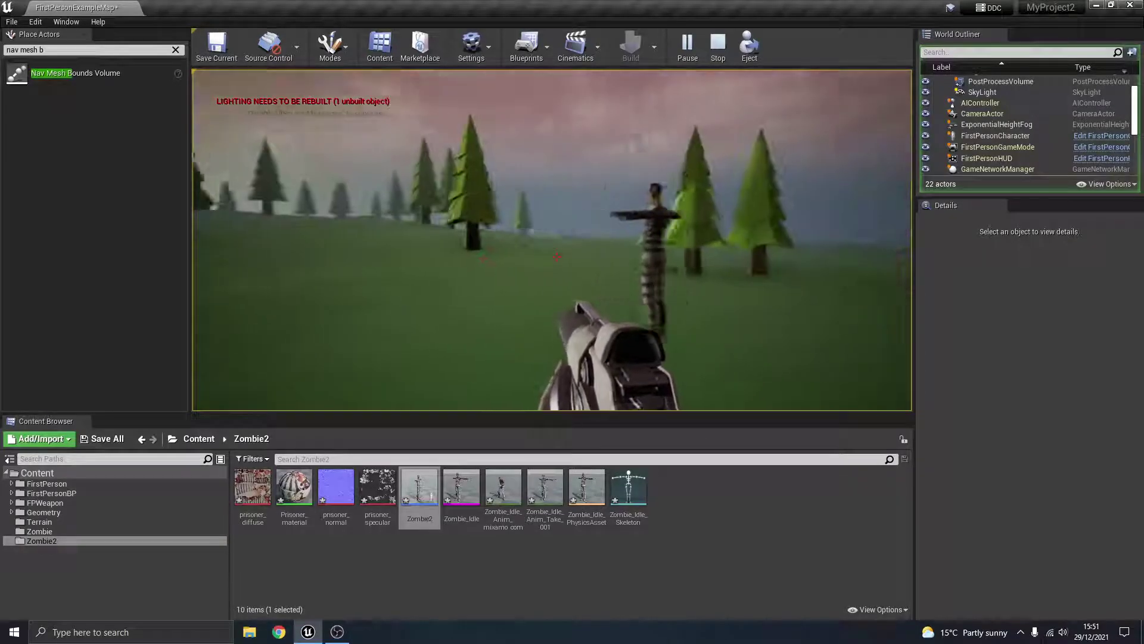
key("w")
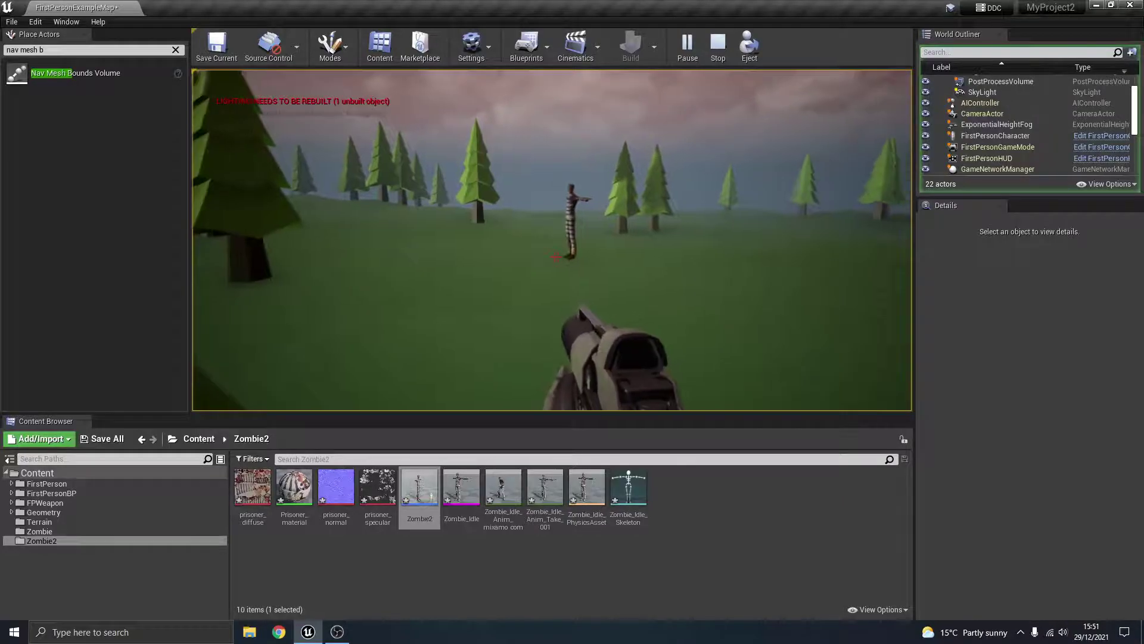
key("Escape")
right_click_drag(639, 274, 476, 275)
key("s")
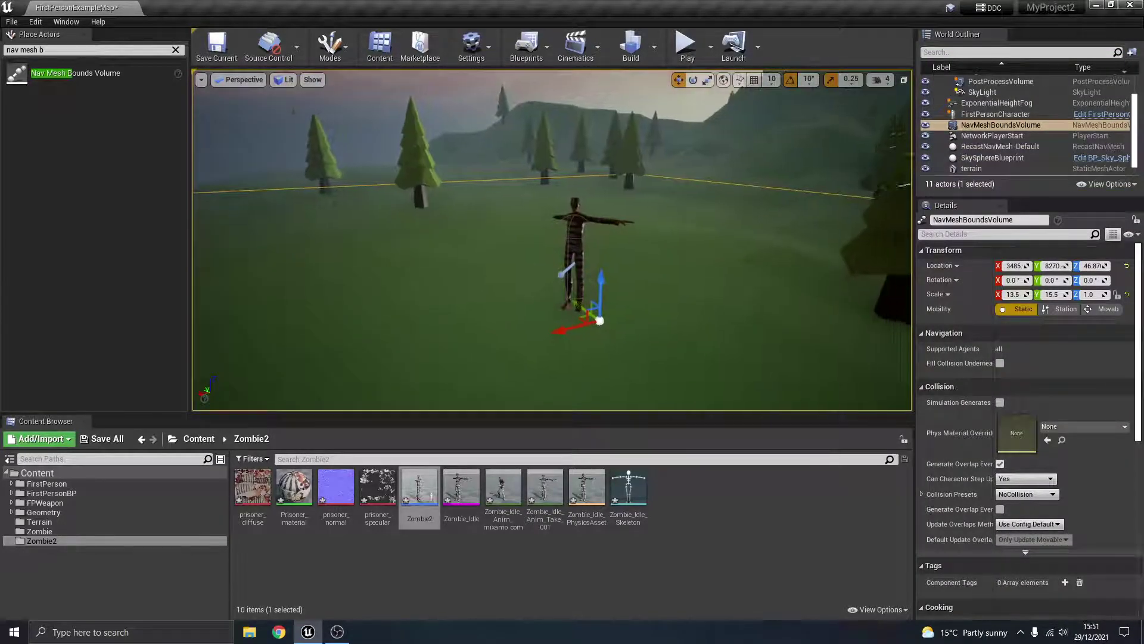
right_click_drag(640, 302, 641, 325)
key("d")
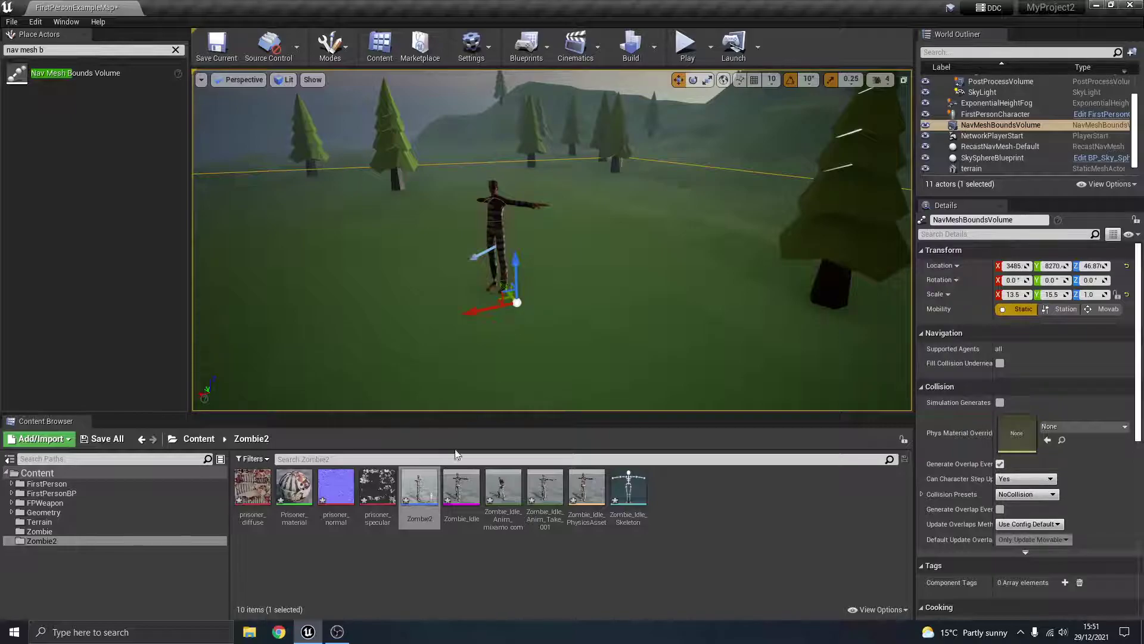
right_click_drag(636, 212, 646, 193)
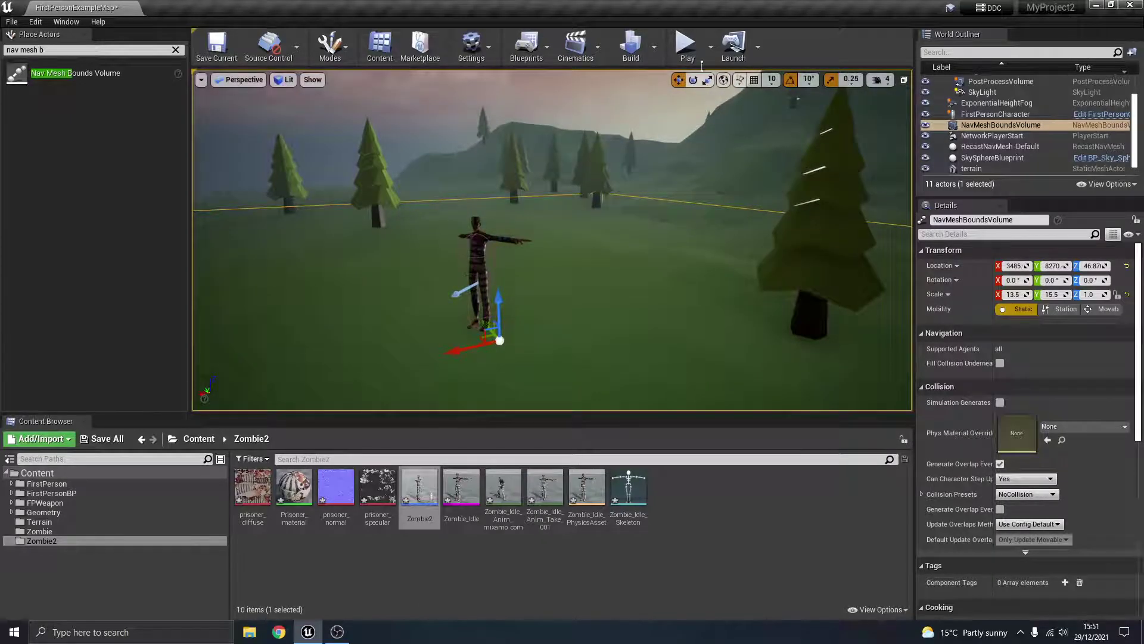
right_click_drag(499, 246, 481, 245)
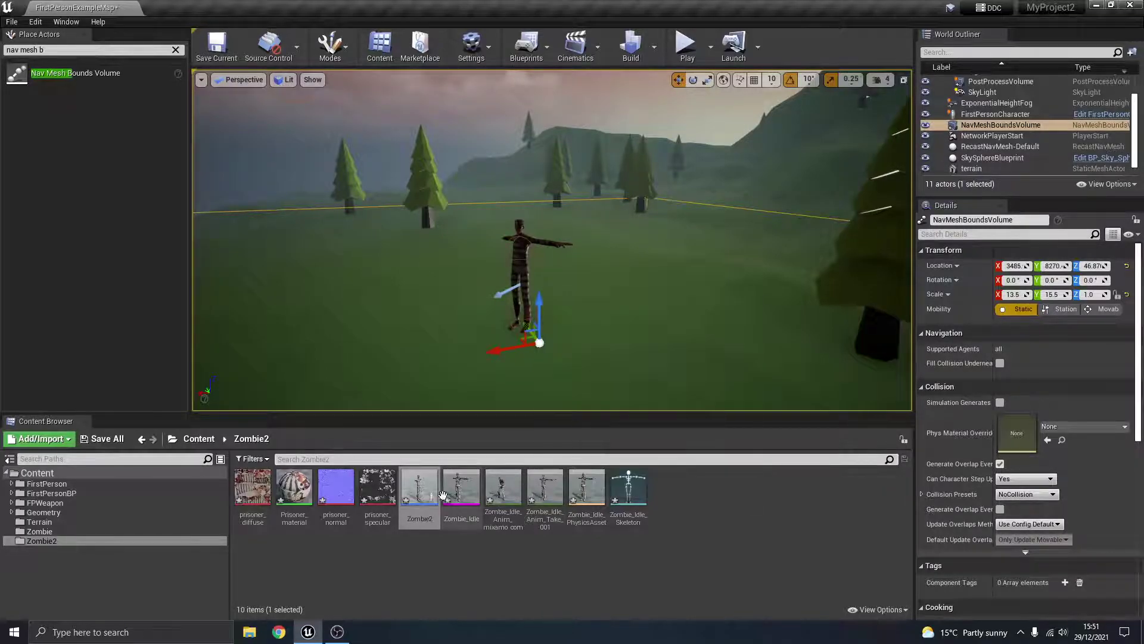
- Open the Zombie2 blueprint, set the Character Movement component's Max Walk Speed to 300, compile the blueprint and close it
left_click(415, 488)
double_click(416, 488)
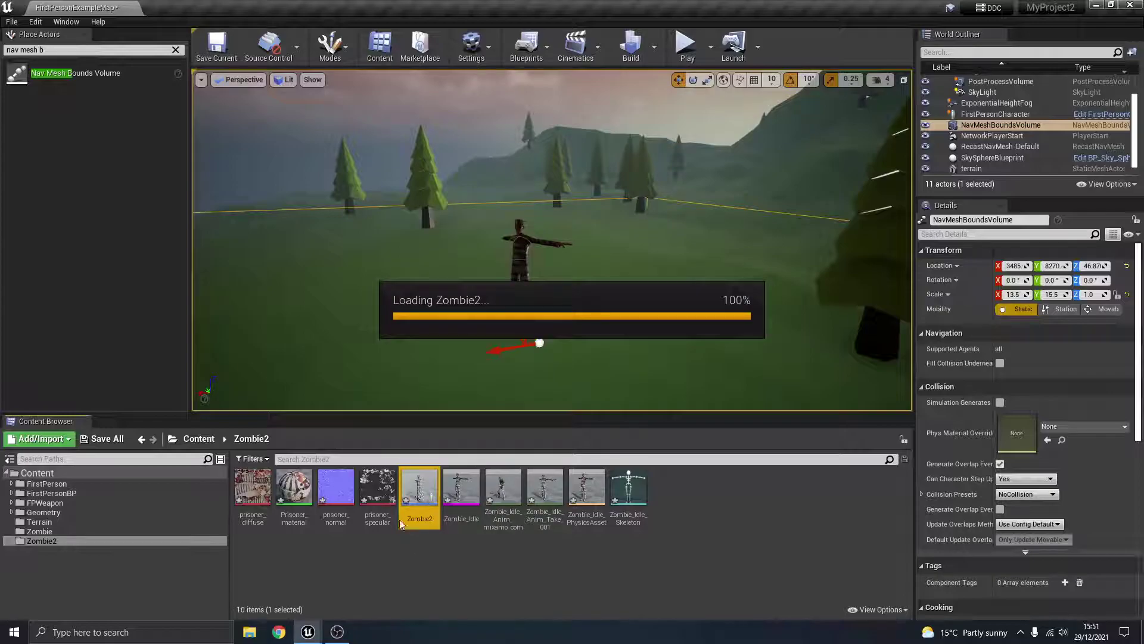
scroll(313, 366, "down", 2)
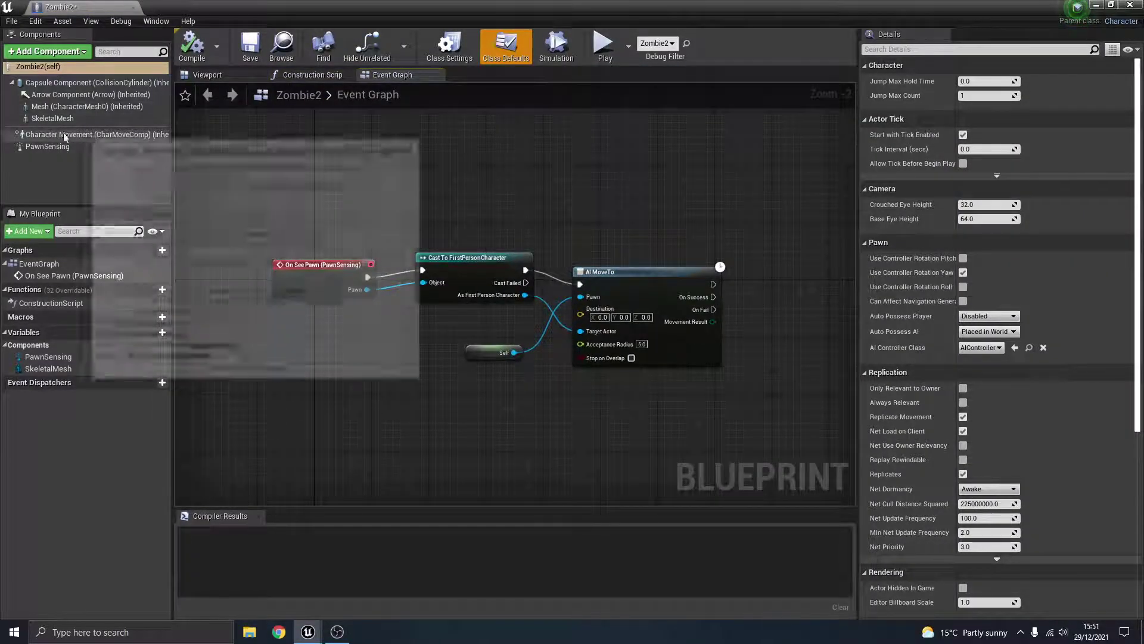
left_click(62, 134)
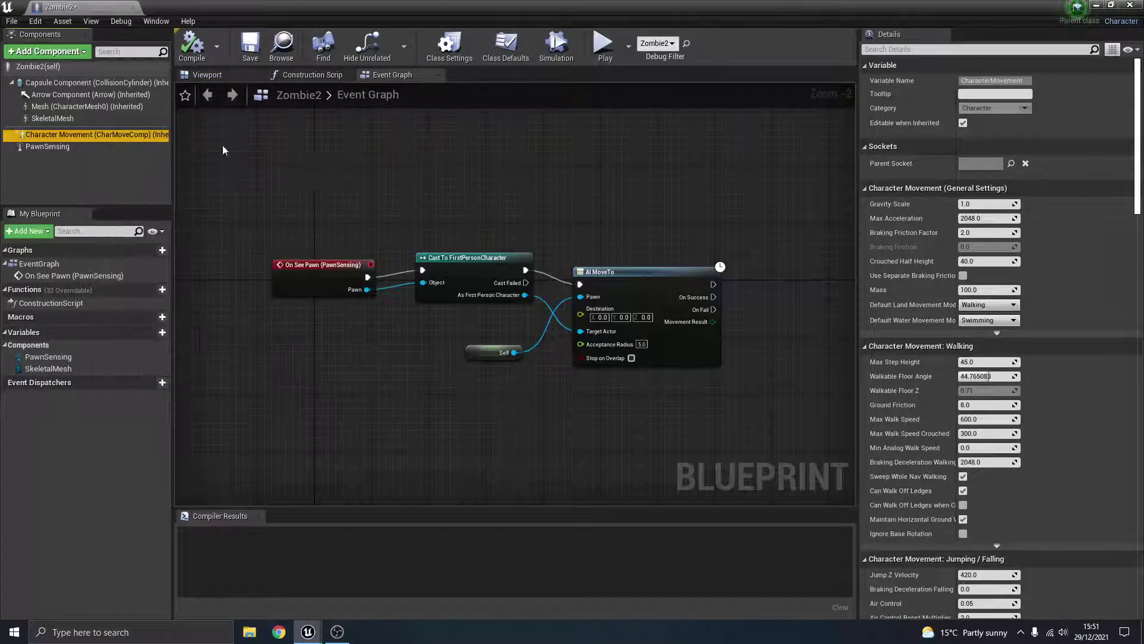
left_click_drag(1137, 179, 1137, 195)
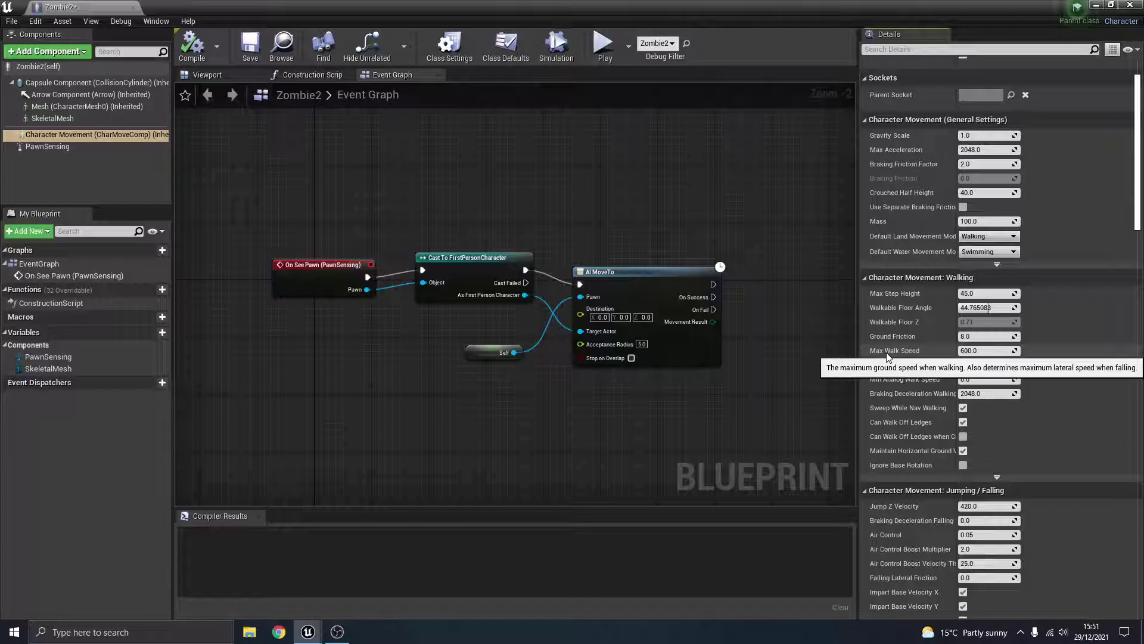
left_click(1001, 351)
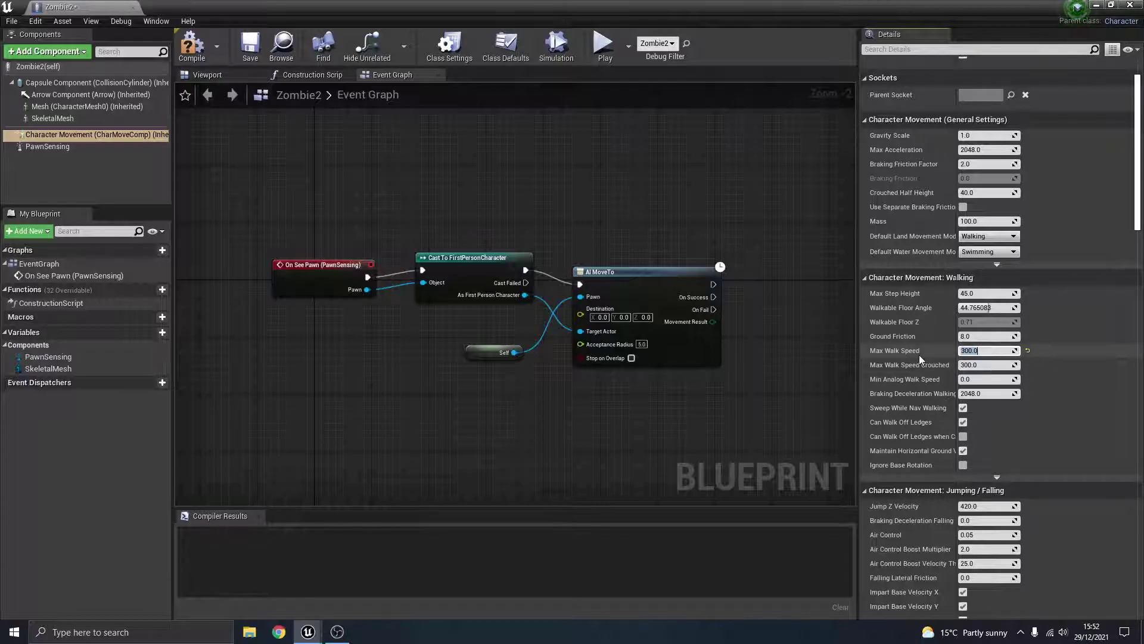
left_click(192, 48)
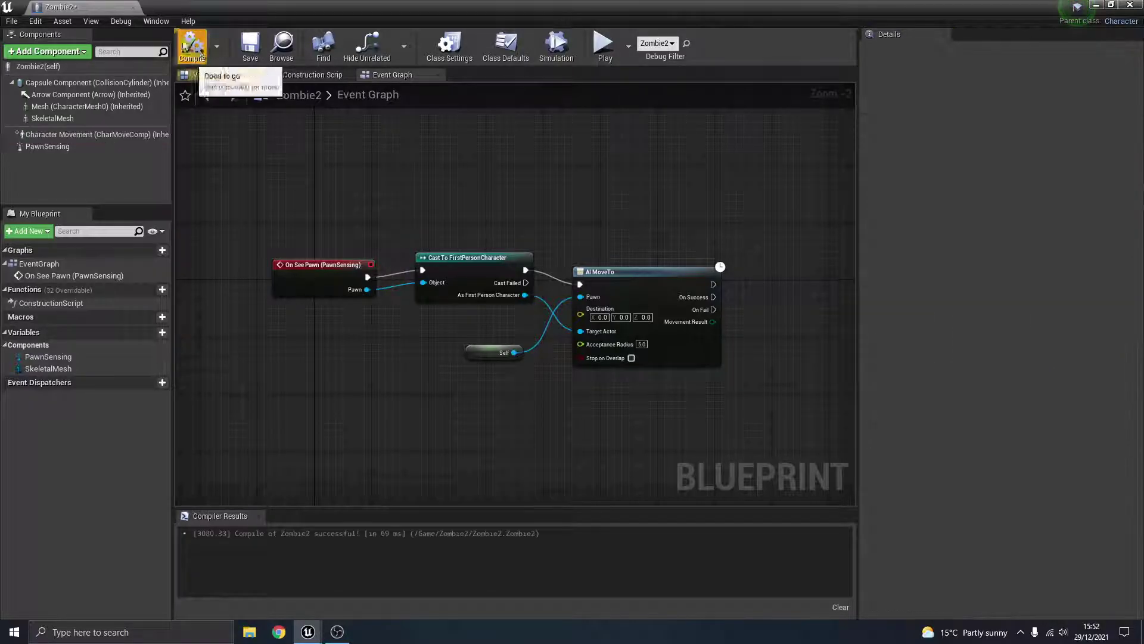
left_click(132, 8)
- Play the level and walk the player towards and away from the zombie to test its chasing speed
left_click(691, 67)
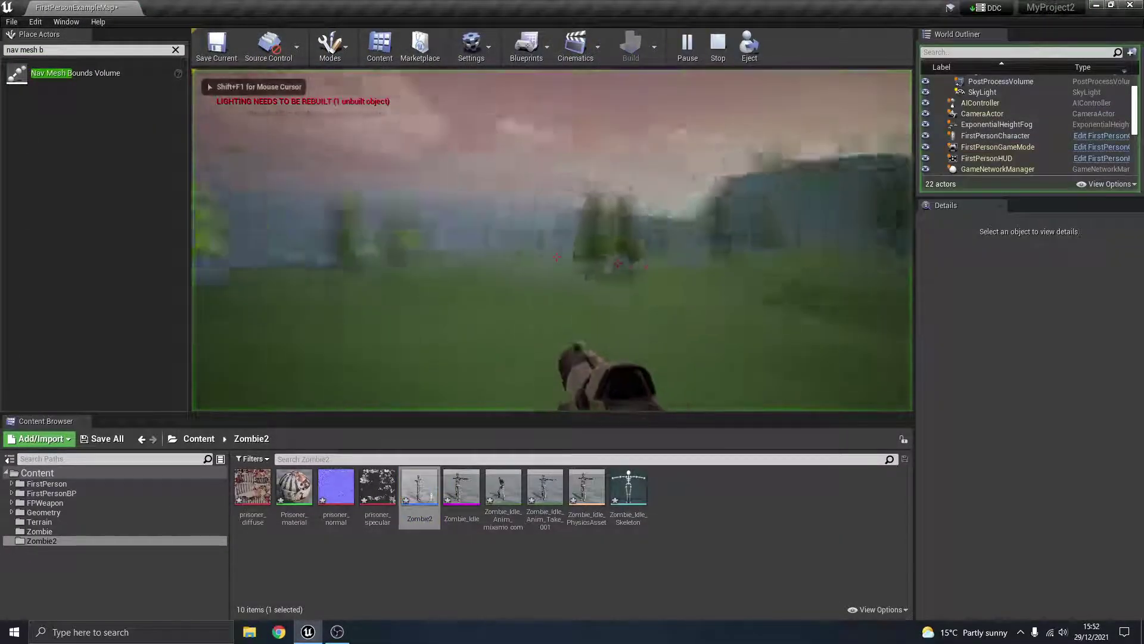
key("w")
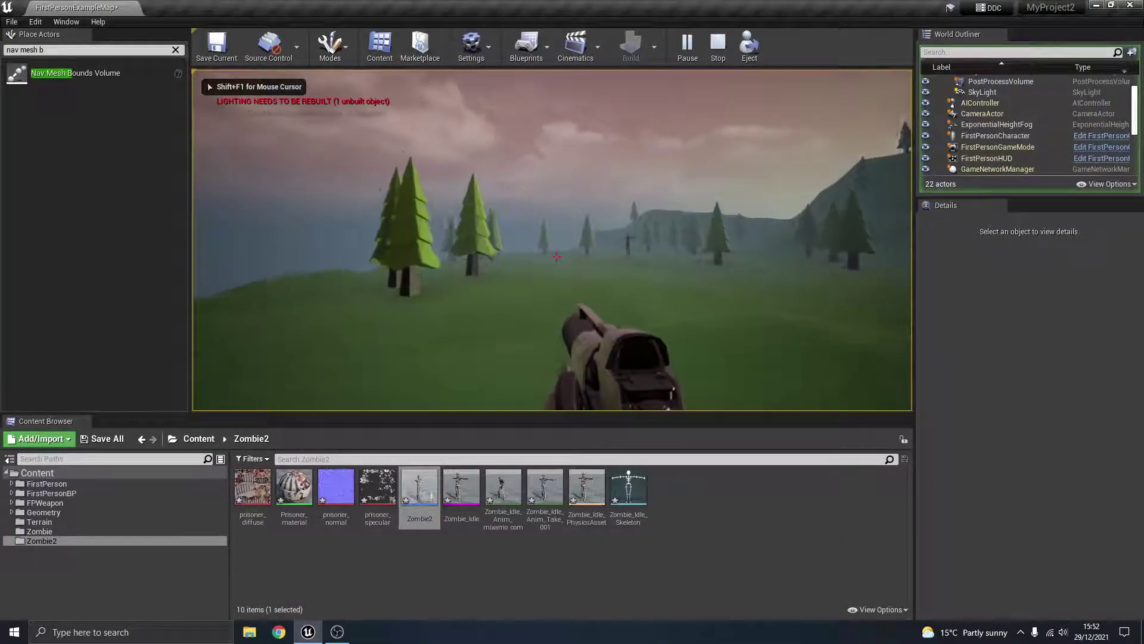
key("w")
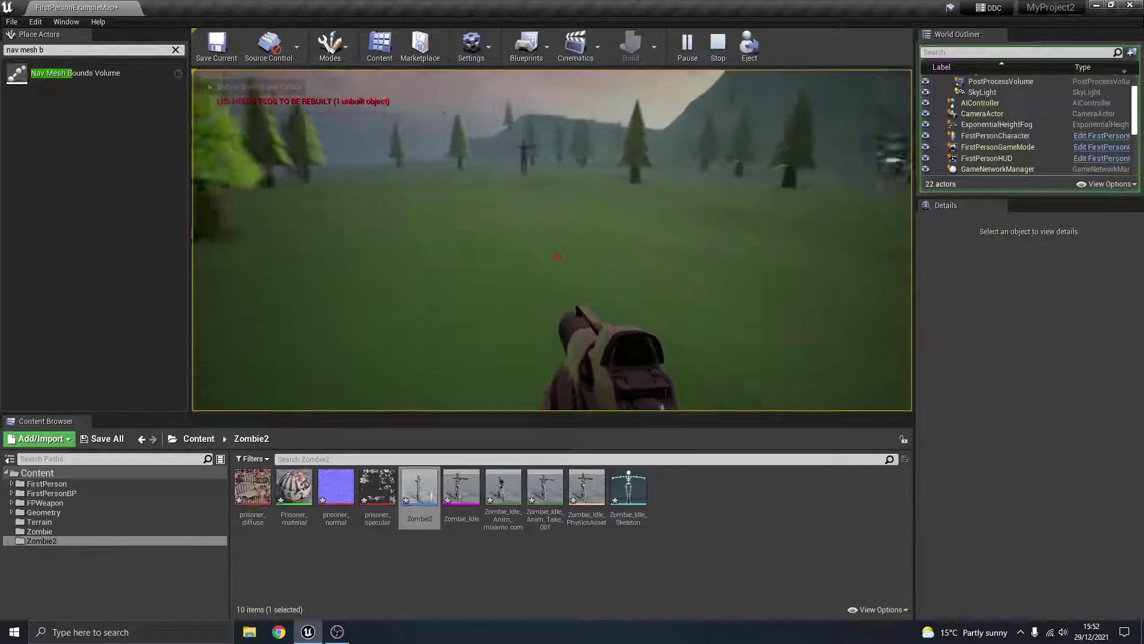
key("w")
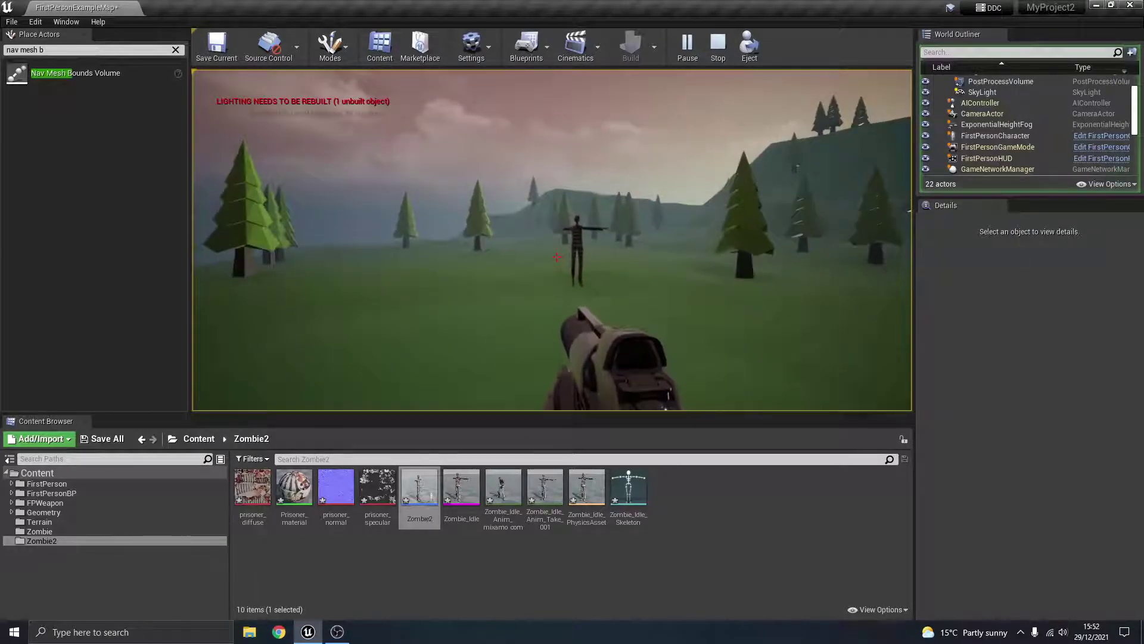
key("d")
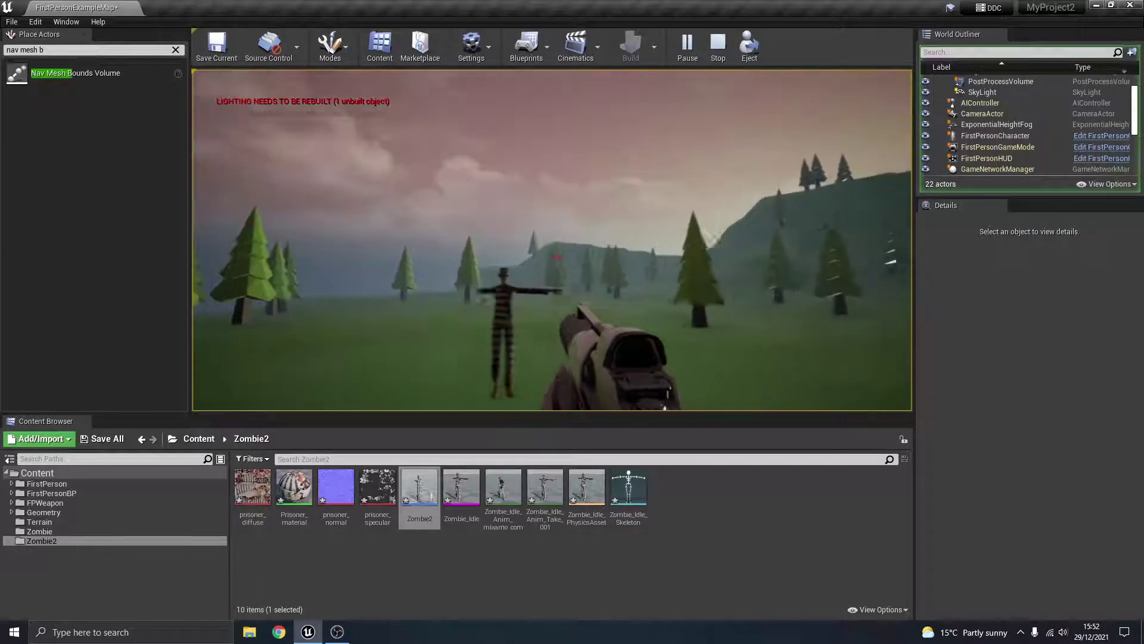
key("s")
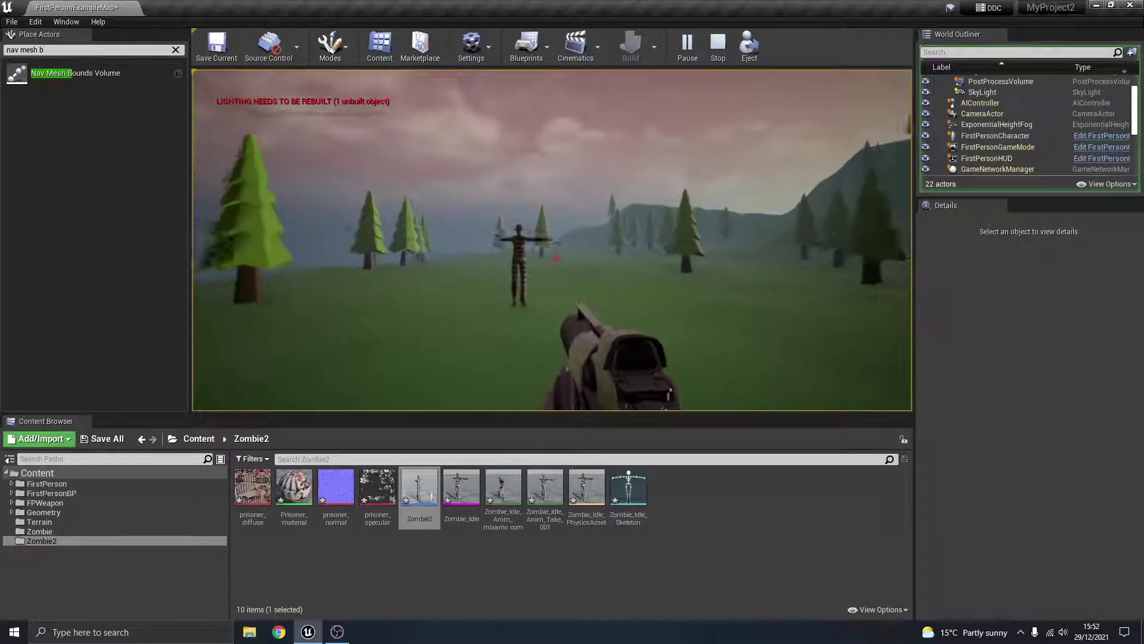
key("w")
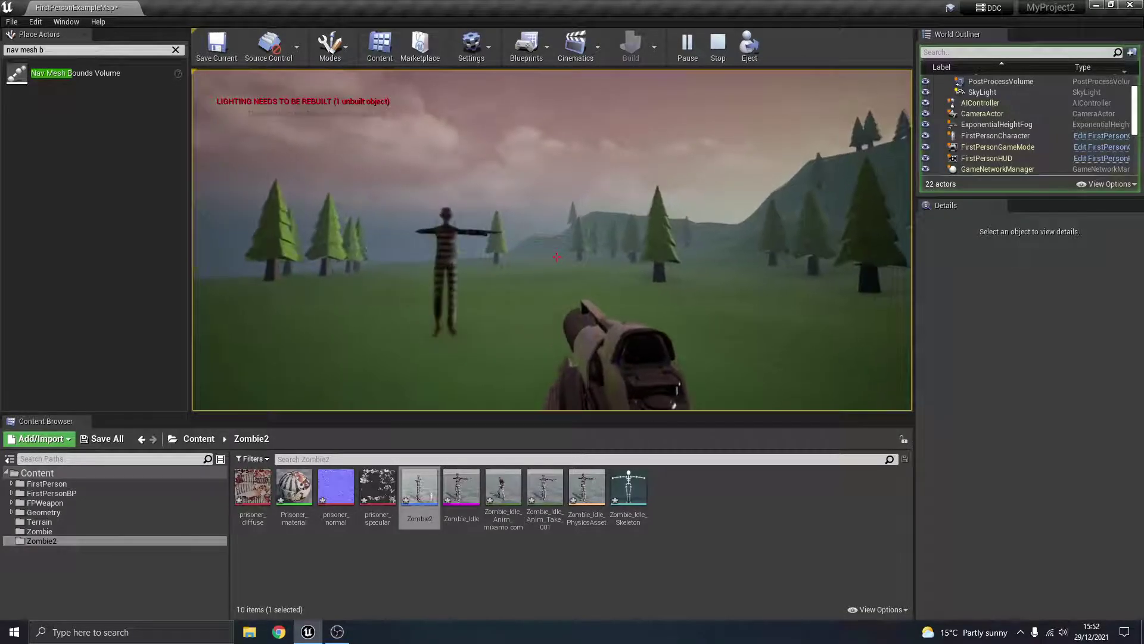
key("w")
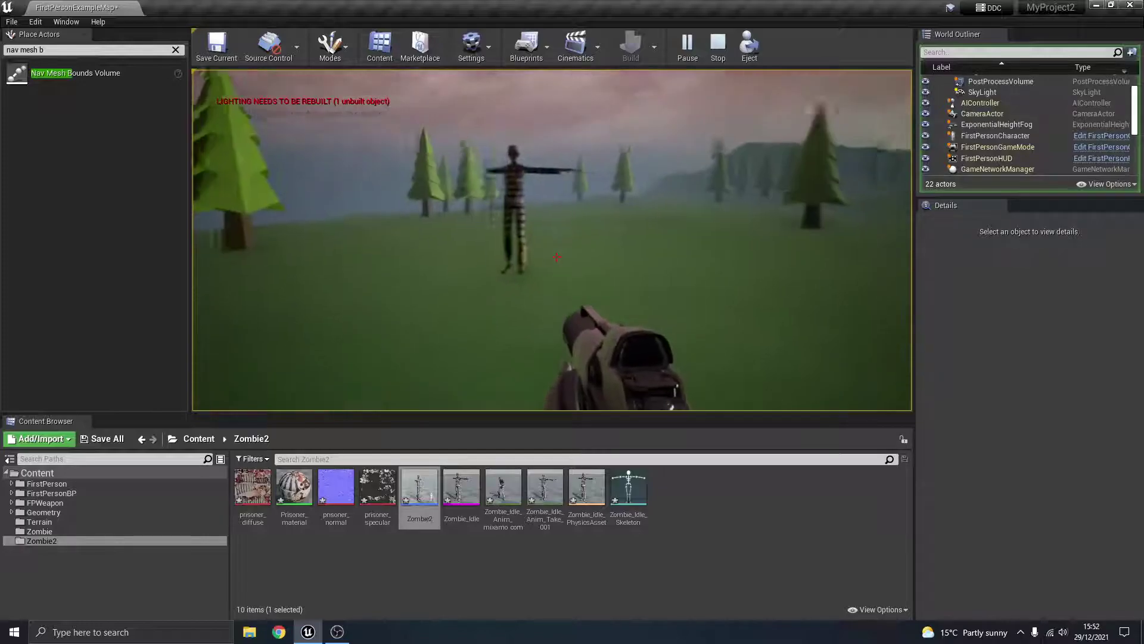
key("s")
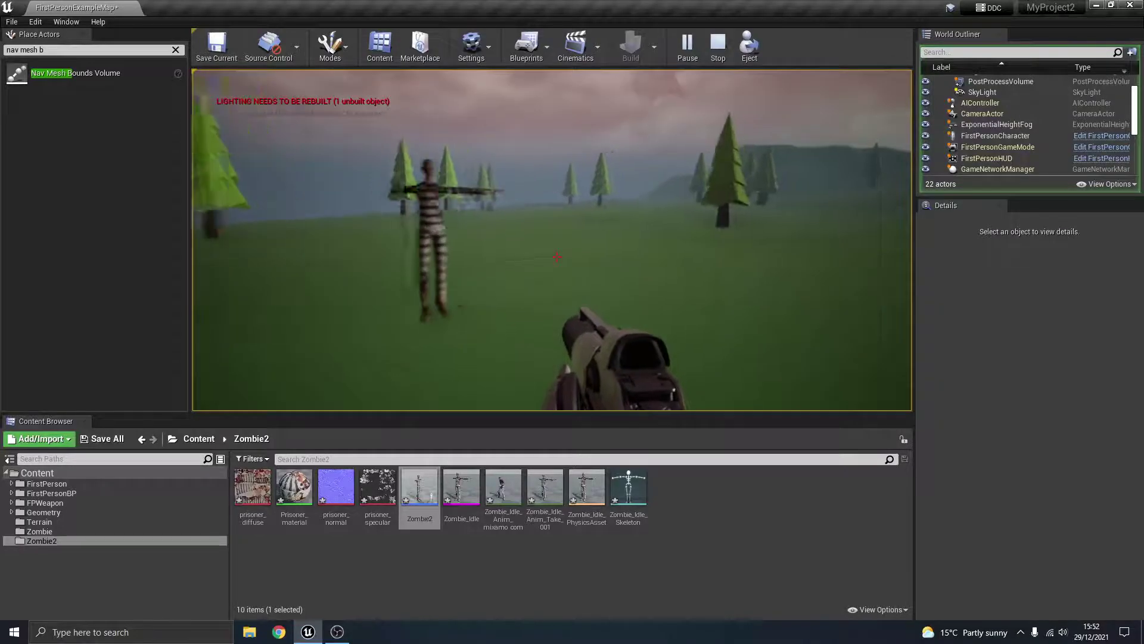
key("w")
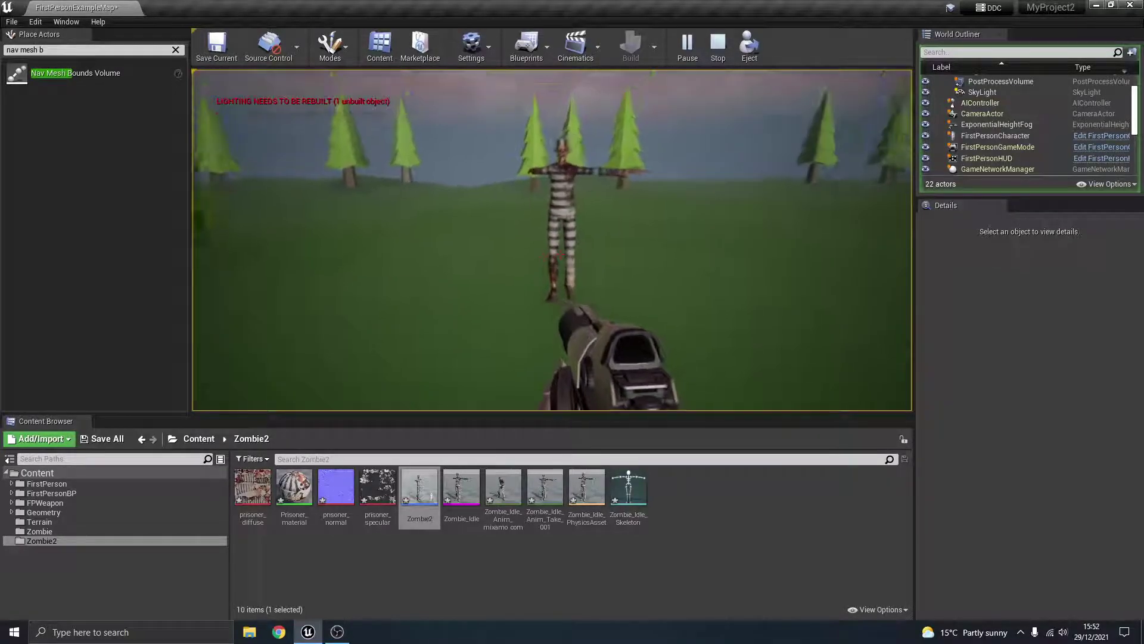